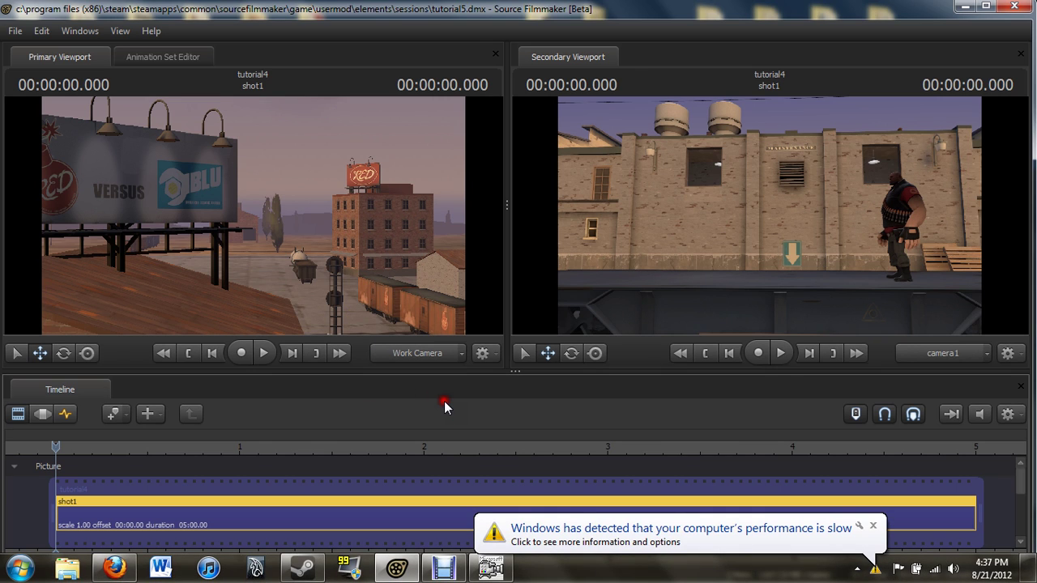
Step: Switch the timeline to the Graph Editor and move the playhead to frame 24
left_click(873, 526)
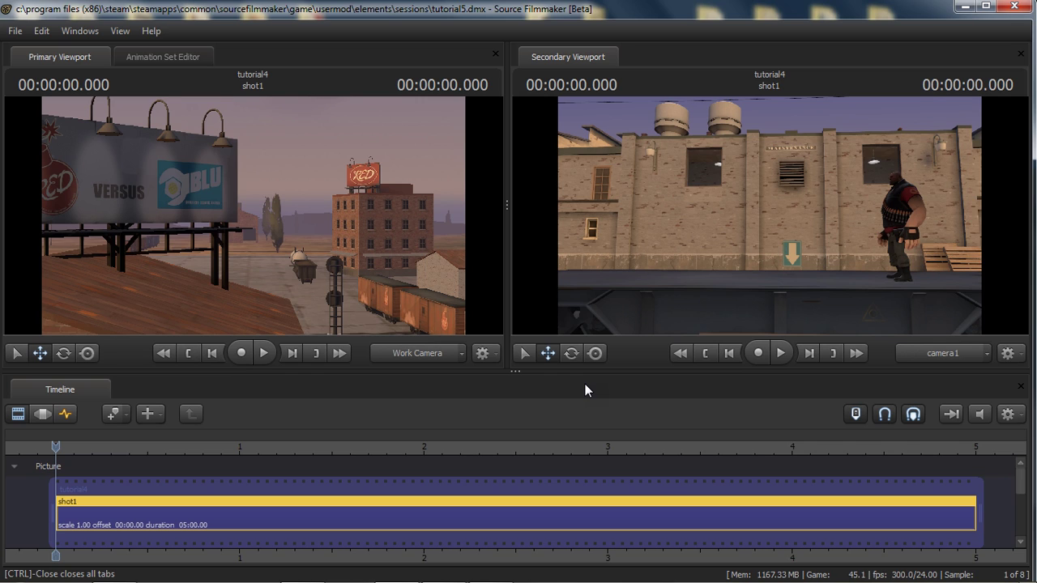
left_click(65, 414)
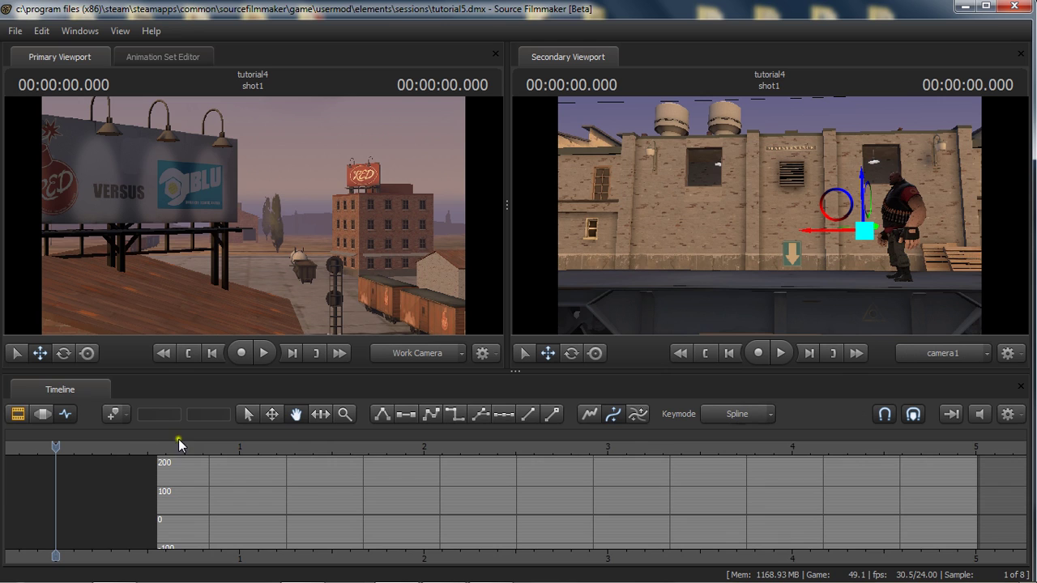
left_click_drag(203, 559, 304, 559)
left_click_drag(285, 447, 303, 447)
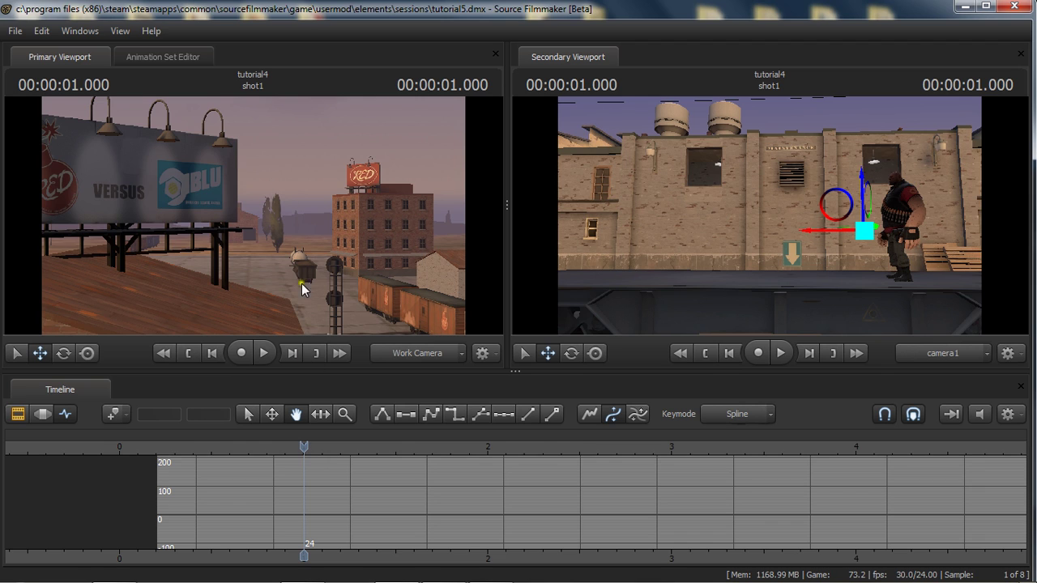
left_click(172, 58)
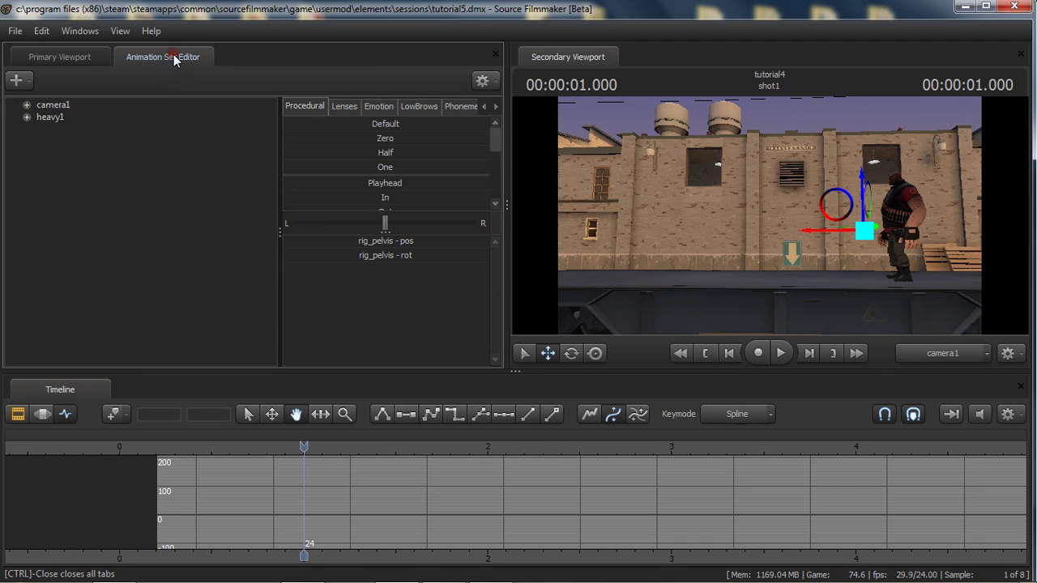
right_click(55, 118)
mouse_move(125, 280)
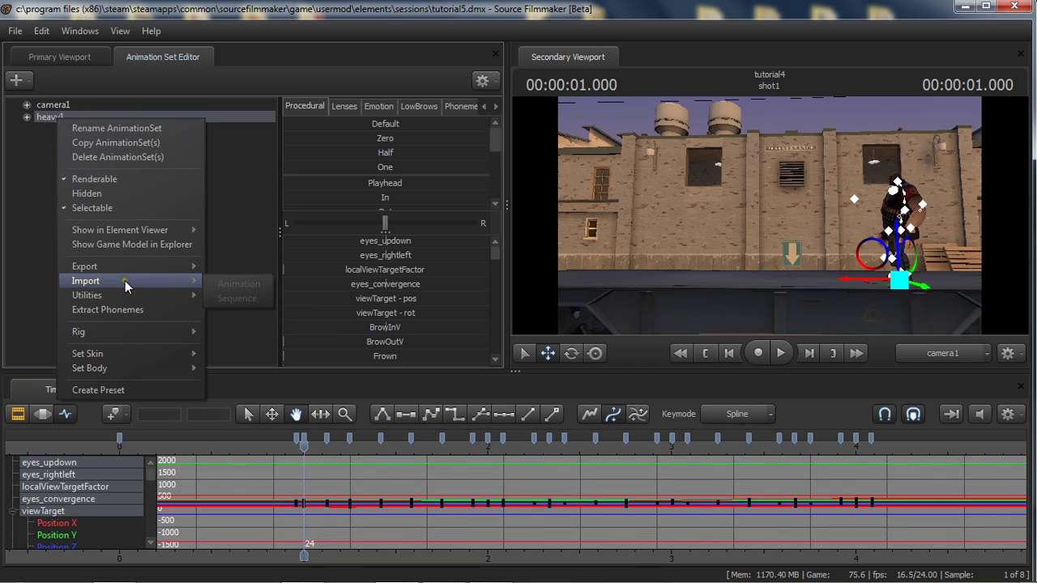
left_click(244, 329)
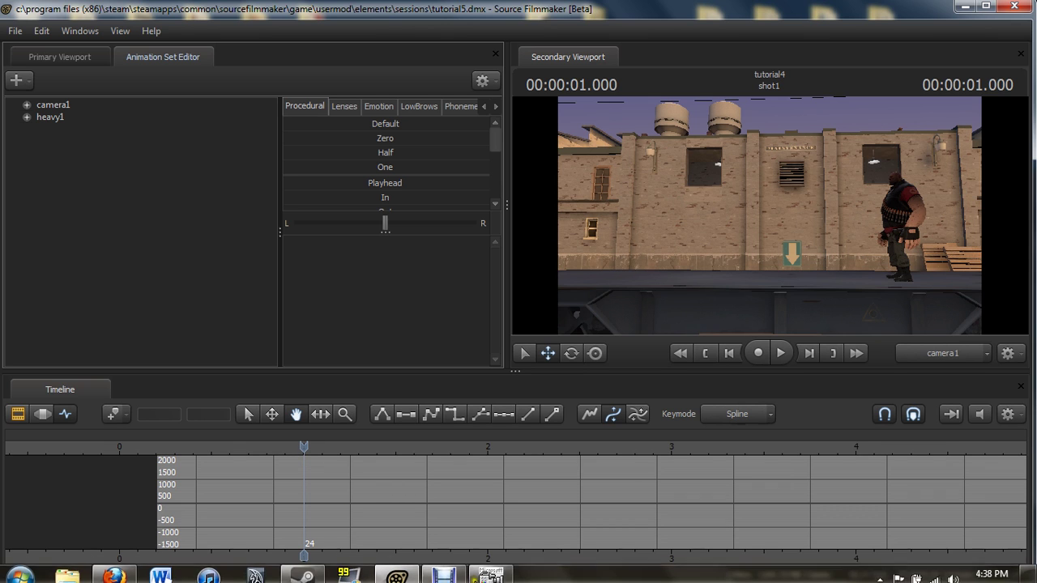
left_click(489, 575)
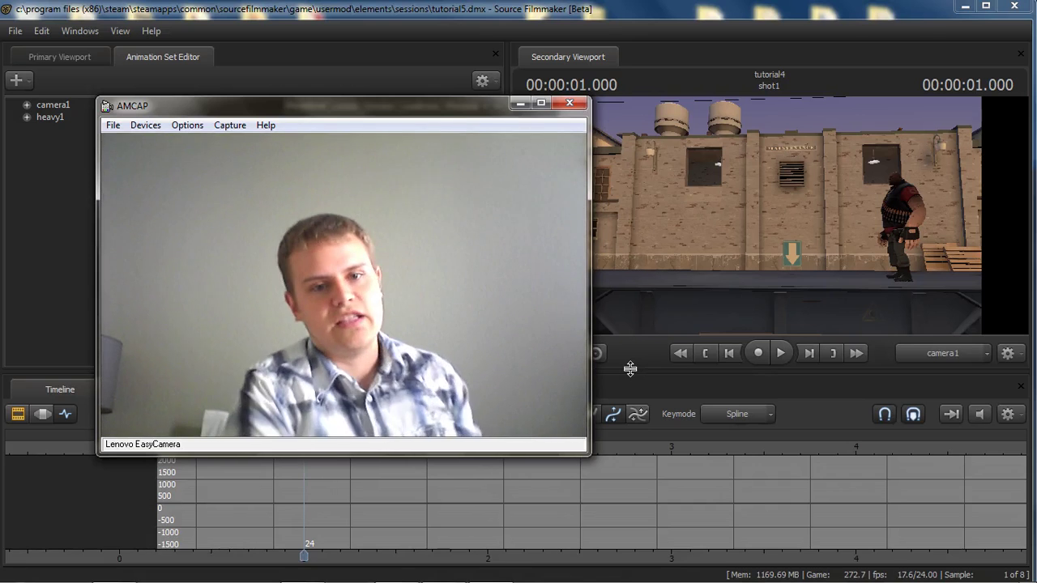
left_click(570, 103)
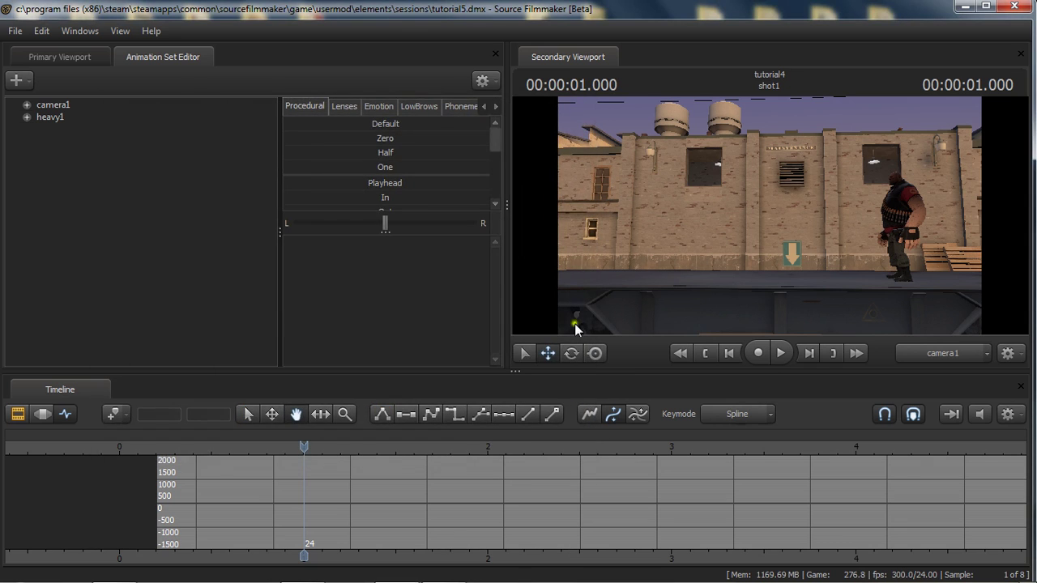
Step: Show the Primary Viewport again and play the heavy's walk from frame 24
left_click(68, 58)
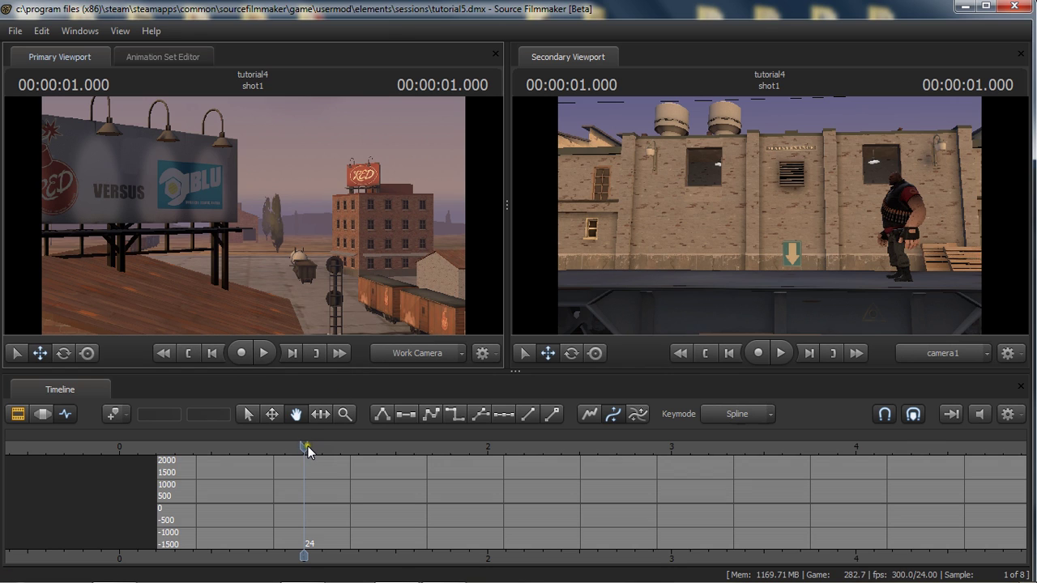
key("space")
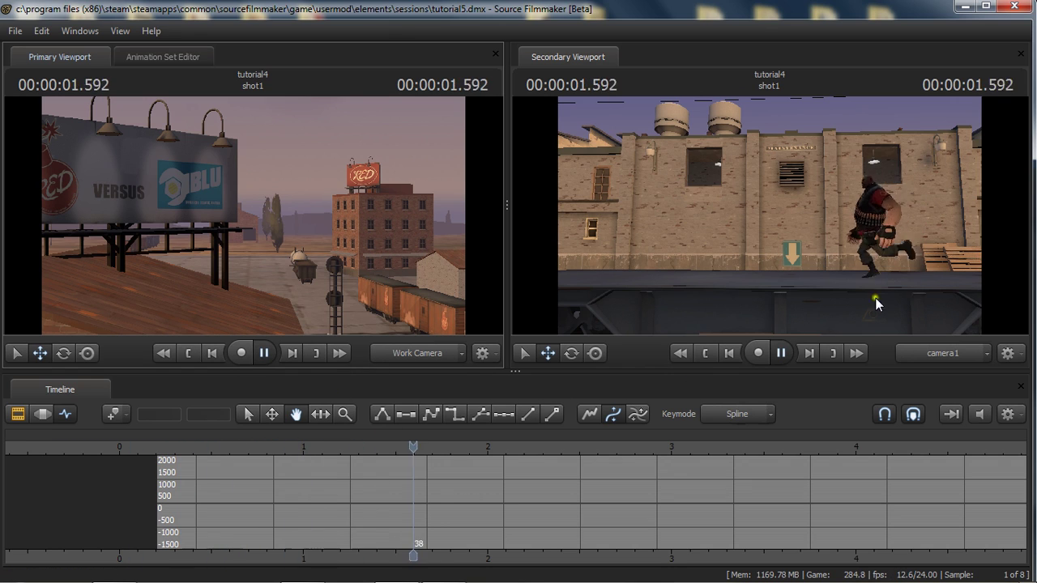
left_click(778, 349)
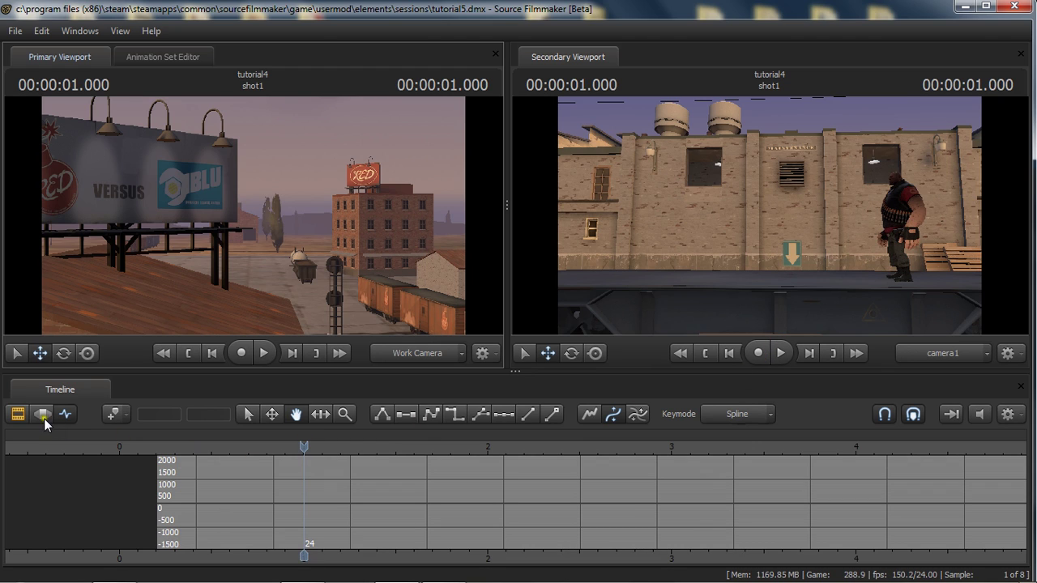
Step: Select the heavy's foot controls and delete all their keyframes between frame 24 and the 4-second mark
key("ctrl")
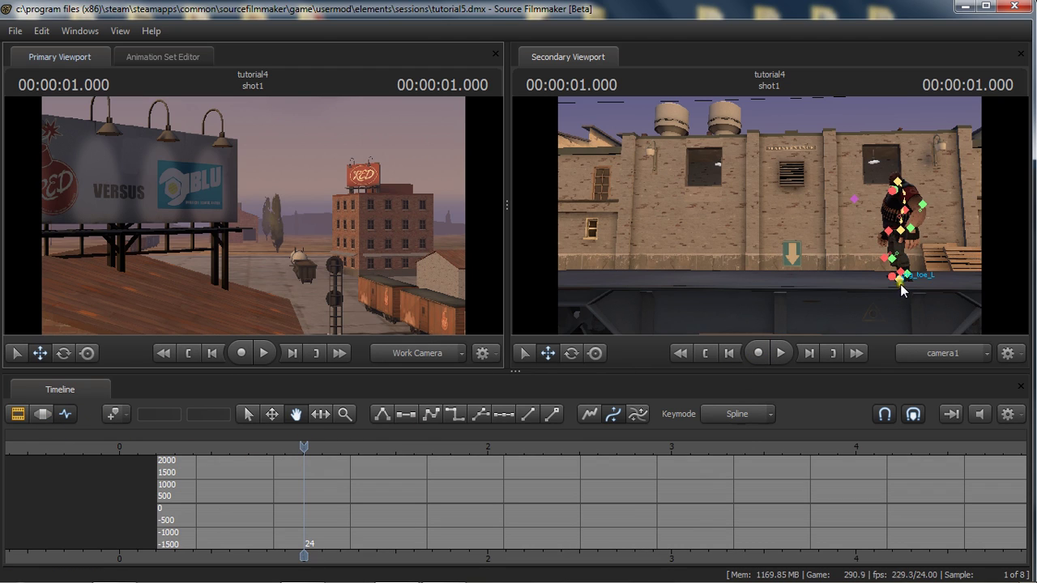
left_click(901, 275)
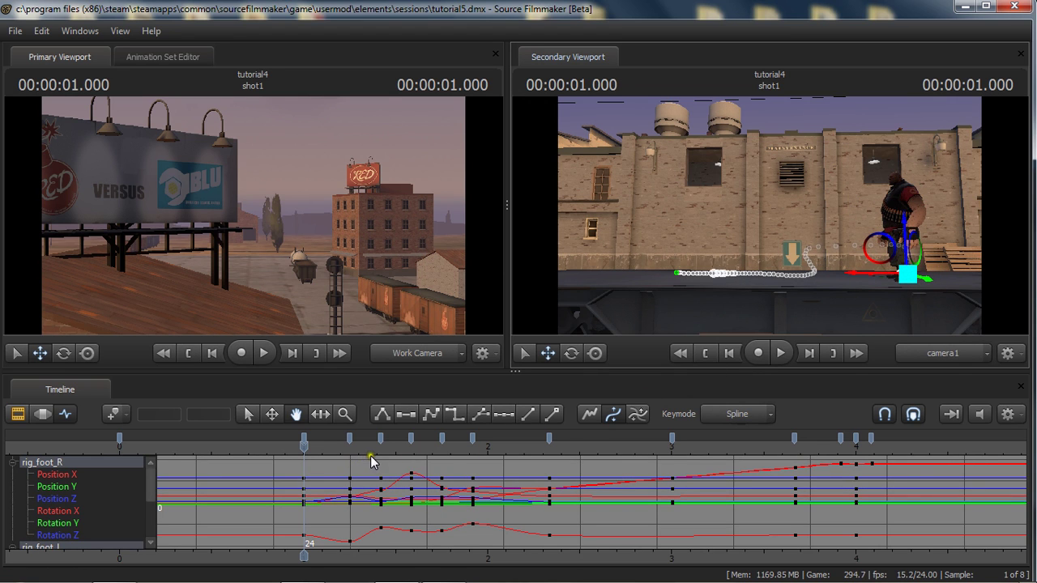
mouse_move(374, 457)
left_mouse_down()
mouse_move(426, 503)
mouse_move(373, 450)
left_mouse_up()
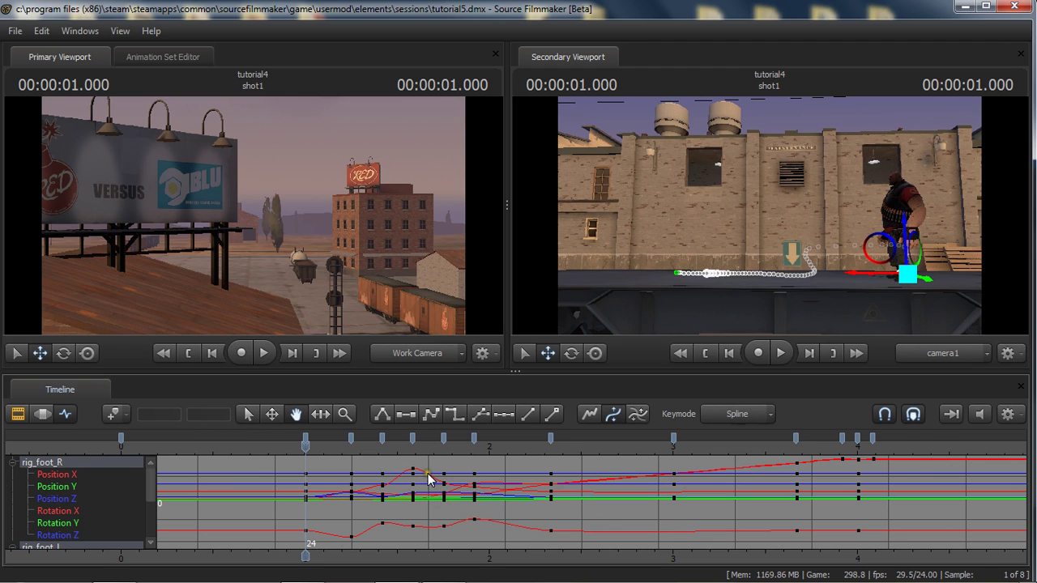
key("q")
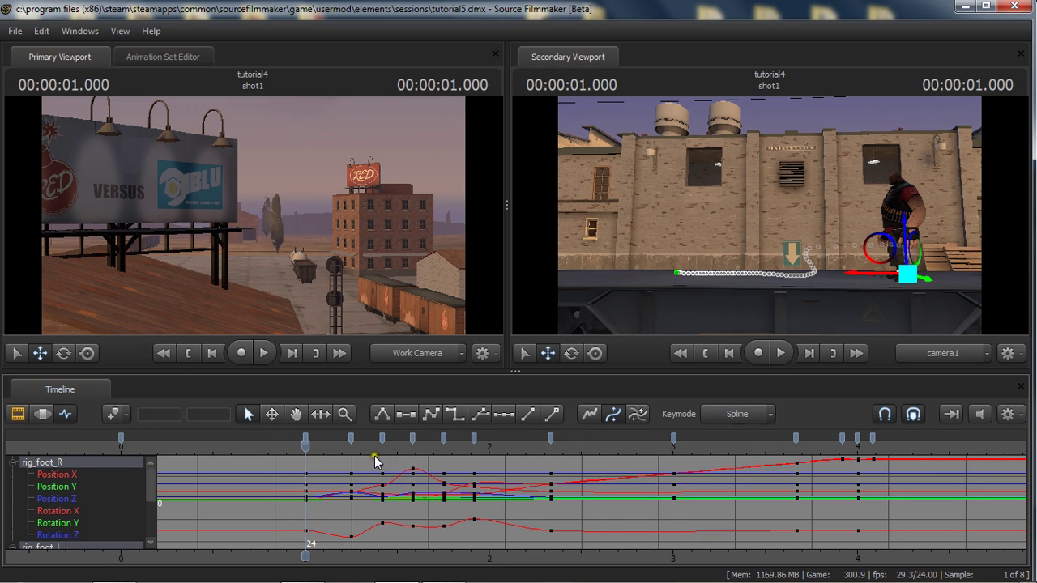
left_click_drag(375, 460, 803, 559)
key("Delete")
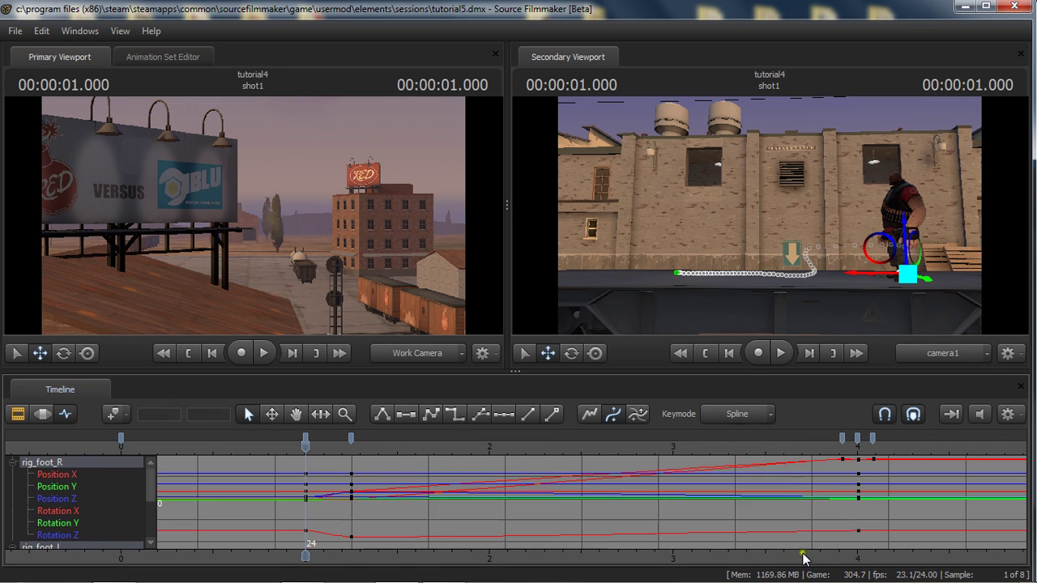
left_click(342, 448)
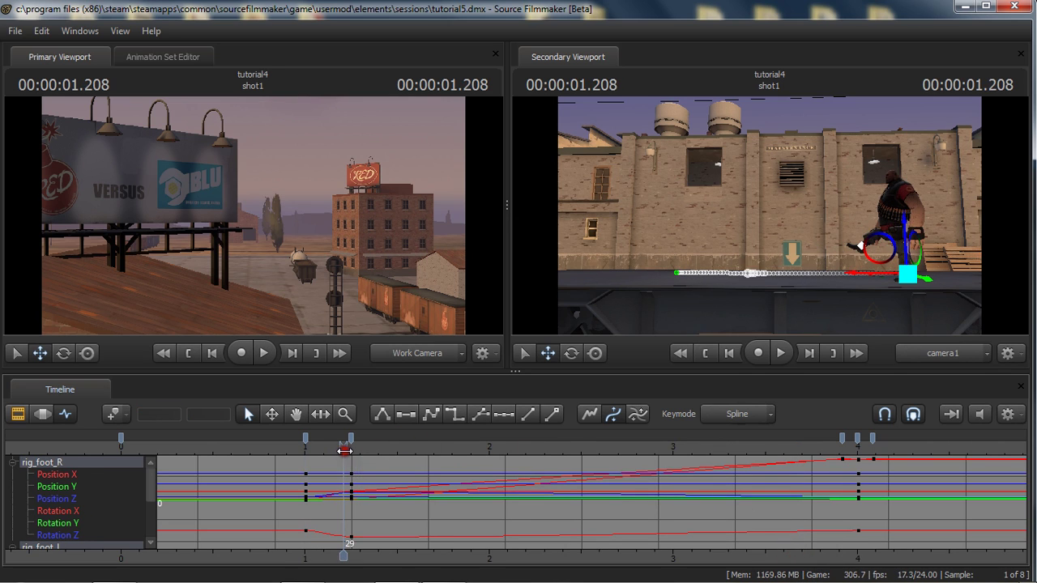
left_click_drag(367, 461, 342, 545)
key("Delete")
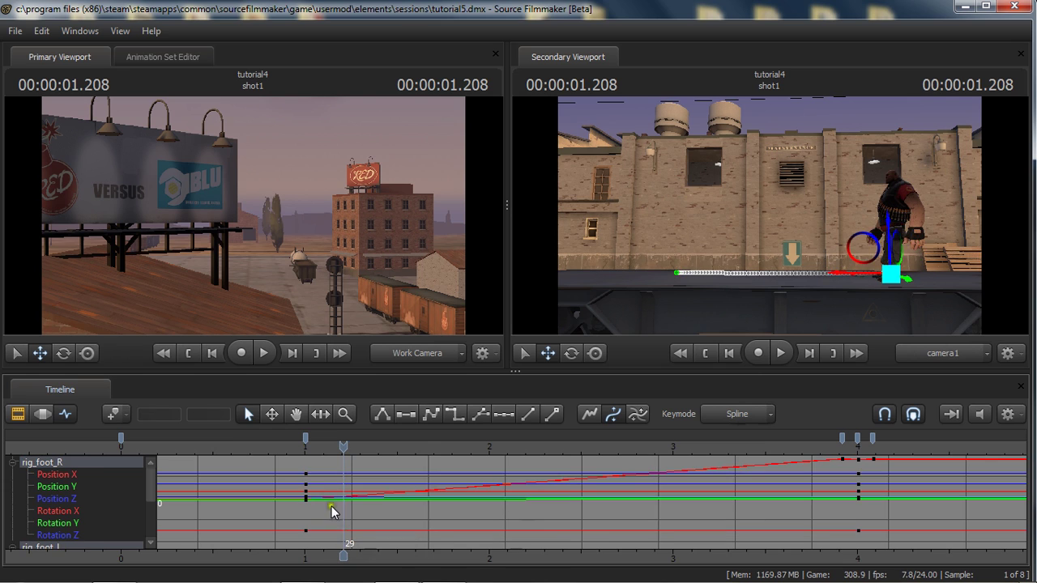
Step: Play the edited walk from frame 24, and scrub the playhead to frame 51
left_click(311, 451)
key("space")
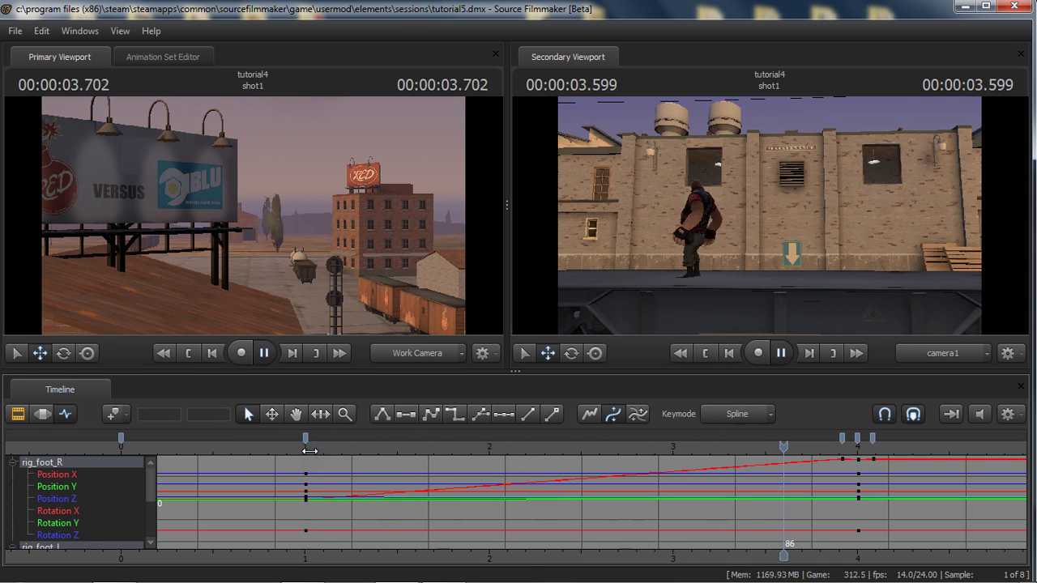
left_click_drag(315, 450, 512, 470)
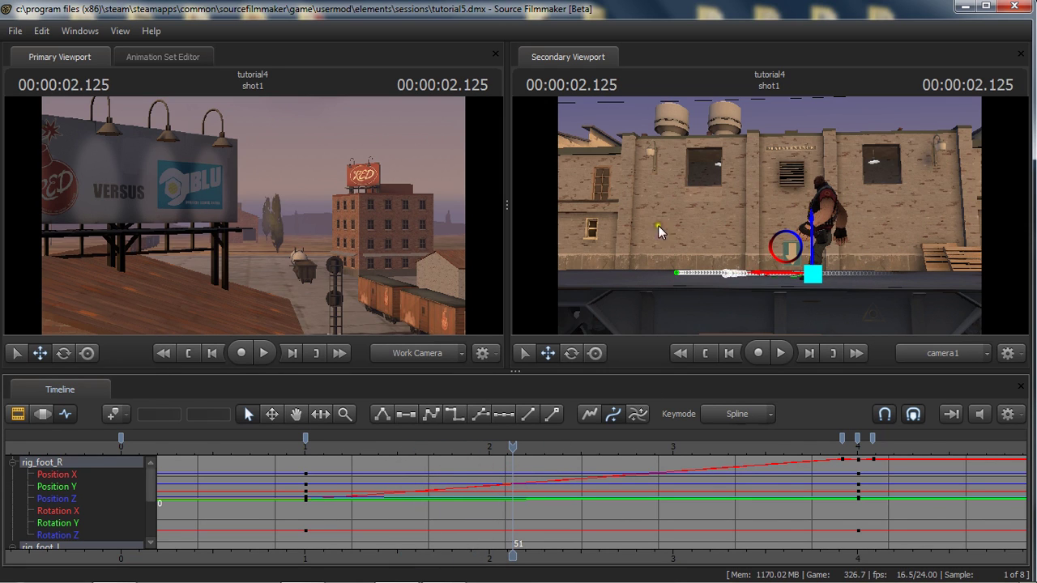
Step: Reposition the work camera in the Primary Viewport to a close side view of the heavy
left_click(412, 354)
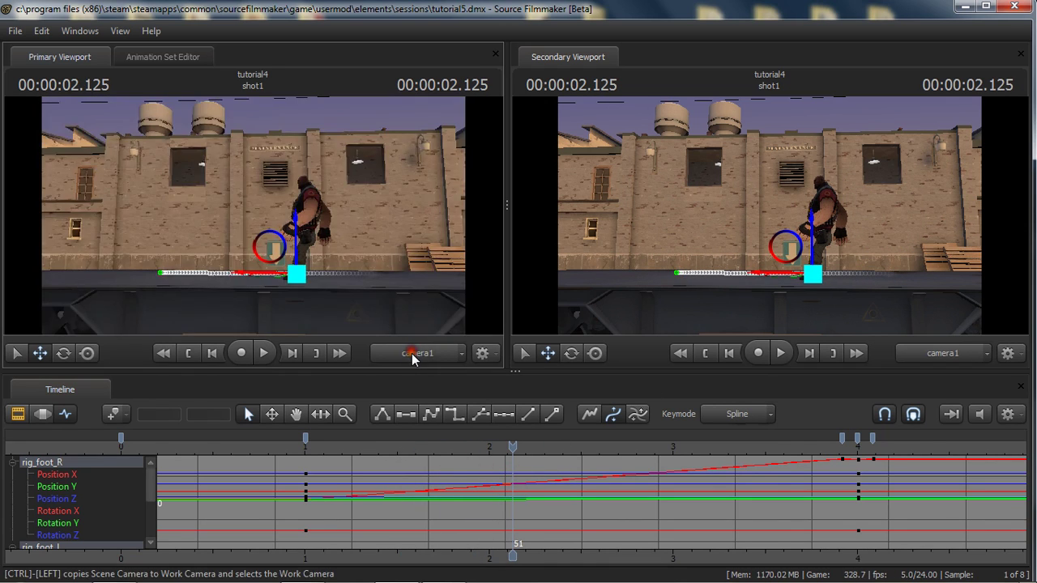
left_click(412, 355)
left_click_drag(378, 323, 253, 214)
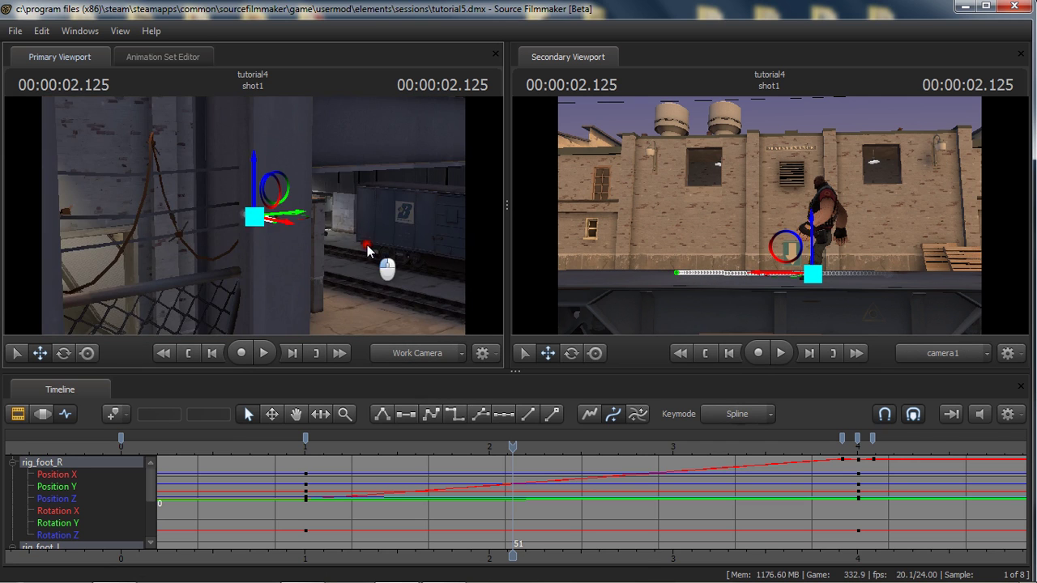
left_click_drag(367, 245, 253, 215, "alt")
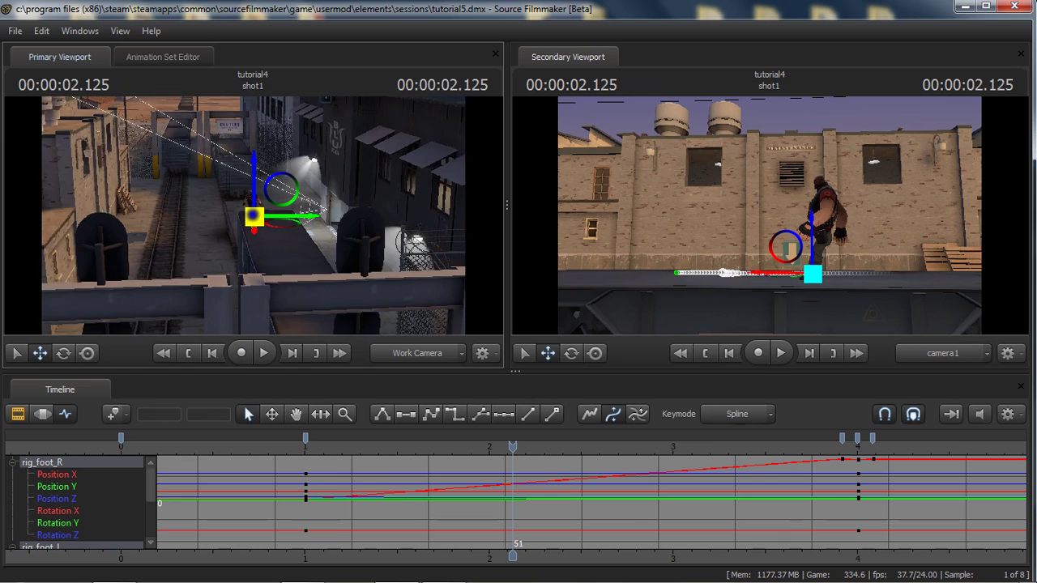
right_click_drag(253, 215, 286, 280, "alt")
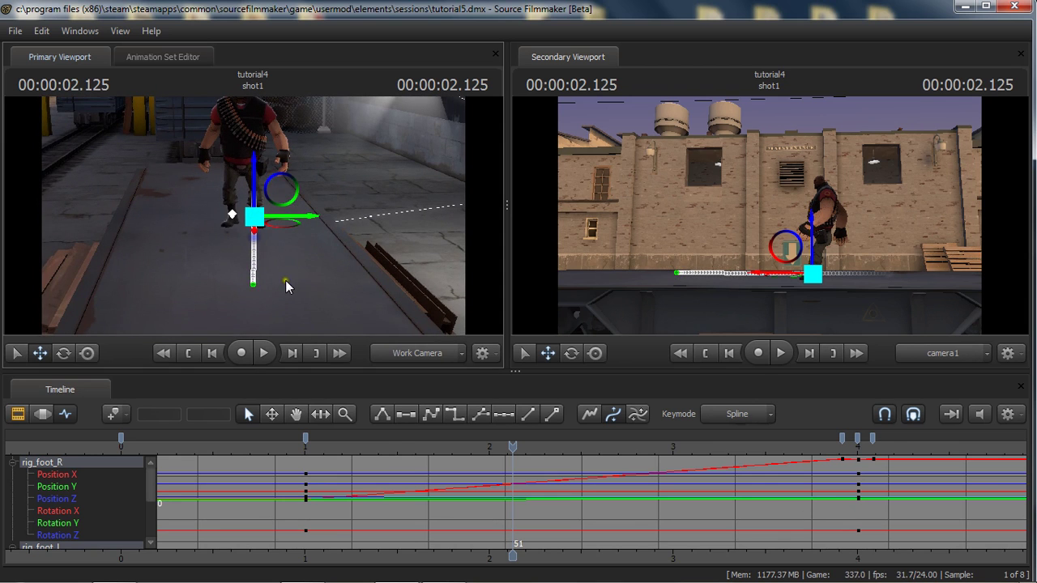
middle_click_drag(303, 148, 303, 240, "alt")
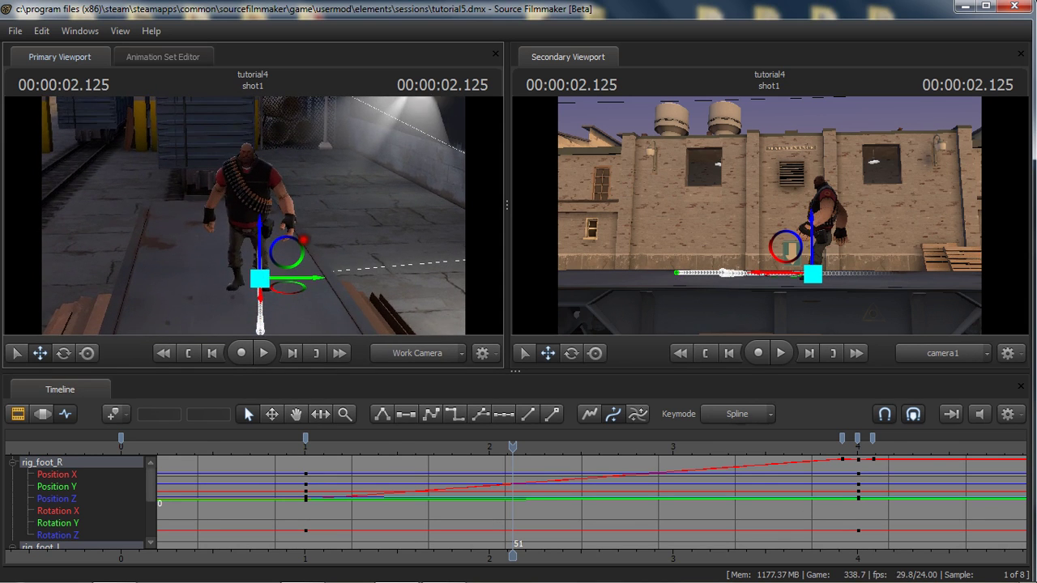
left_click_drag(303, 240, 253, 215, "alt")
right_click_drag(253, 214, 253, 214, "alt")
left_click_drag(252, 215, 262, 235, "alt")
Step: Select the rig_pelvis control and scrub through its keyframed motion to frame 46
key("ctrl")
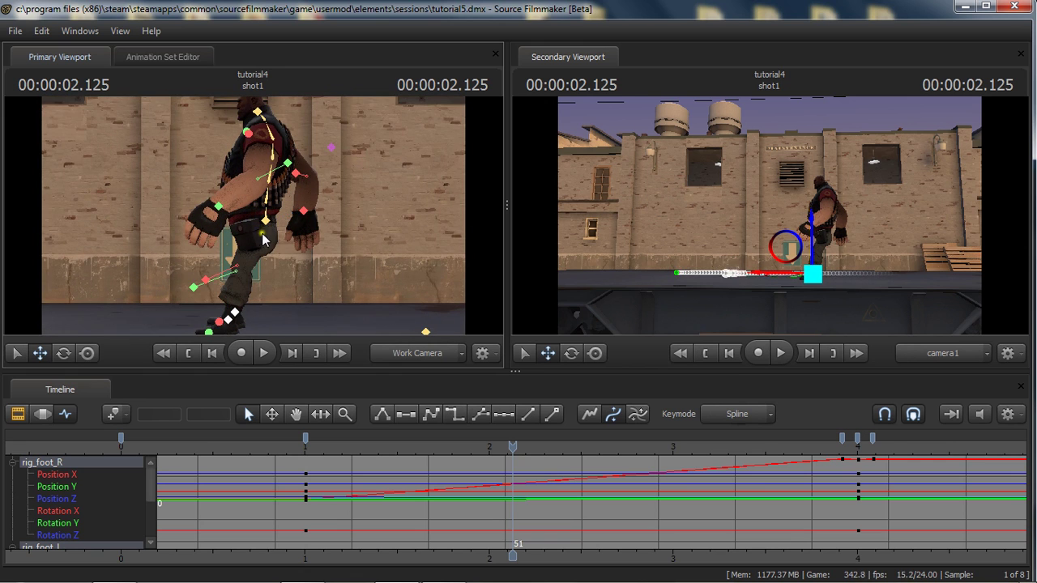
left_click(267, 230)
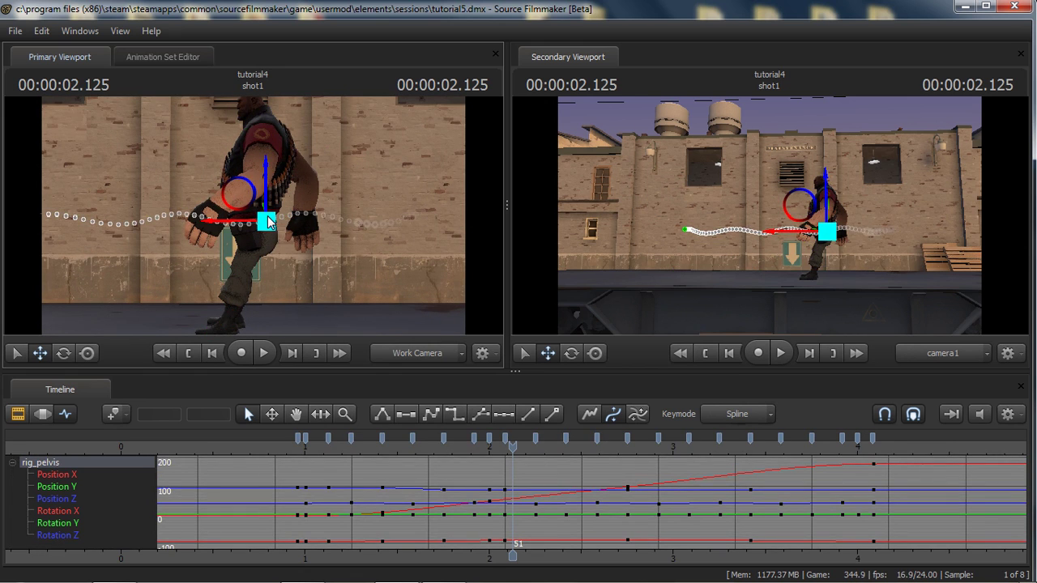
right_click_drag(327, 233, 328, 261, "alt")
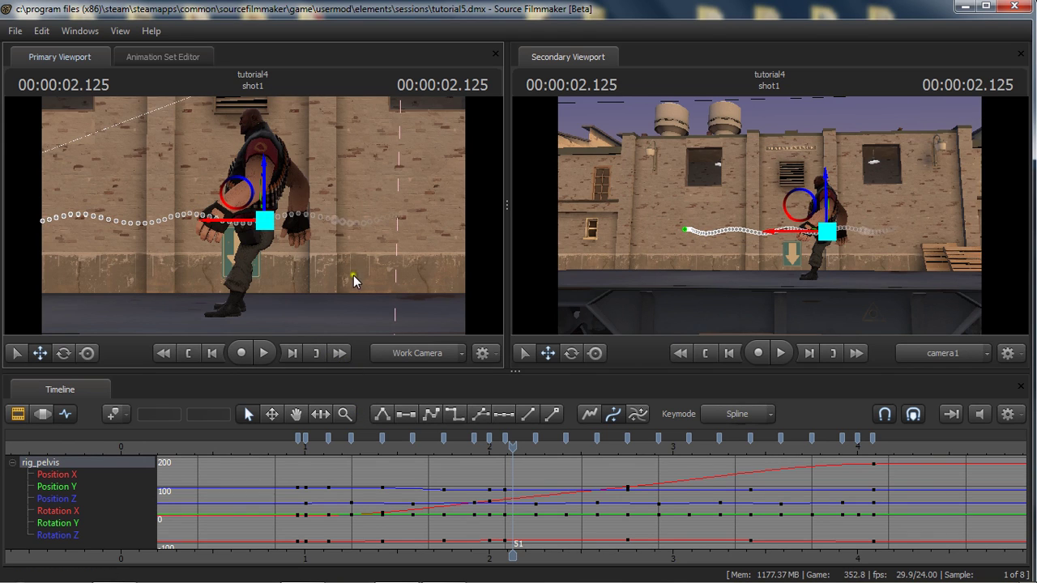
left_click(278, 428)
left_click_drag(185, 447, 419, 454)
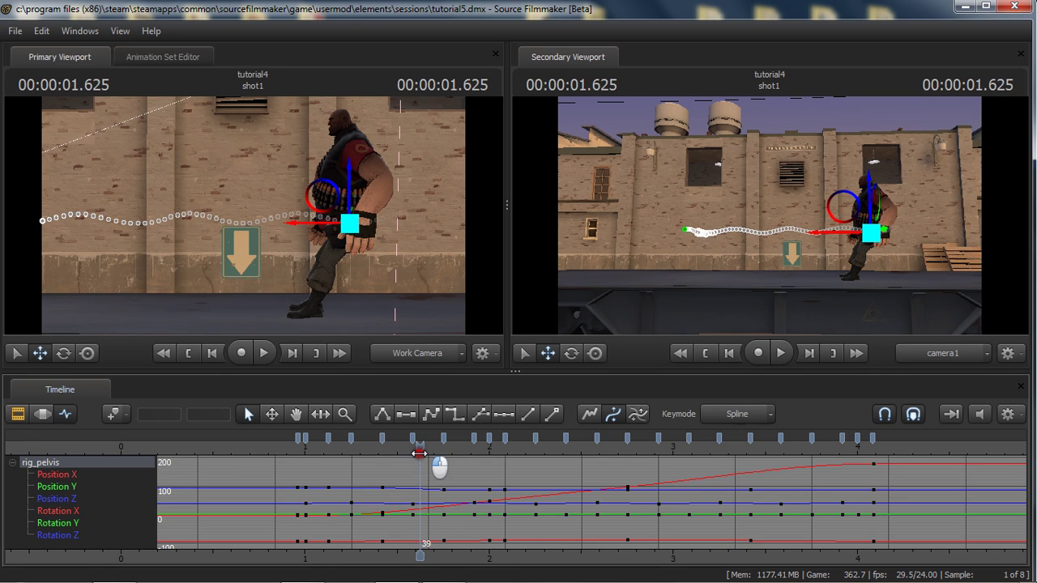
left_click_drag(418, 454, 474, 456)
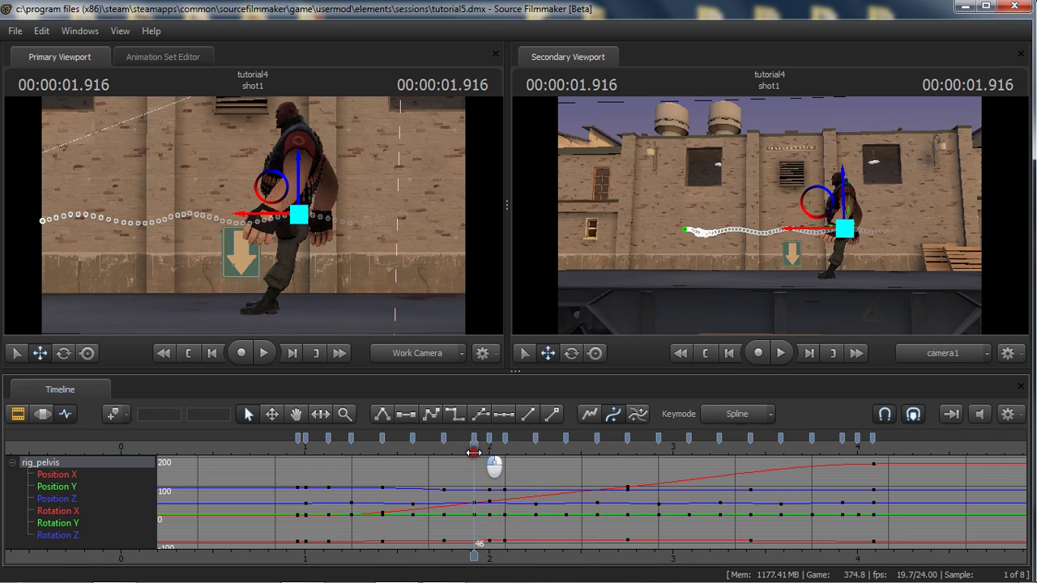
Step: Select the heavy's foot controls and set a keyframe for them at frame 46
key("ctrl")
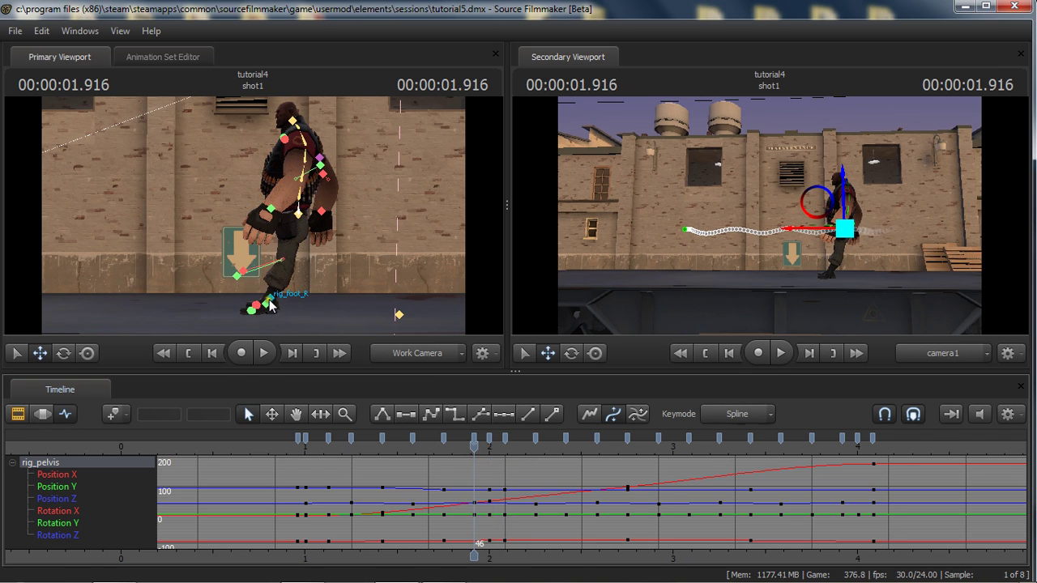
left_click(270, 300)
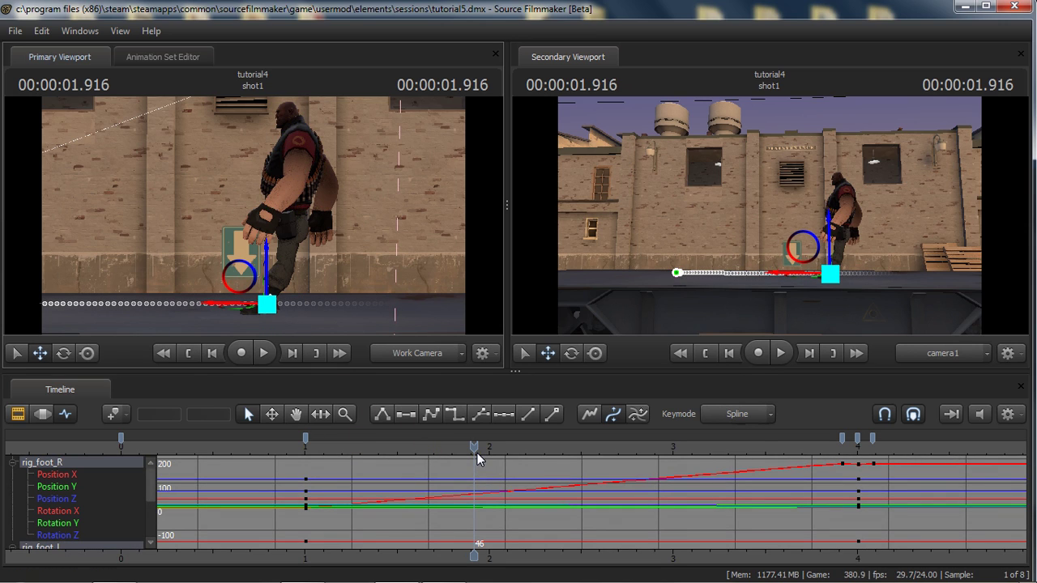
key("k")
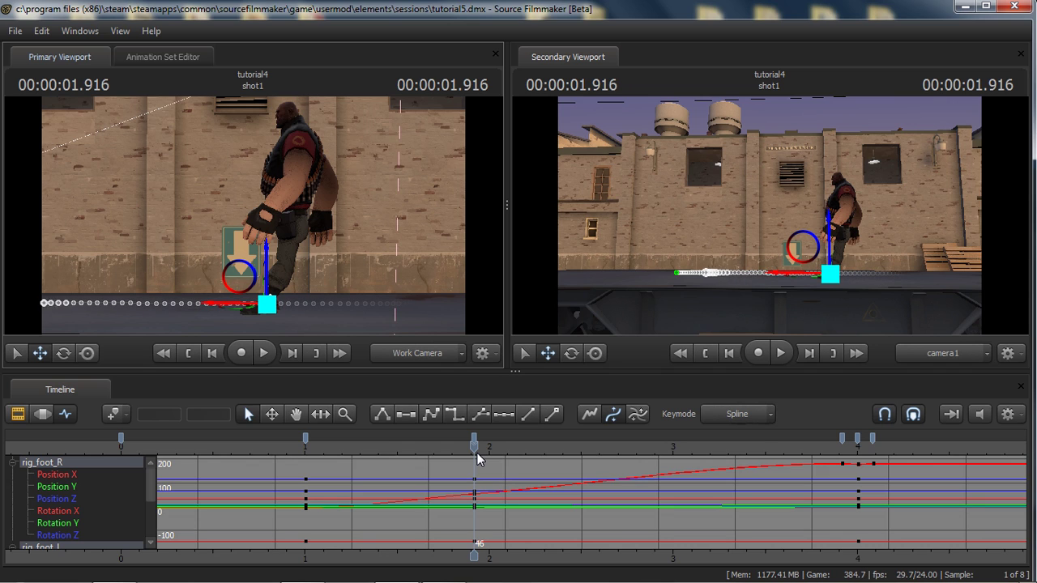
Step: Step back and forth between frames 46 and 51 to examine where the heavy's feet and pelvis need a key pose
key("Right")
key("Right")
key("Right")
key("Right")
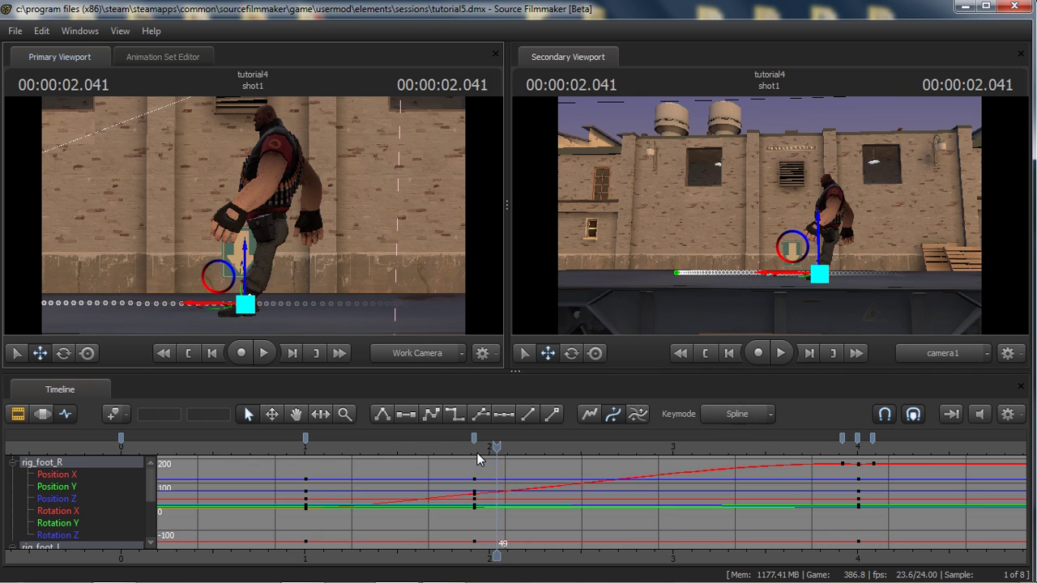
key("Right")
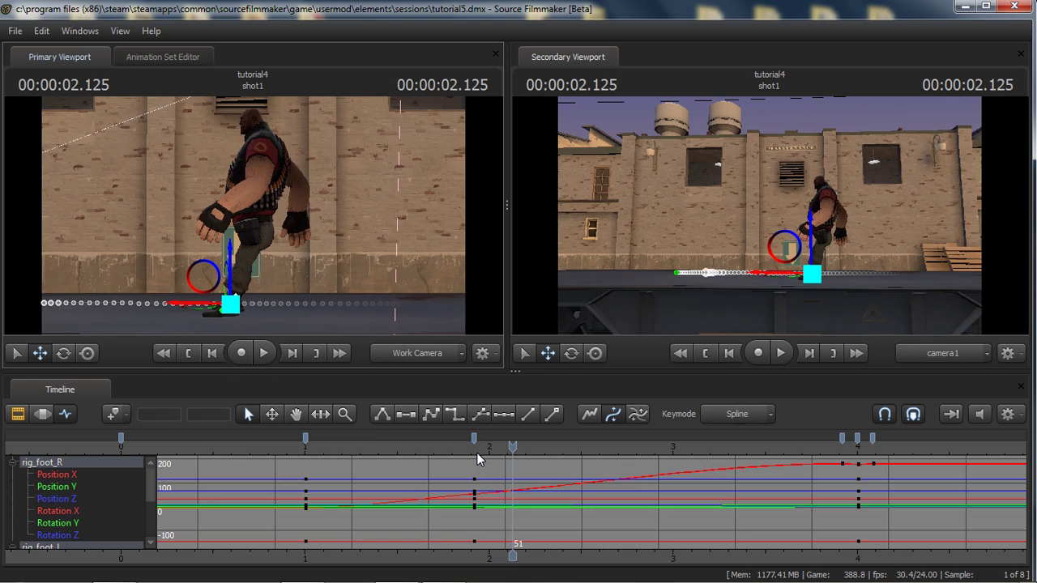
key("Left")
key("Left")
key("Left")
key("Left")
key("Left")
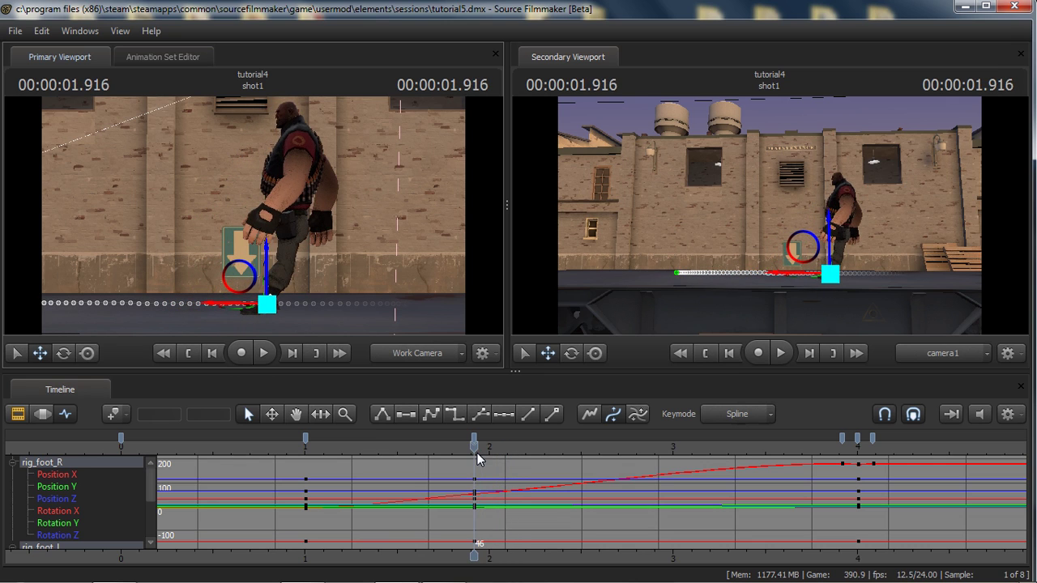
key("Left")
Step: Advance to frame 50 and set a keyframe for both foot controls there
key("Right")
key("Right")
key("Right")
key("Right")
key("Right")
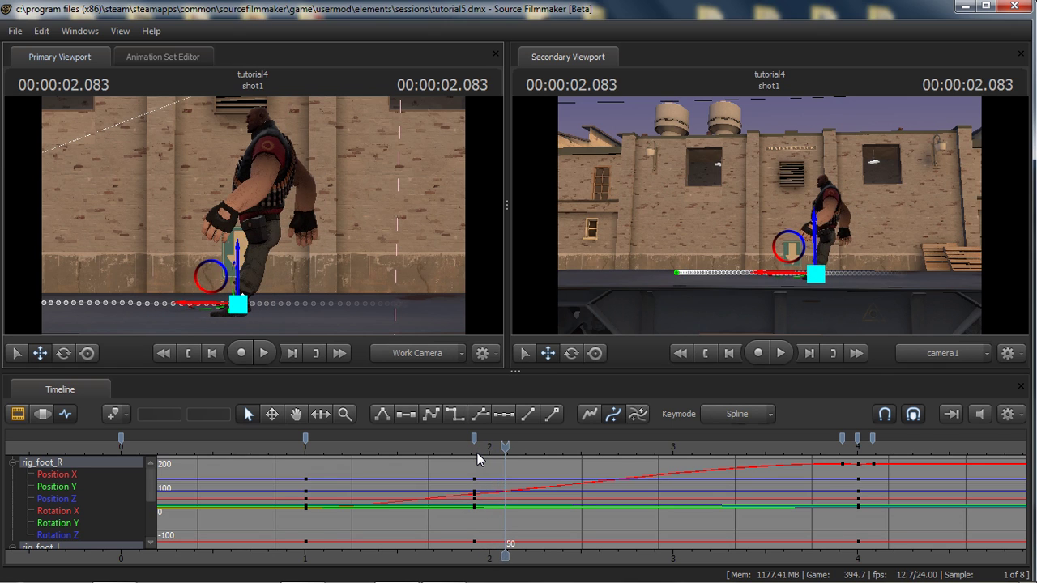
key("m")
Step: Advance to frame 54 and set a keyframe for both foot controls there
key("Right")
key("Right")
key("Right")
key("Right")
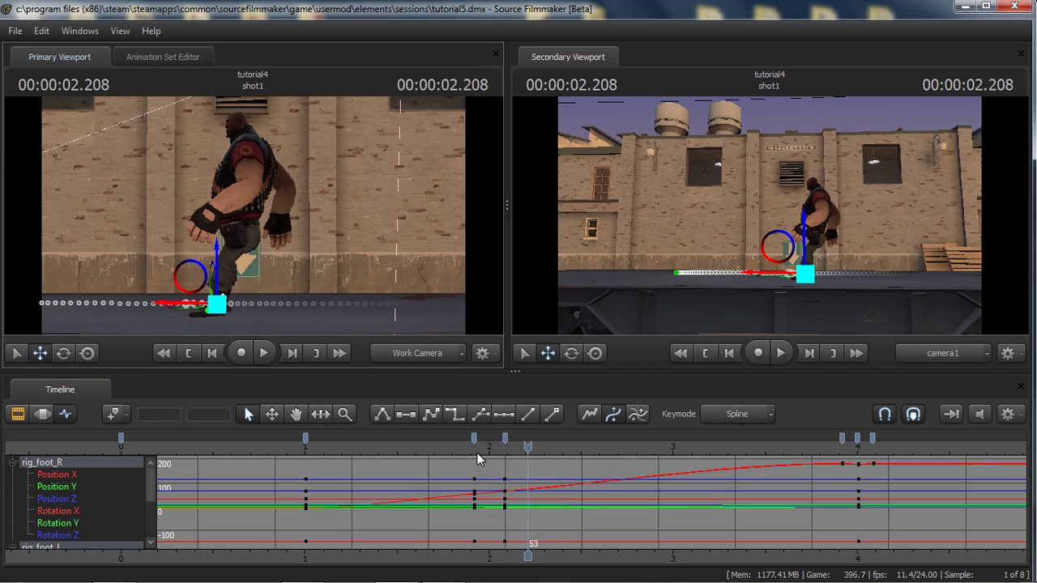
key("k")
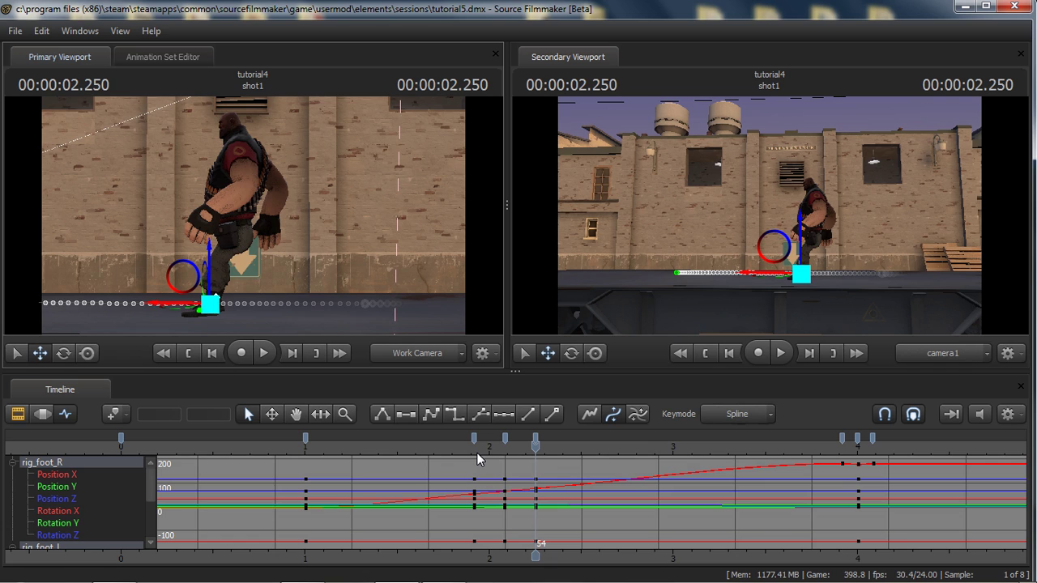
Step: Advance to frame 58 and set a keyframe for both foot controls there
key("Right")
key("Right")
key("Right")
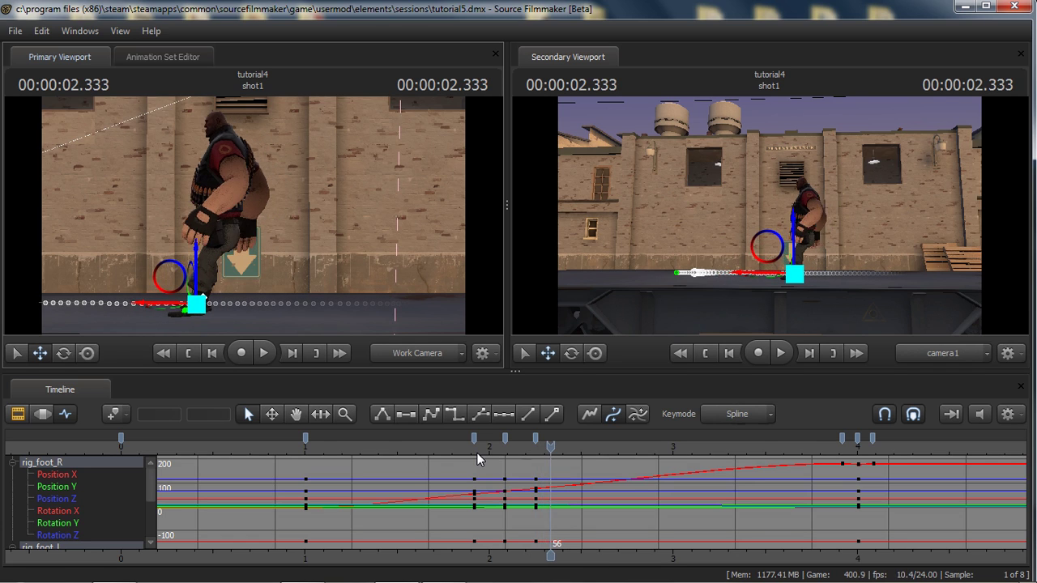
key("Right")
key("k")
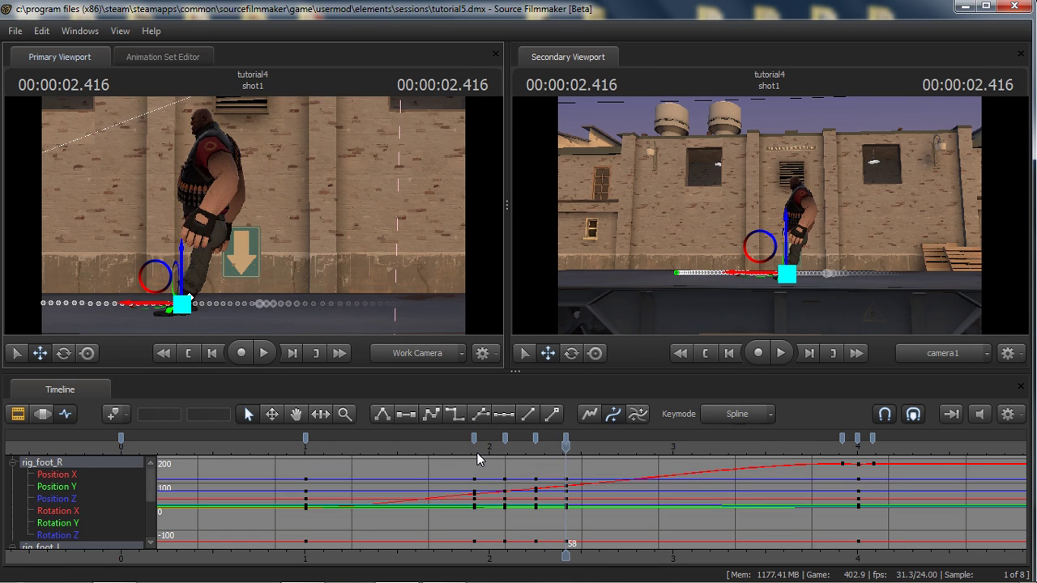
Step: Advance to frame 62 and set a keyframe for both foot controls there
key("Right")
key("Right")
key("Right")
key("Right")
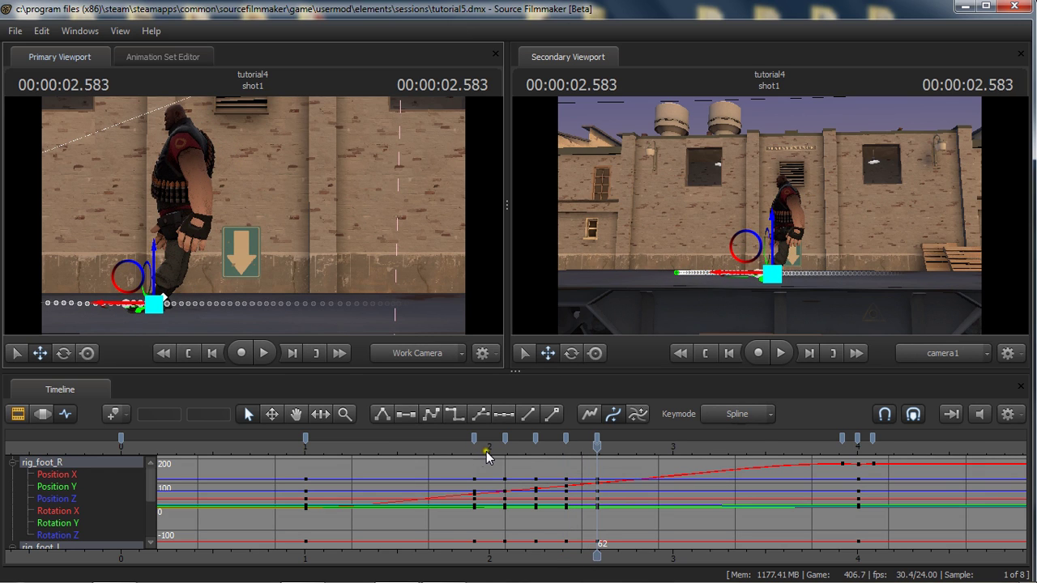
Step: Return to frame 50, select only rig_foot_L and rotate it so the toes point up off the ground
mouse_move(487, 452)
left_mouse_down()
mouse_move(474, 451)
mouse_move(537, 460)
mouse_move(489, 462)
mouse_move(505, 462)
left_mouse_up()
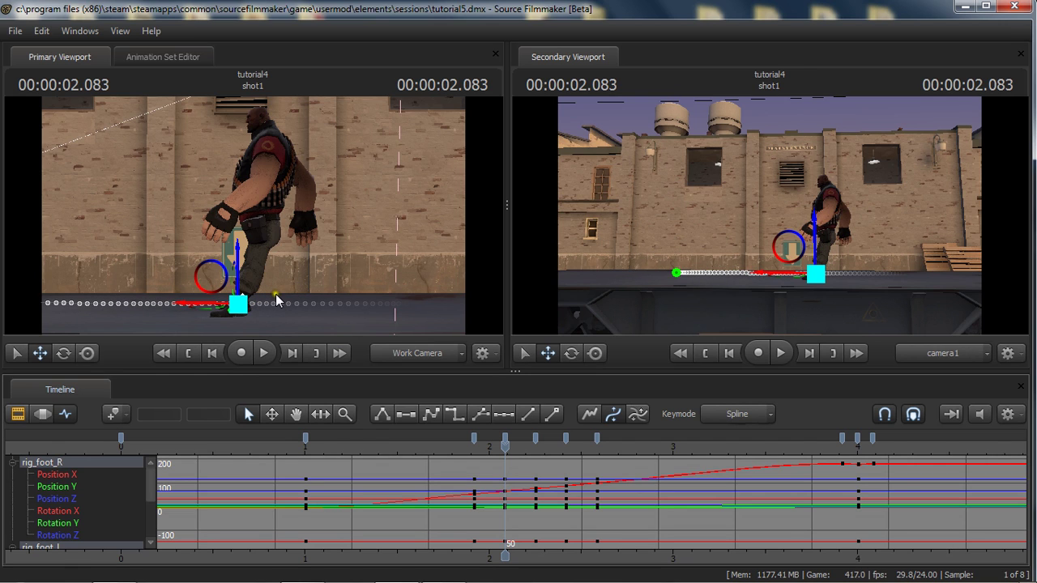
left_click_drag(308, 310, 340, 310, "alt")
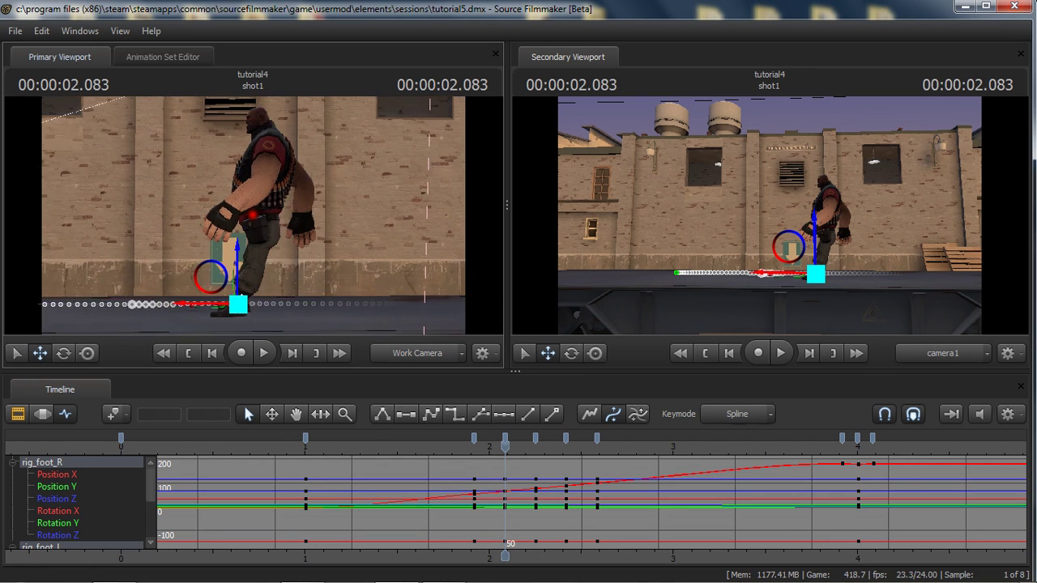
key("ctrl")
left_click(240, 305)
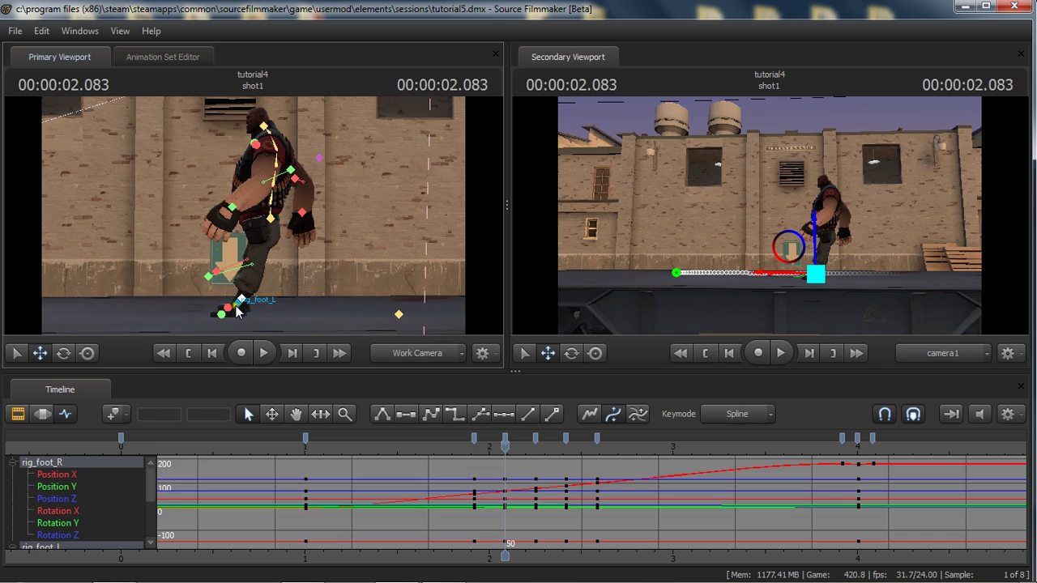
left_click(239, 302)
key("e")
left_click_drag(236, 287, 252, 215)
key("ctrl+z")
key("w")
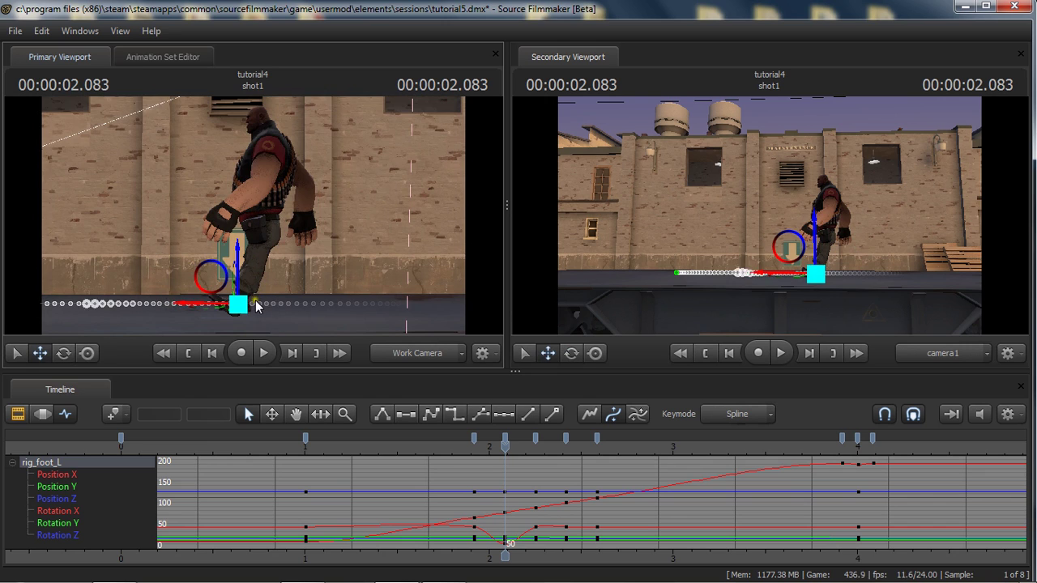
Step: At frame 50, move rig_foot_R back behind the heavy's body and rotate it so the heel lifts
left_click(246, 300)
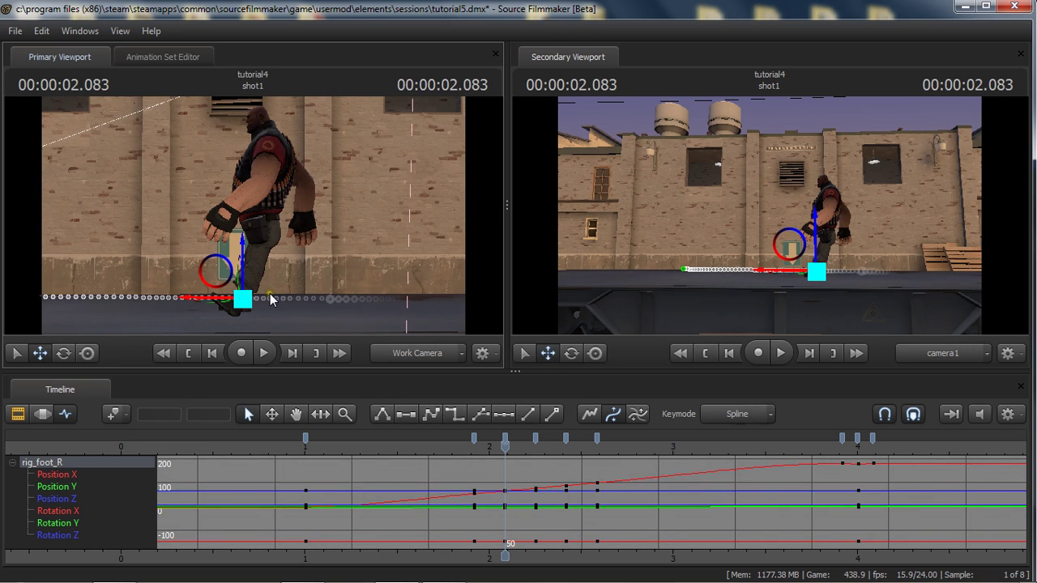
left_click_drag(221, 298, 278, 301)
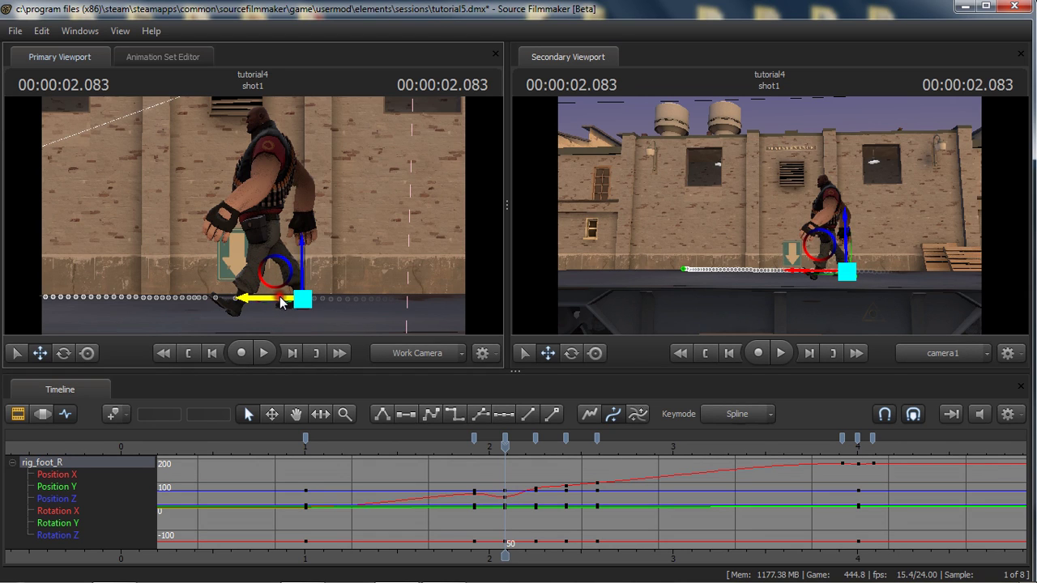
key("e")
left_click_drag(324, 262, 301, 242)
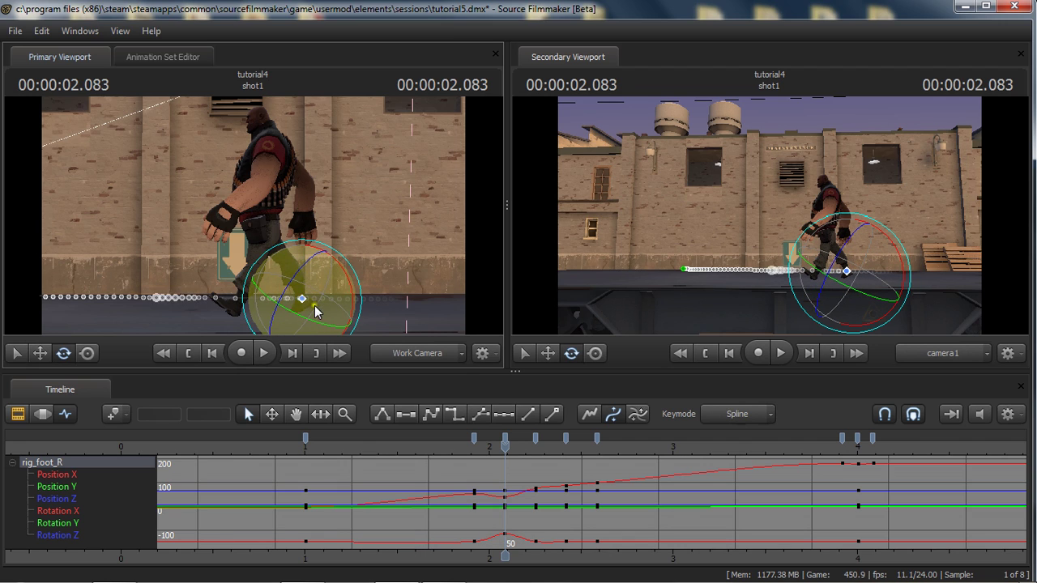
mouse_move(503, 443)
left_mouse_down()
mouse_move(405, 438)
mouse_move(528, 427)
mouse_move(504, 427)
left_mouse_up()
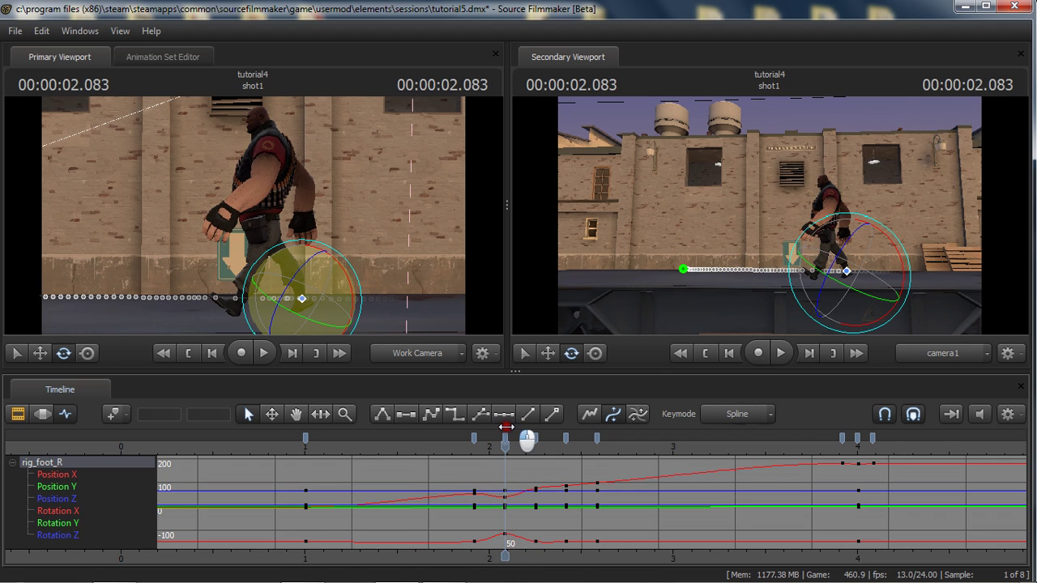
Step: Select rig_pelvis and switch to the Motion Editor with the entire timeline selected for moving
key("ctrl")
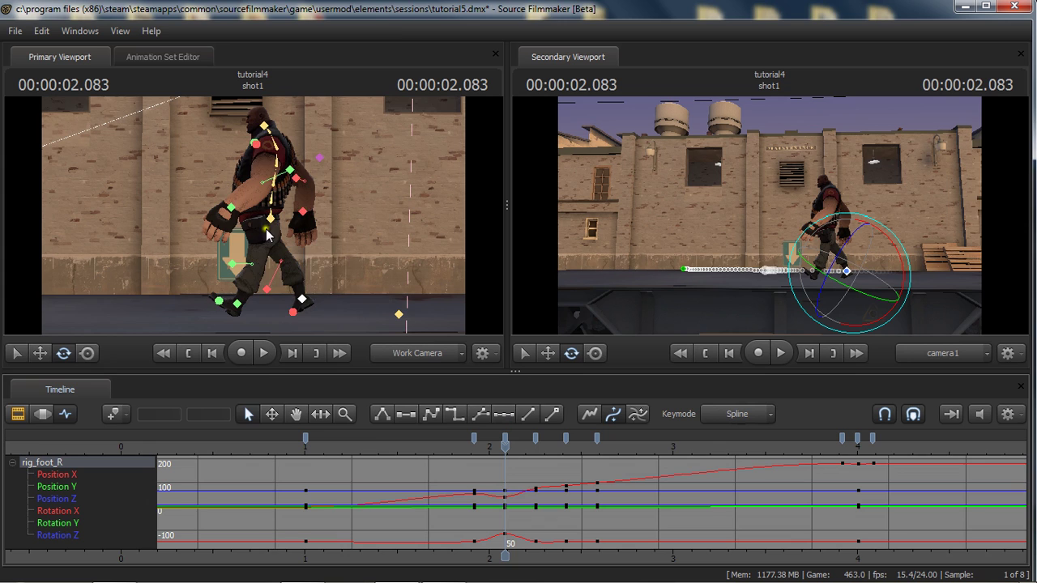
left_click(270, 214)
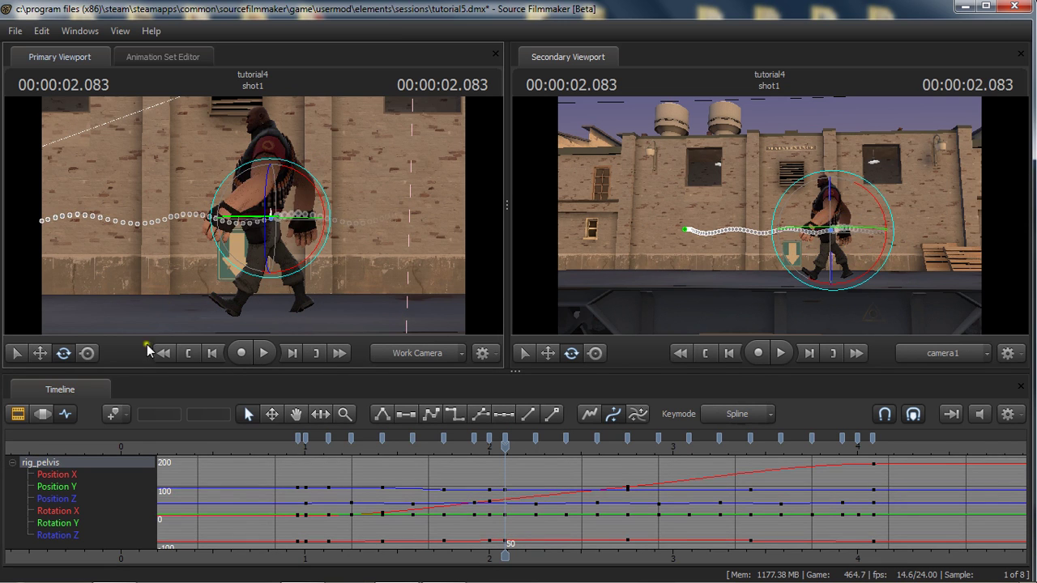
left_click(41, 414)
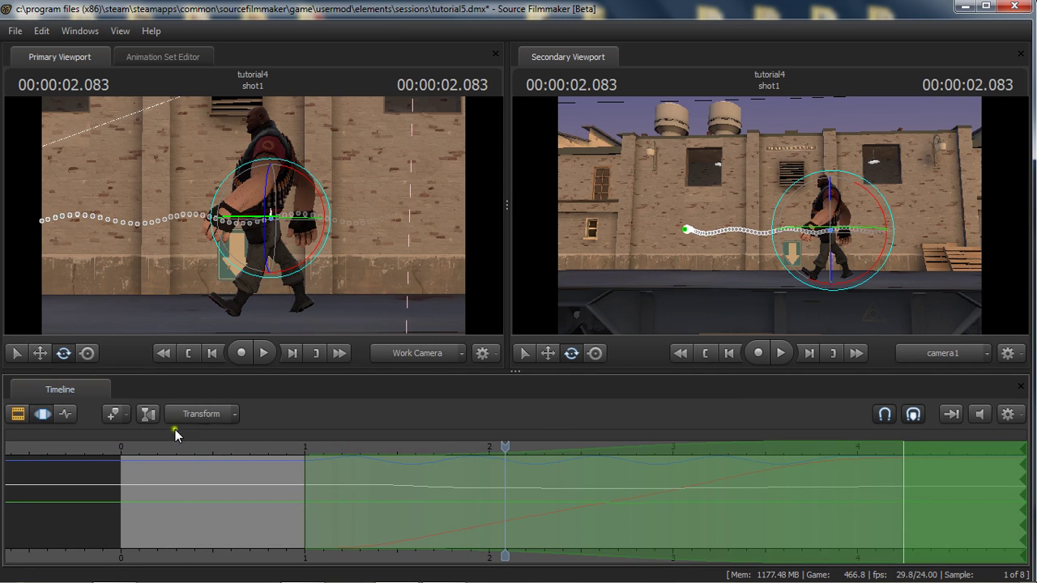
left_click(452, 485)
key("w")
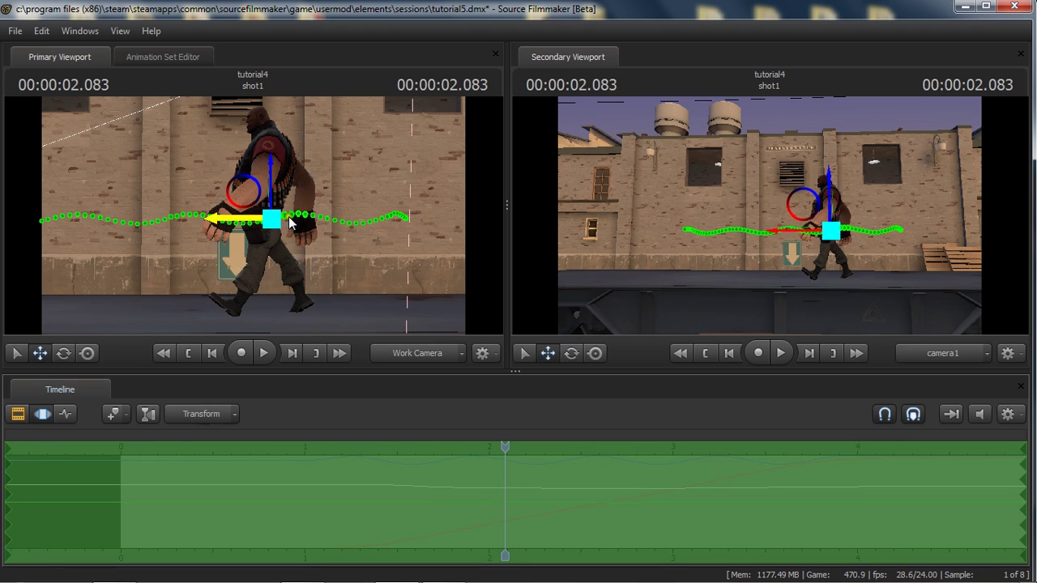
Step: Try to lower rig_pelvis on its own slightly across the entire timeline
left_click_drag(271, 168, 270, 180)
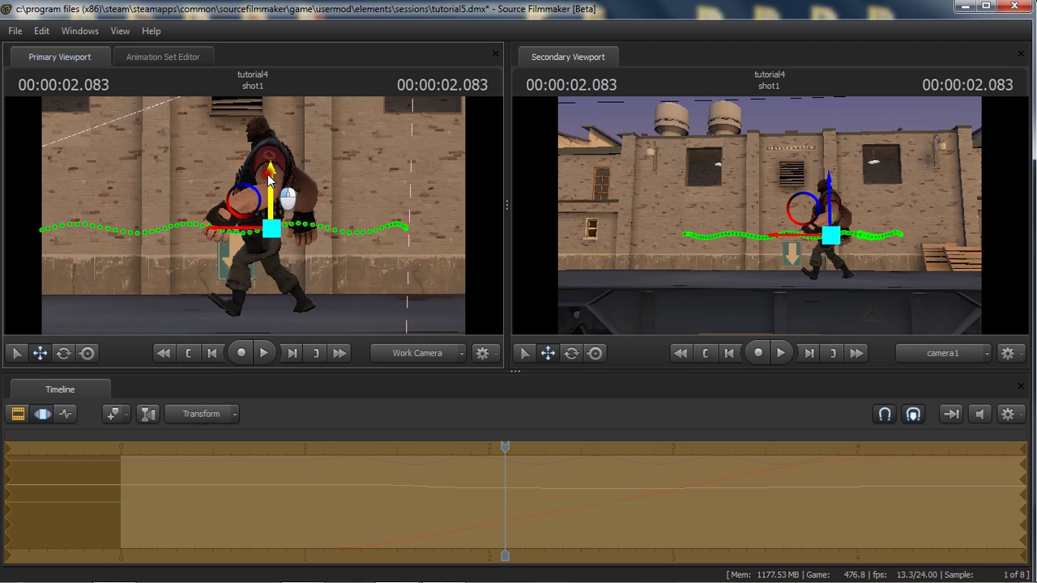
left_click_drag(270, 180, 269, 179)
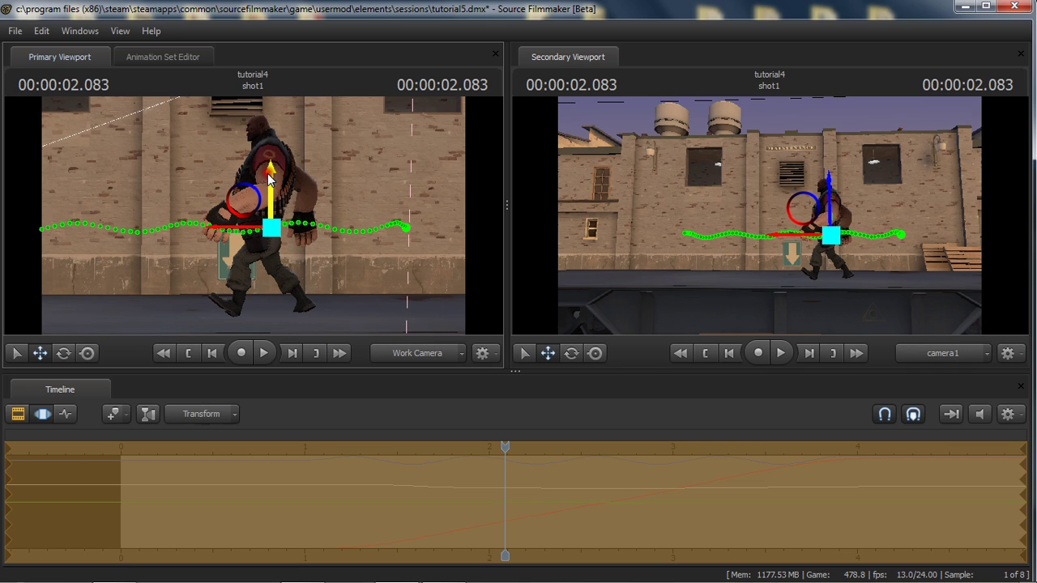
key("ctrl+z")
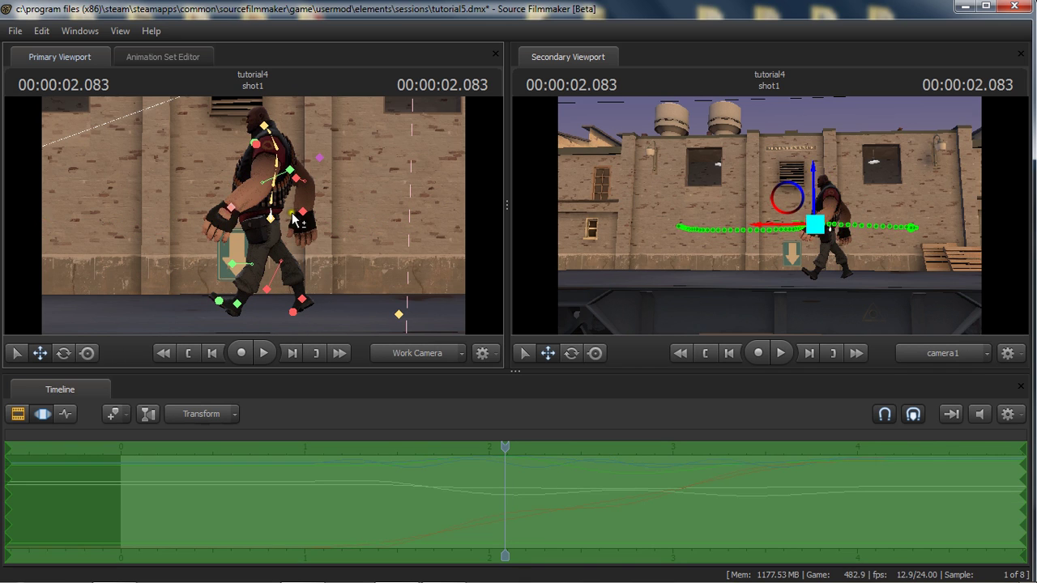
Step: Lower the pelvis and both hand controls together across the entire timeline, and return to the Graph Editor
left_click(232, 213)
left_click_drag(303, 169, 299, 196)
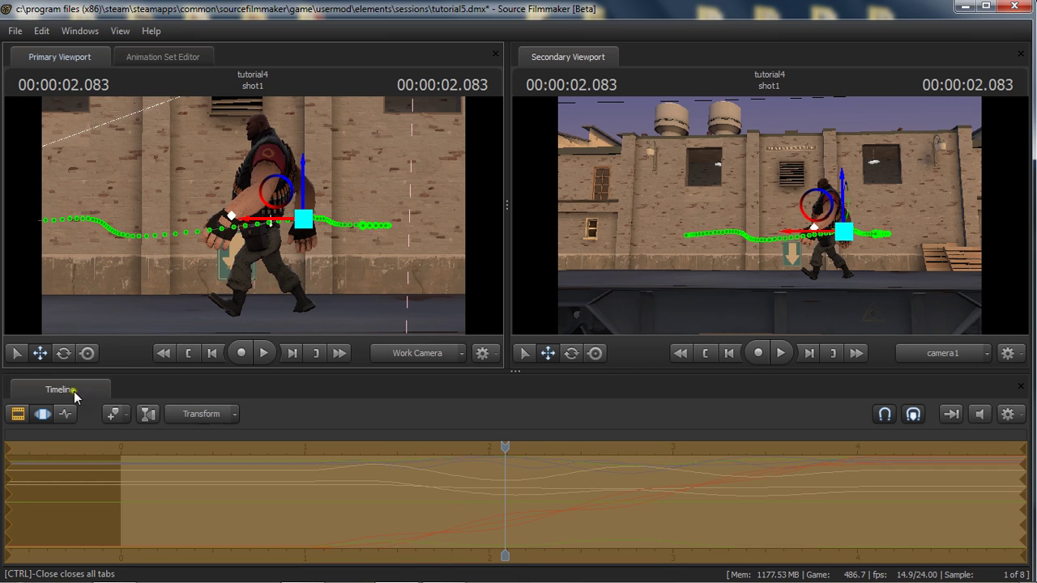
left_click(65, 414)
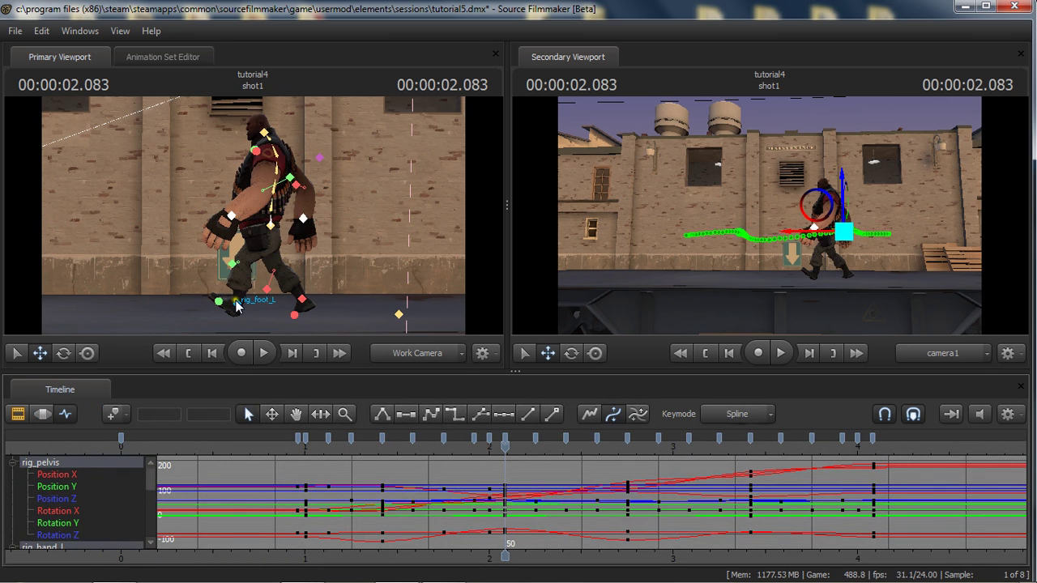
Step: Move rig_foot_L slightly forward at frame 50 and copy its frame 50 keyframes to frame 54
left_click(237, 305)
left_click_drag(201, 307, 197, 302)
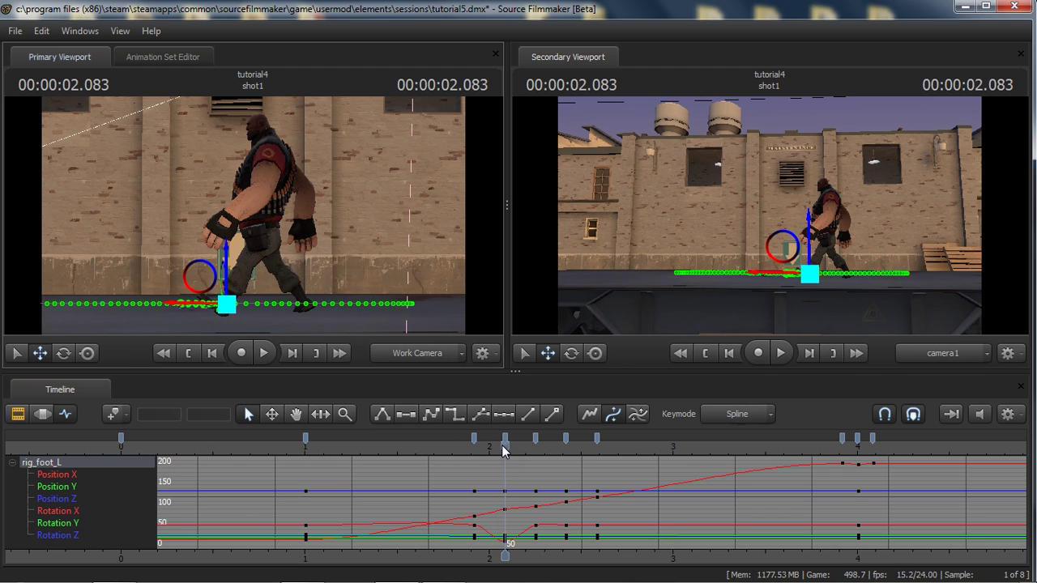
left_click_drag(515, 477, 497, 547)
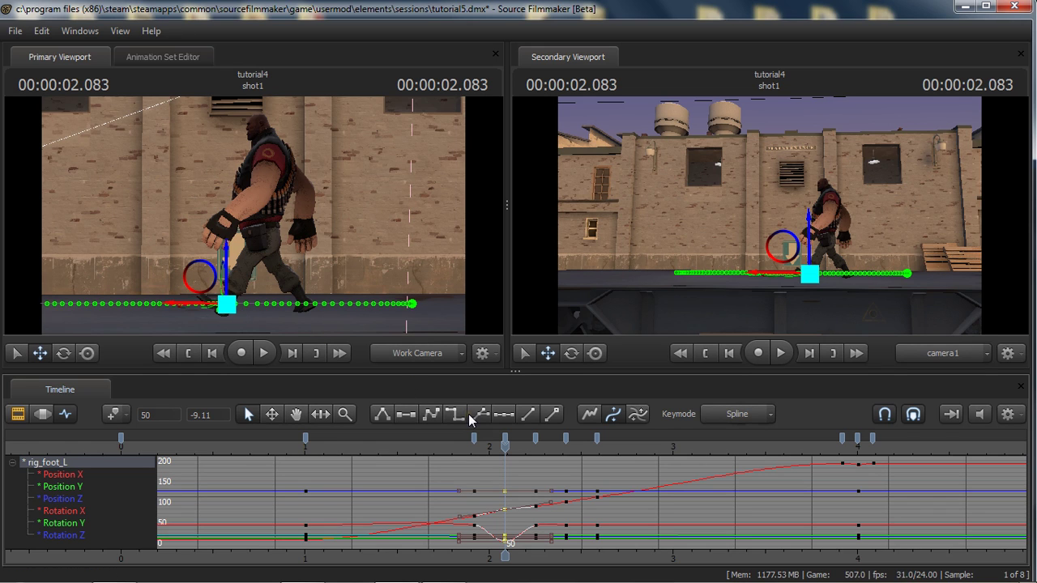
key("Down")
key("ctrl+v")
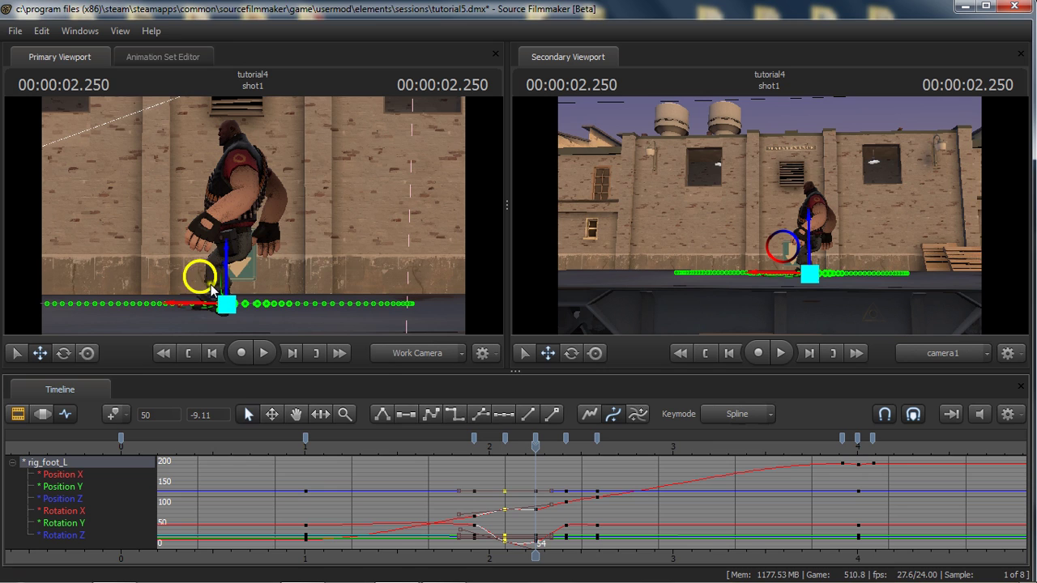
Step: Rotate rig_foot_L at frame 54 so the foot lies flat on the ground
left_click(63, 353)
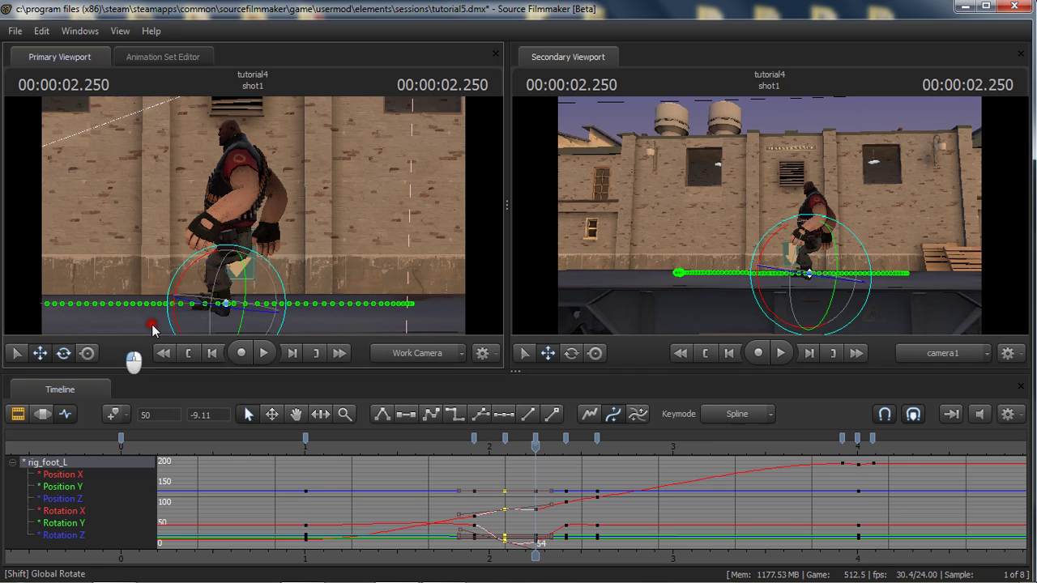
left_click_drag(191, 256, 159, 291)
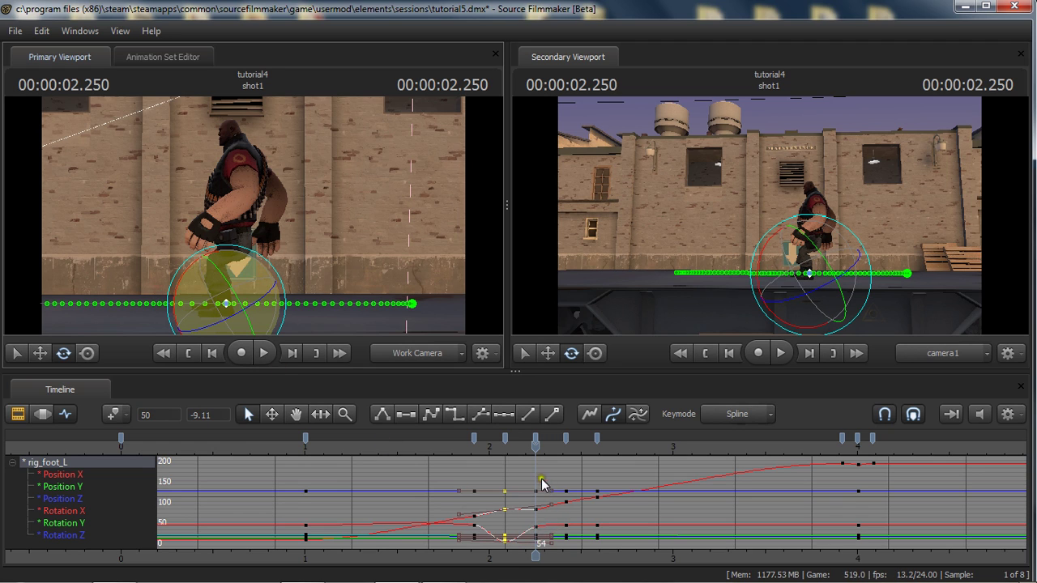
Step: Copy rig_foot_L's frame 54 keyframes to frames 58 and 62 so the foot stays planted
left_click_drag(541, 479, 527, 543)
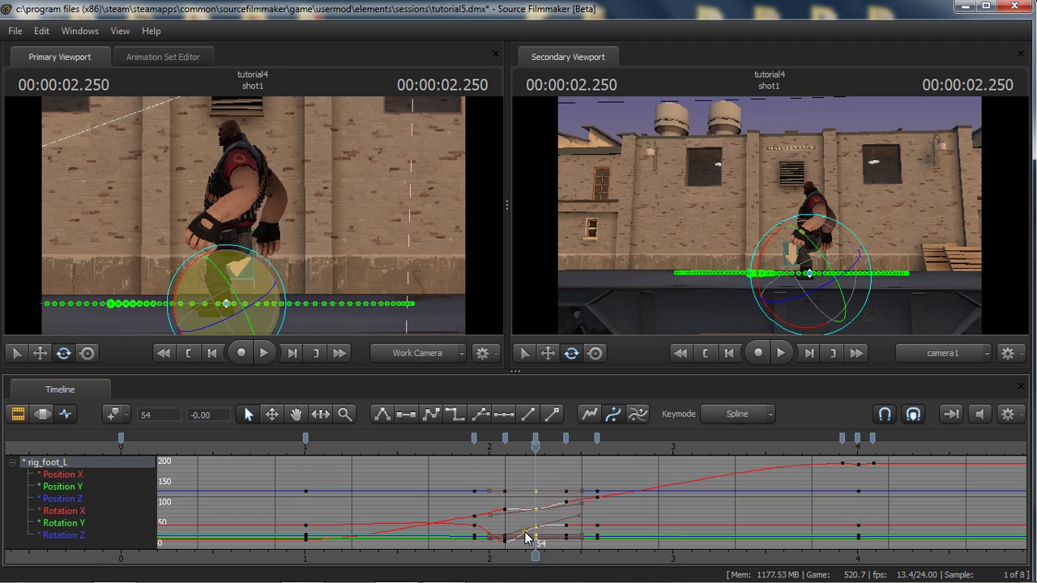
key("Down")
key("ctrl+v")
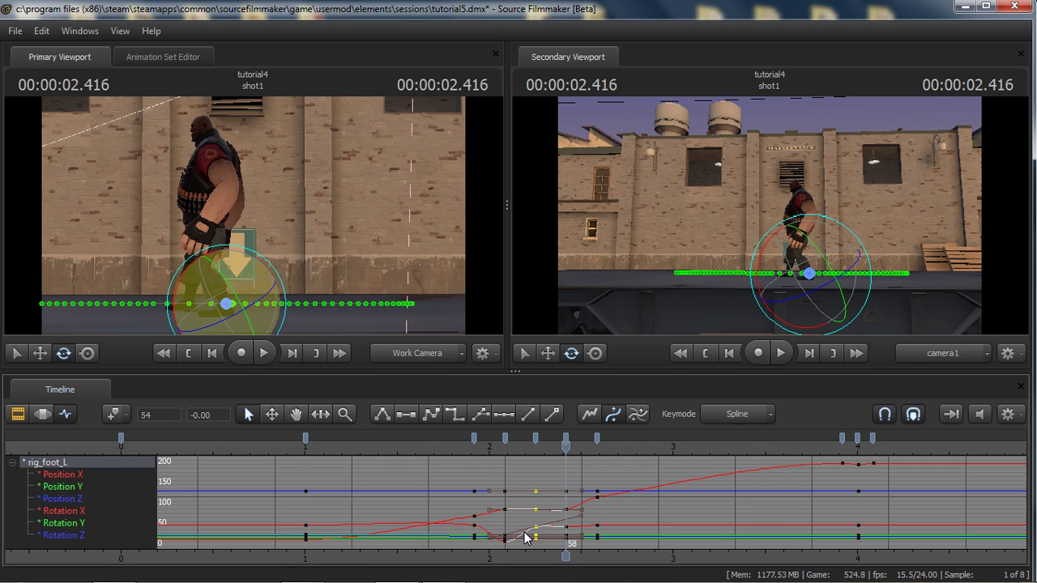
left_click(564, 507)
key("Up")
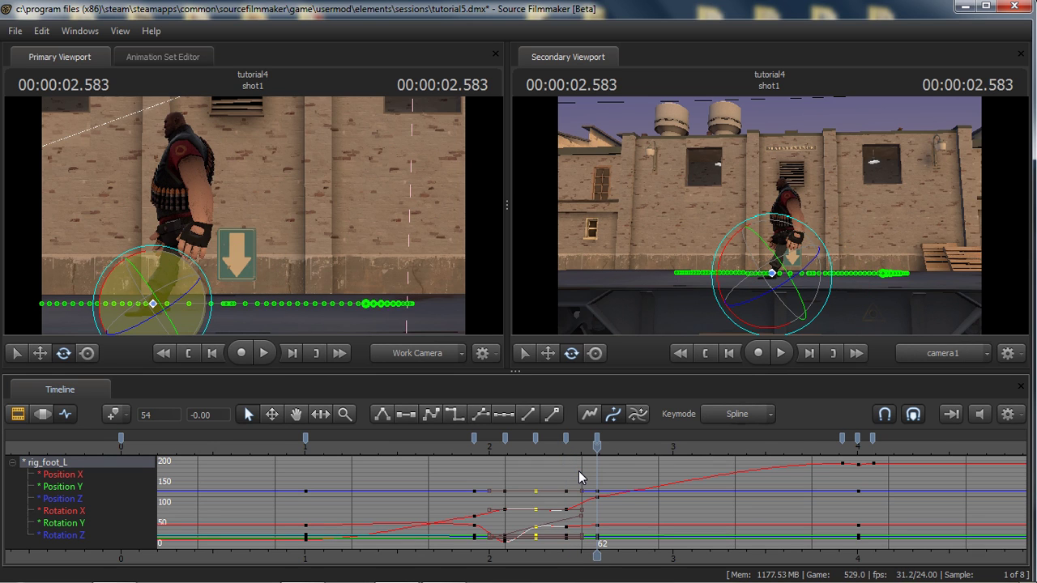
key("ctrl+v")
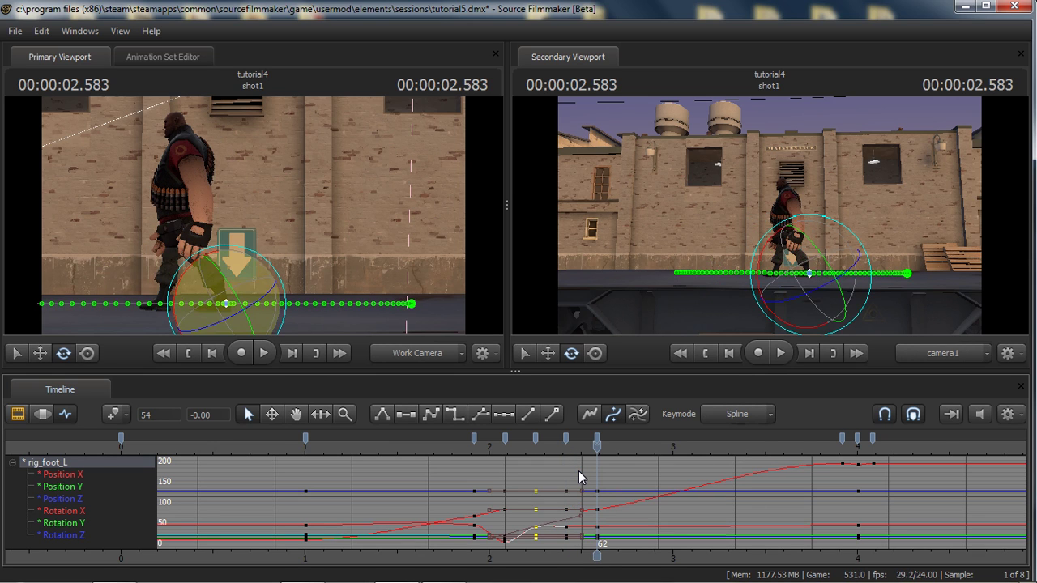
Step: Rotate rig_foot_L at frame 62 so its heel lifts, and flatten the tangents of its keyframes from frame 50 through 62
left_click(180, 275)
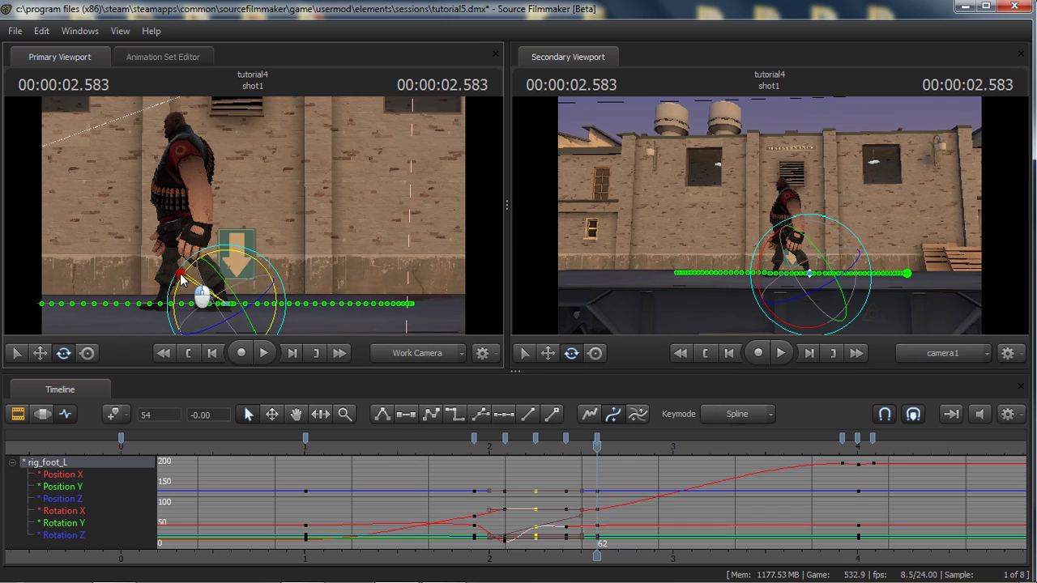
left_click_drag(180, 278, 177, 298)
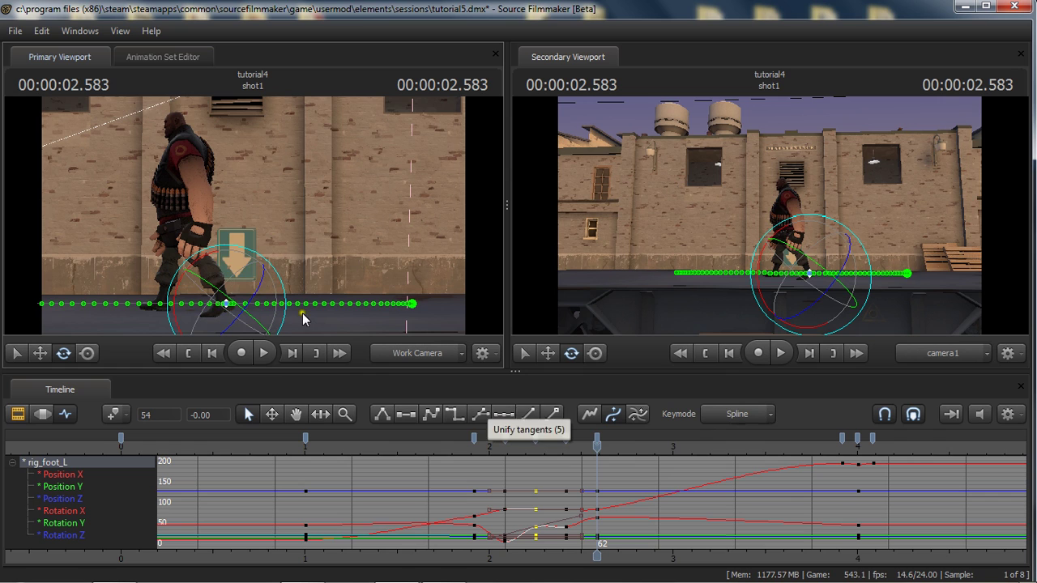
left_click_drag(590, 453, 600, 551)
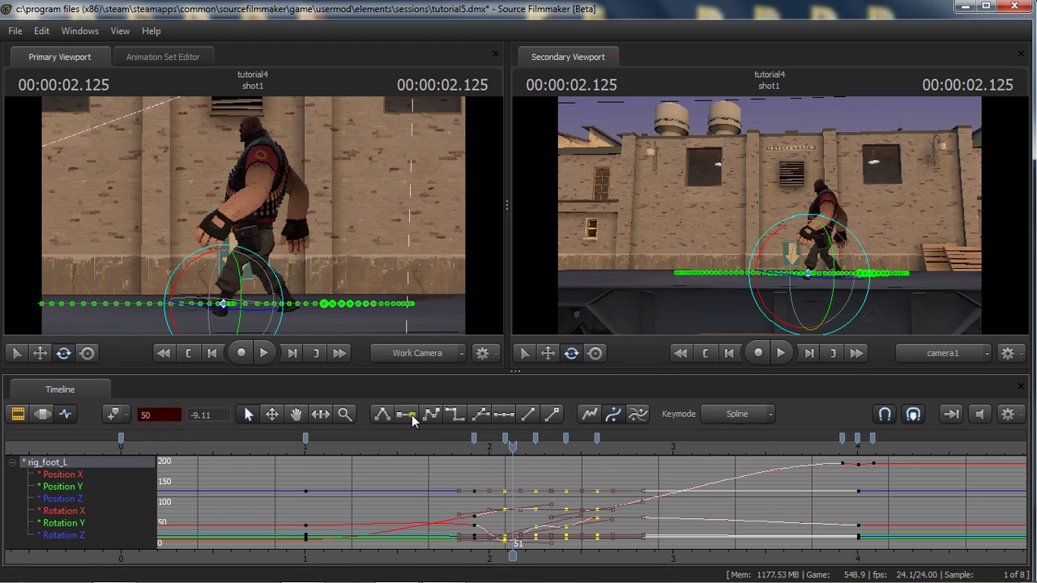
left_click(408, 415)
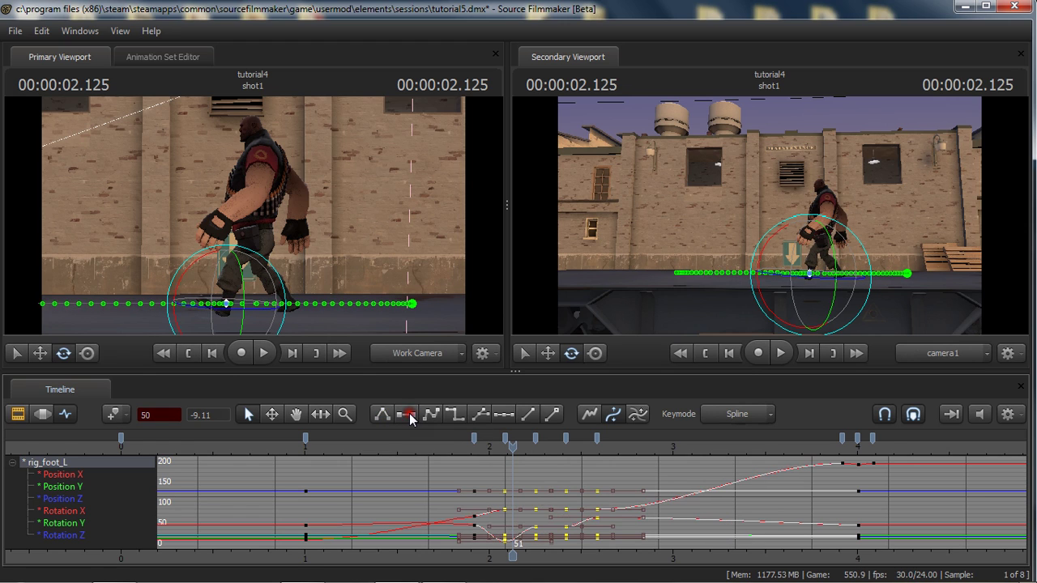
Step: Copy rig_foot_L's frame 62 keyframes to frame 66 and rotate the foot further there so the heel rises more
left_click_drag(513, 452, 600, 462)
key("Right")
key("Right")
key("Right")
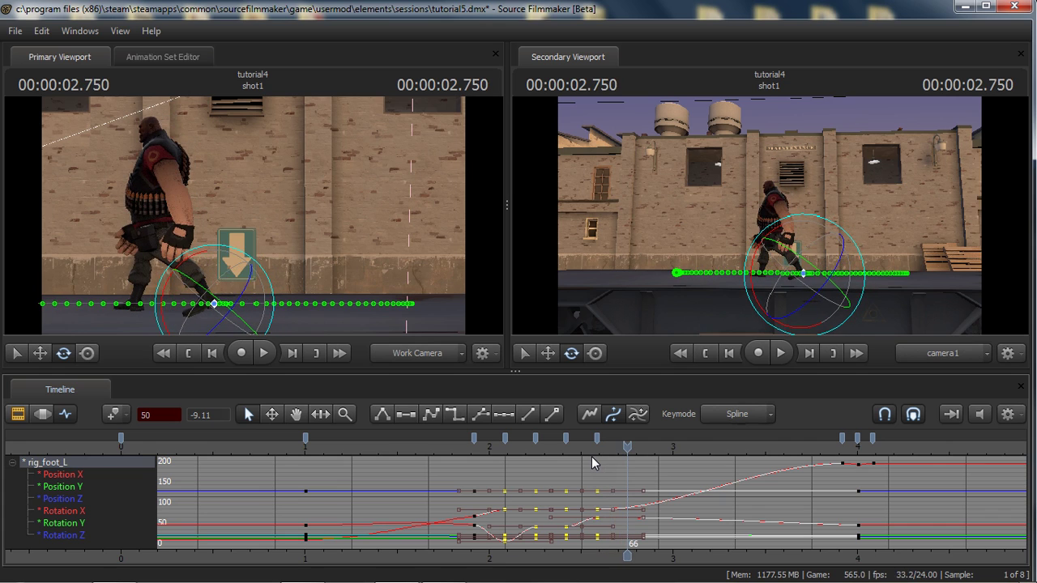
left_click(592, 456)
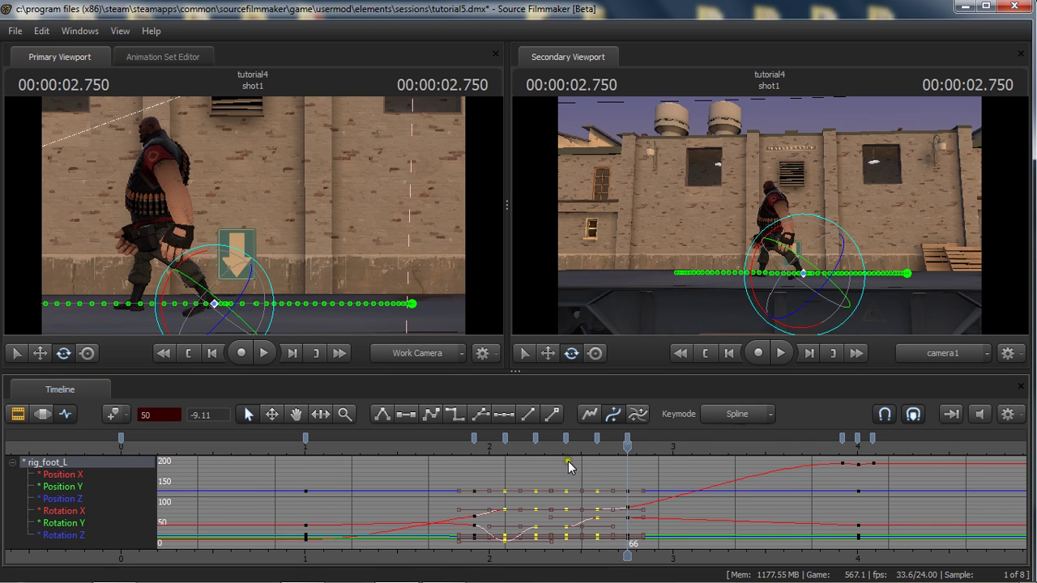
left_click_drag(585, 466, 606, 546)
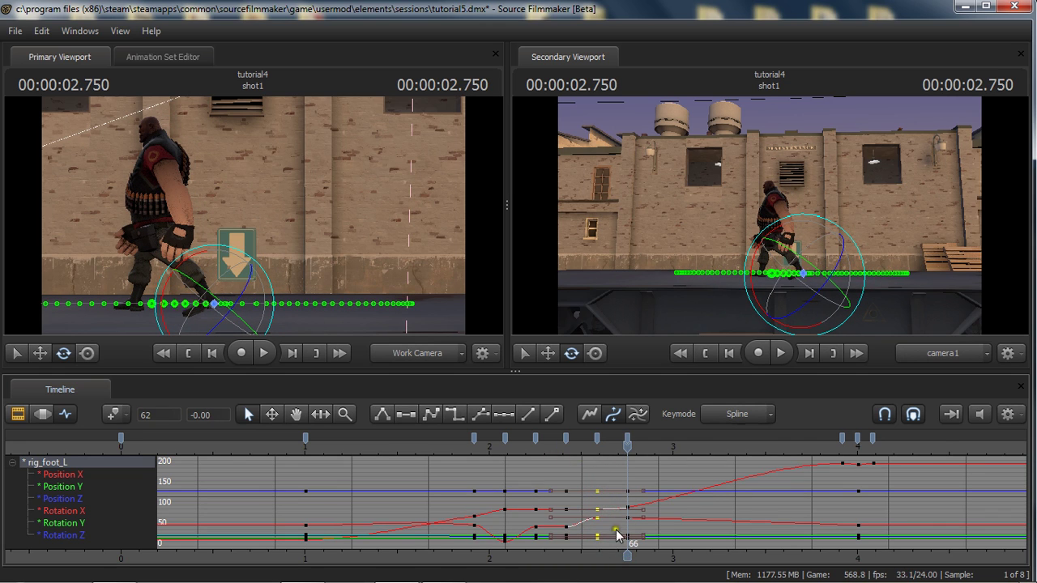
key("ctrl+v")
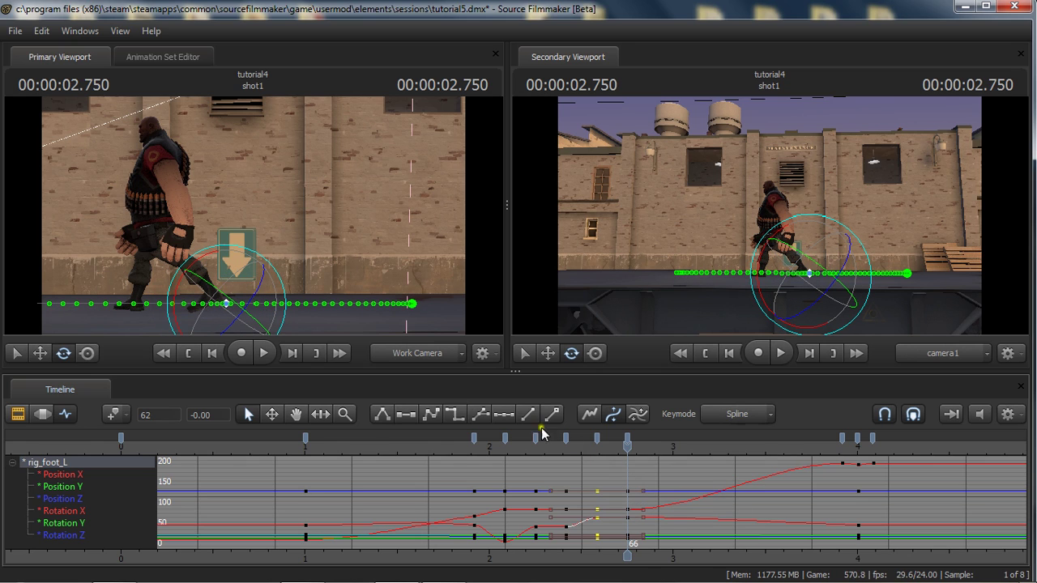
left_click(177, 290)
left_click_drag(175, 287, 222, 284)
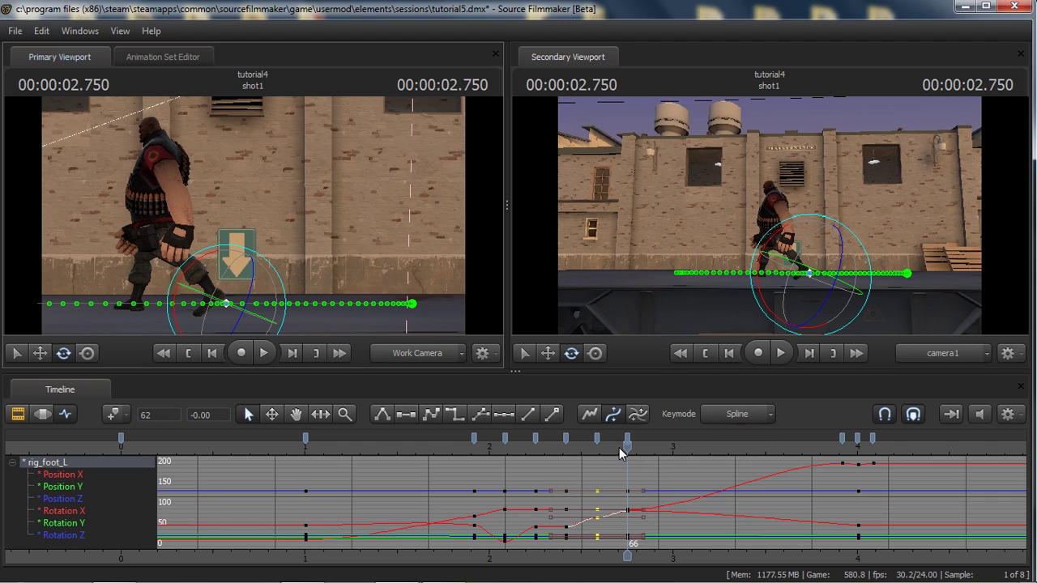
Step: Step back and forth through the keyframes between frames 66 and 46 to check the left foot's motion, ending on frame 54
key("Up")
key("Up")
key("Up")
key("Up")
key("Up")
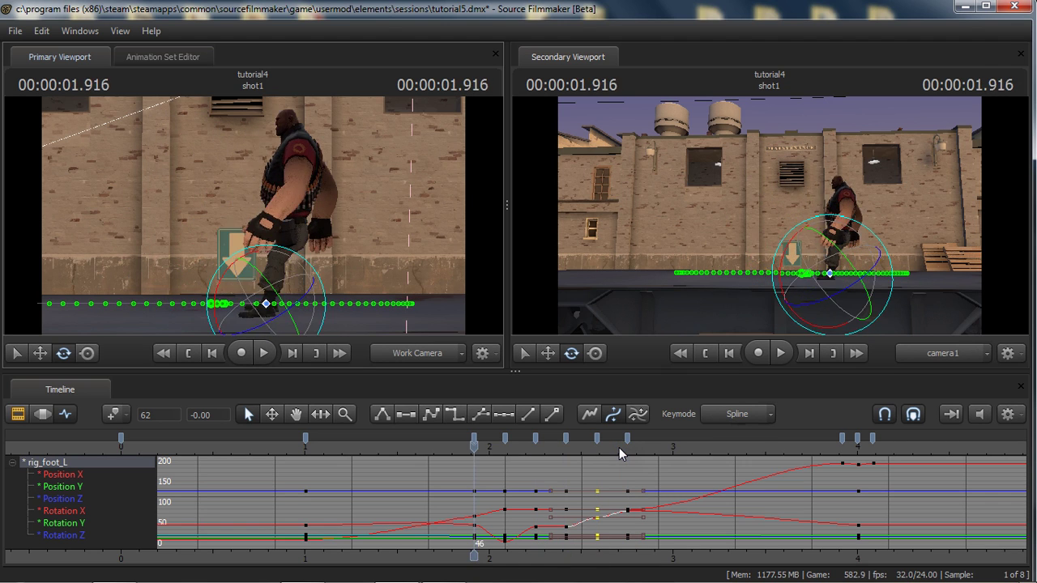
key("Down")
key("Up")
key("Down")
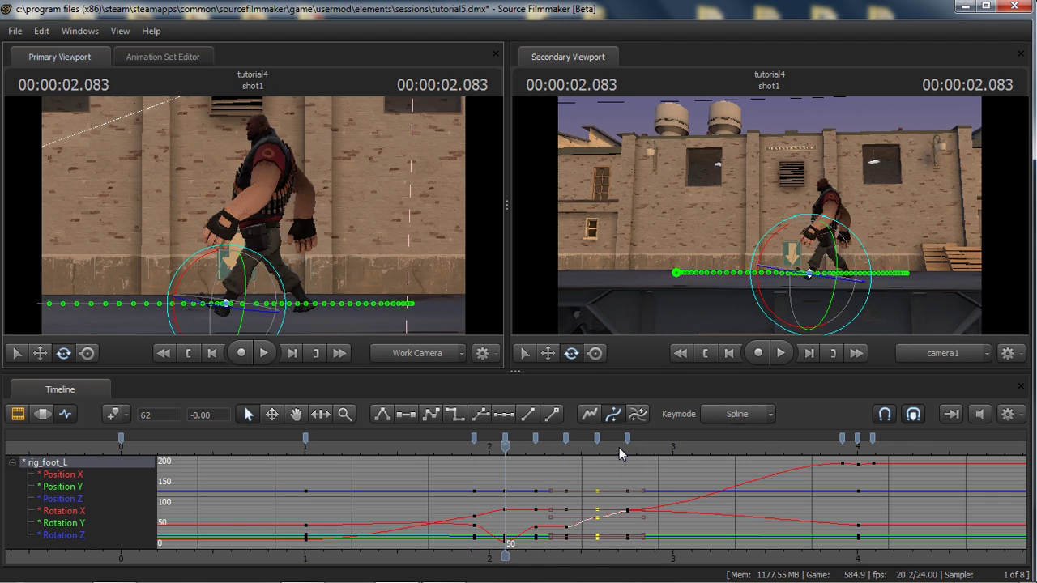
key("Down")
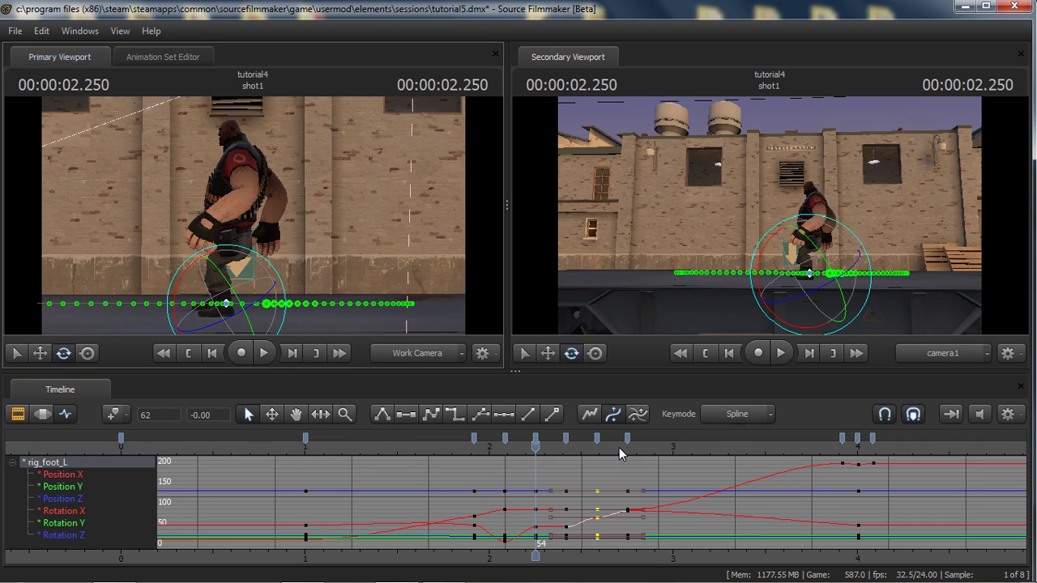
Step: Copy rig_foot_R's frame 50 keyframes to frame 54
key("ctrl")
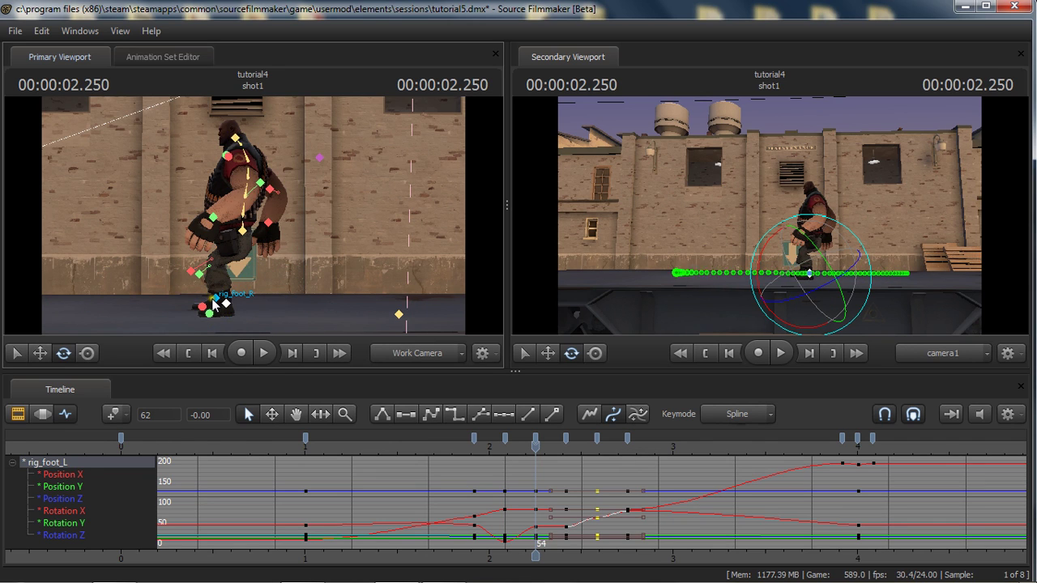
left_click(213, 303)
left_click_drag(504, 472, 513, 547)
key("Down")
key("Up")
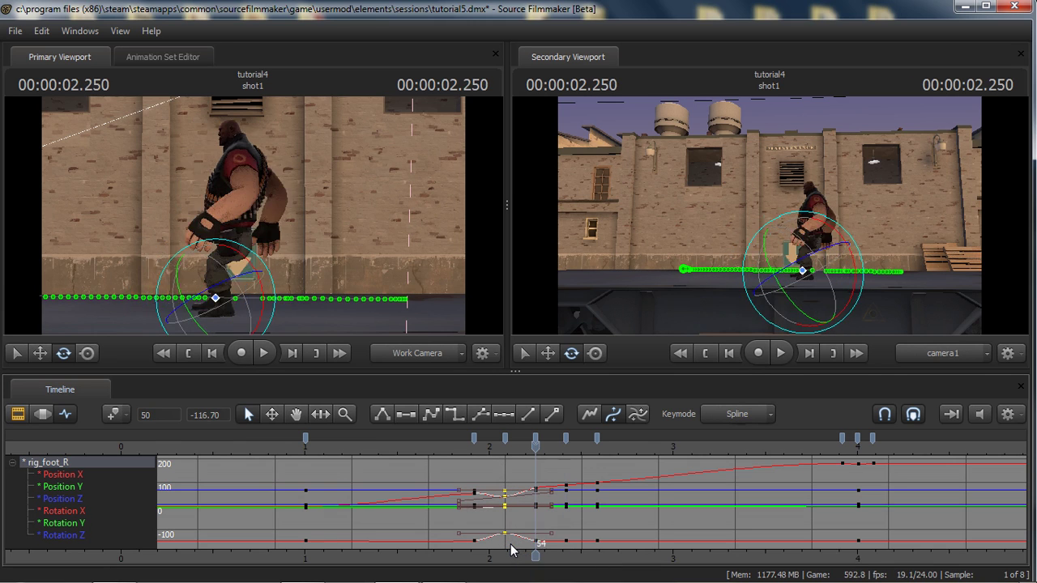
key("Up")
key("Down")
key("ctrl+v")
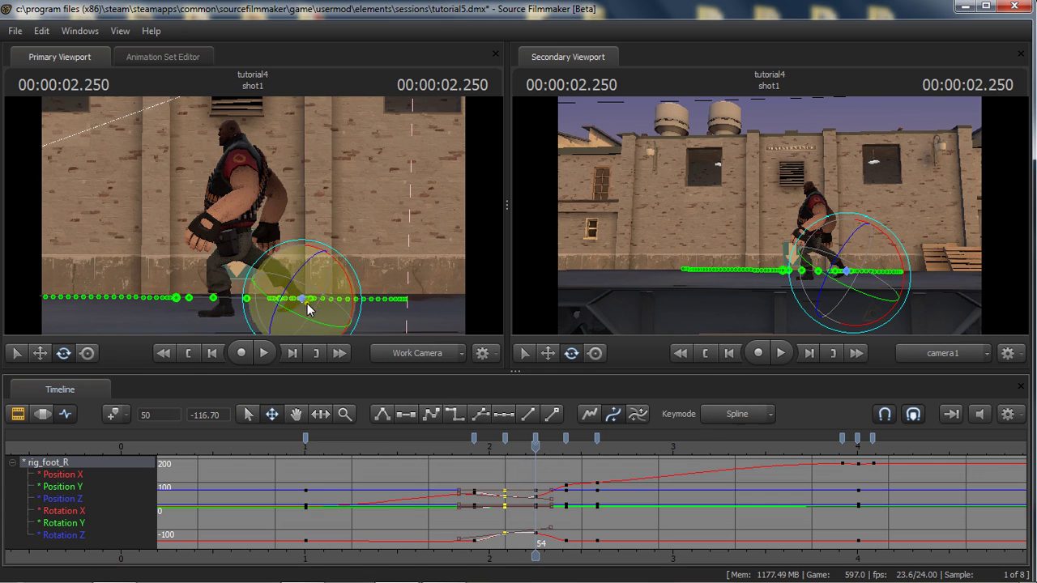
Step: Move rig_foot_R forward and lift it slightly off the ground at frame 54
key("ctrl")
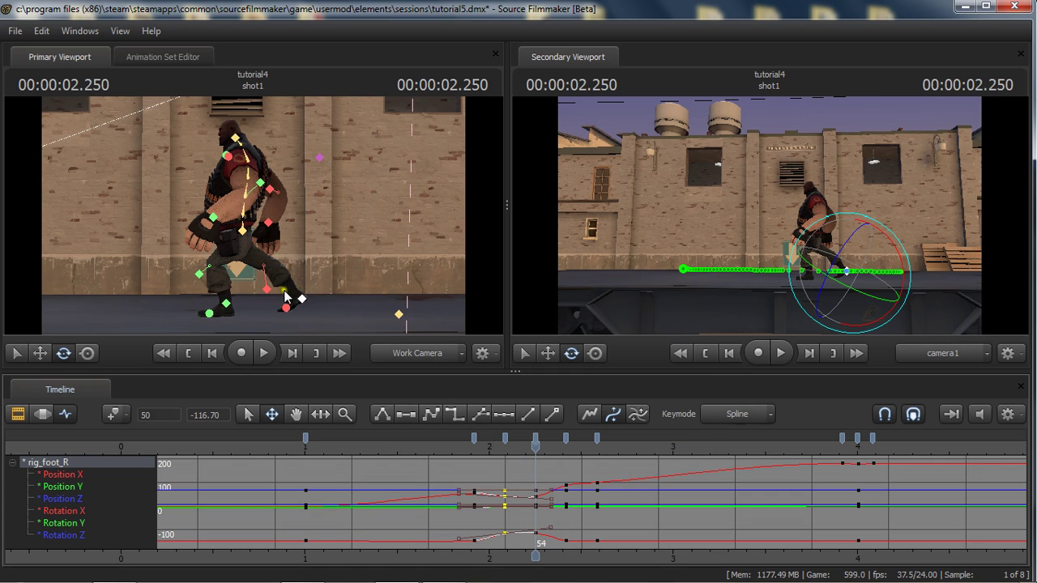
left_click(303, 301, "ctrl")
key("w")
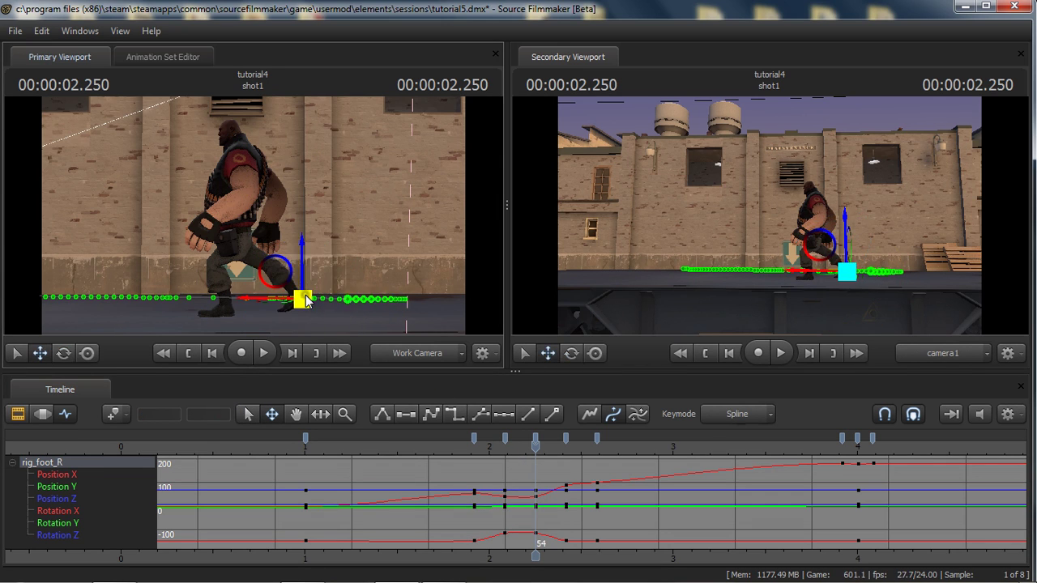
left_click_drag(277, 301, 252, 298)
mouse_move(280, 265)
left_mouse_down()
mouse_move(277, 258)
mouse_move(272, 269)
left_mouse_up()
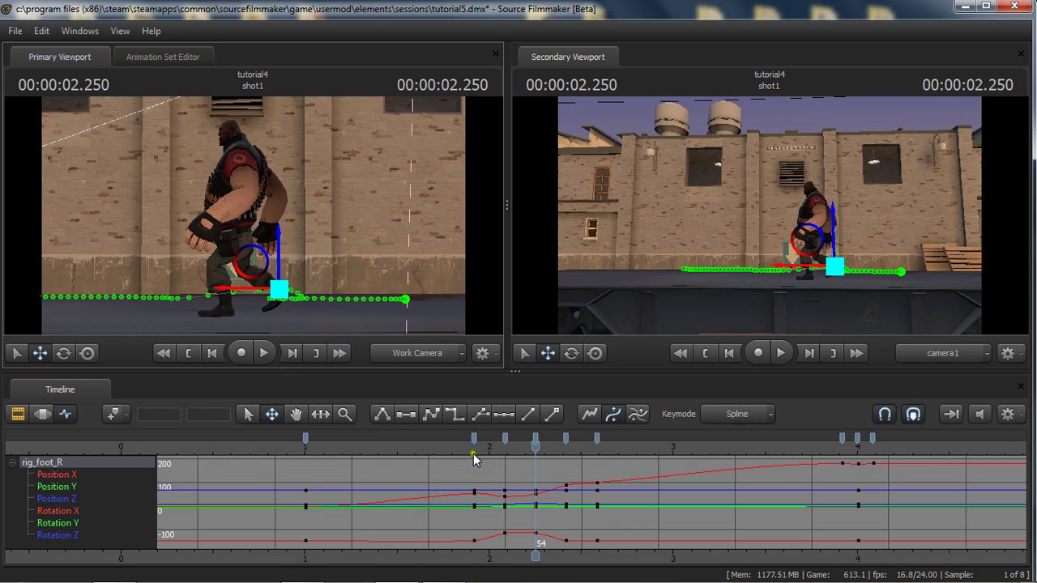
Step: Copy rig_foot_R's frame 54 keyframes to frame 58
key("Up")
key("Up")
key("Down")
key("Down")
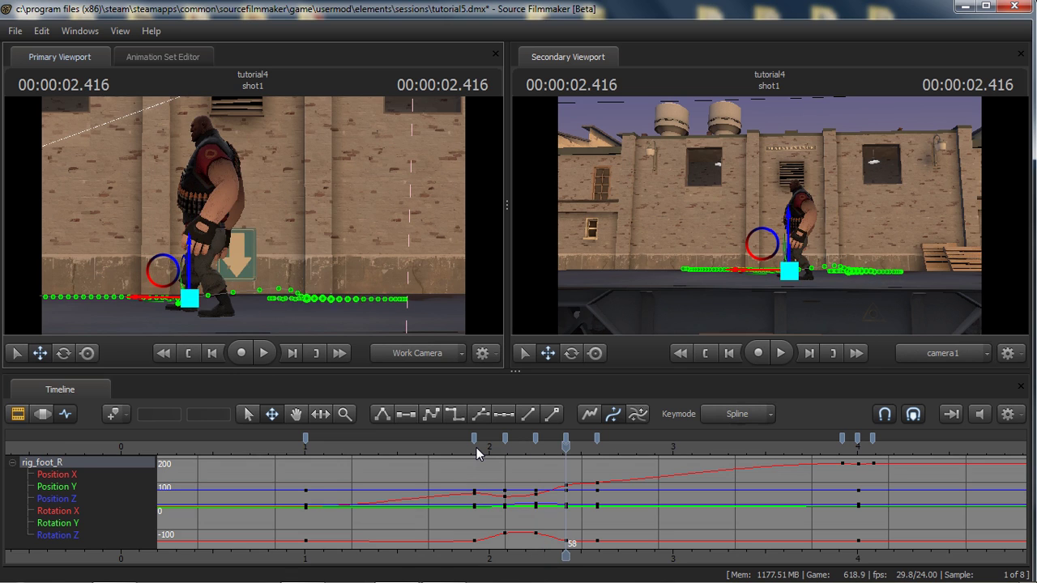
key("Up")
key("Down")
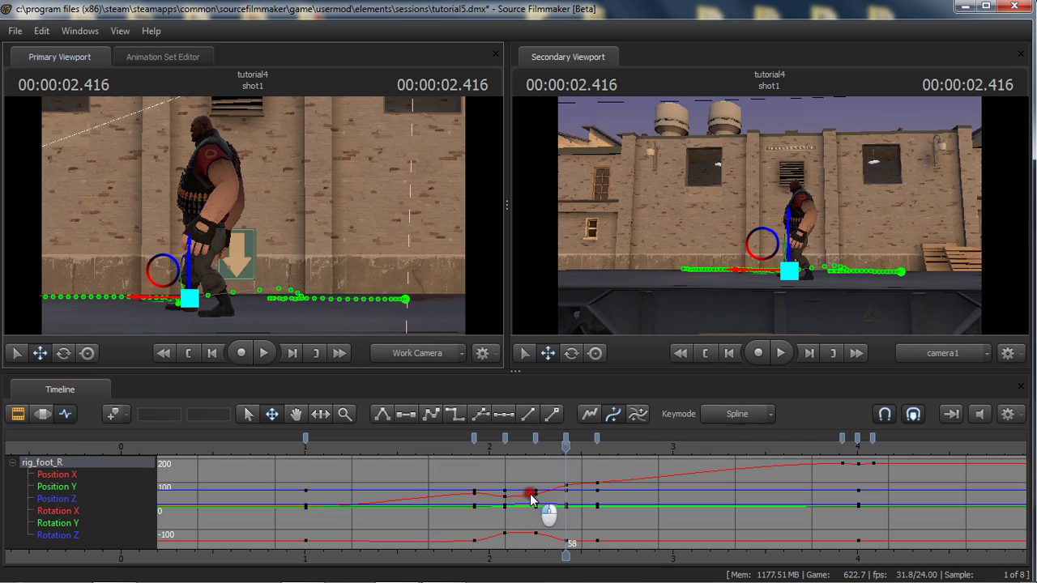
mouse_move(530, 494)
left_mouse_down()
mouse_move(547, 525)
mouse_move(542, 491)
mouse_move(533, 515)
left_mouse_up()
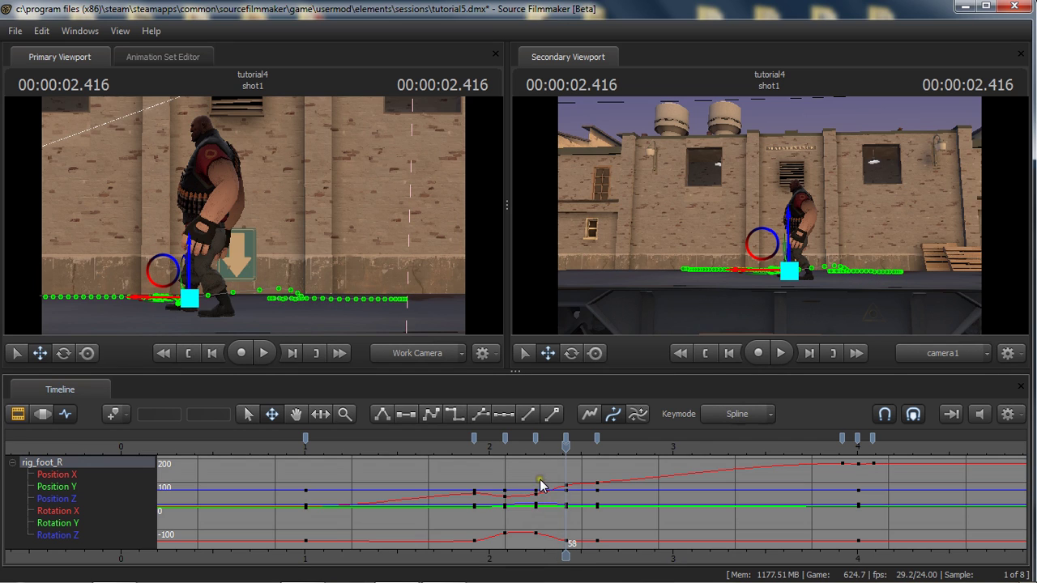
left_click_drag(540, 479, 551, 551)
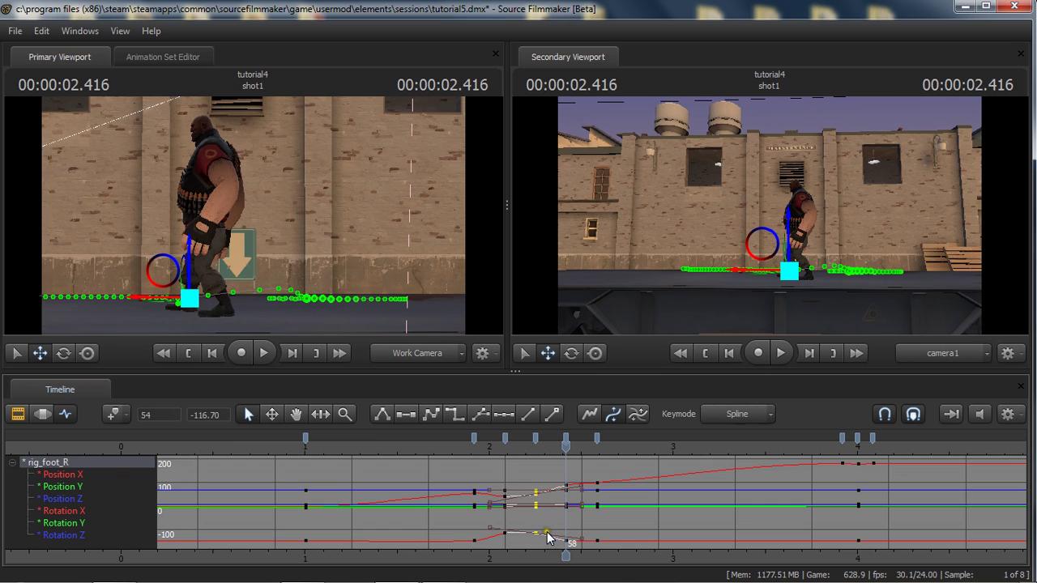
key("ctrl+v")
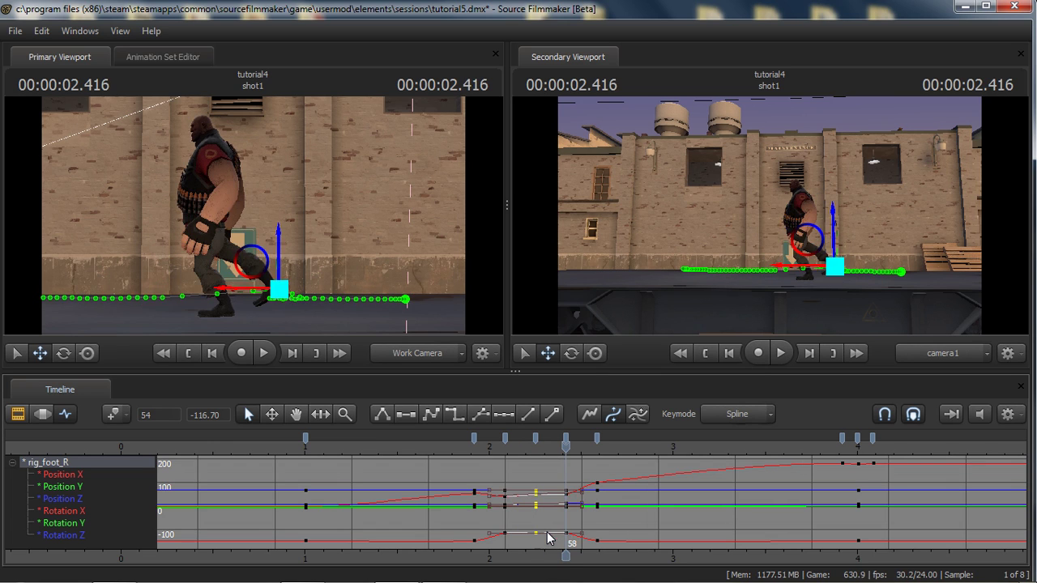
Step: Move rig_foot_R forward at frame 58 until it is beside the planted left foot, and raise it slightly
left_click_drag(238, 290, 199, 290)
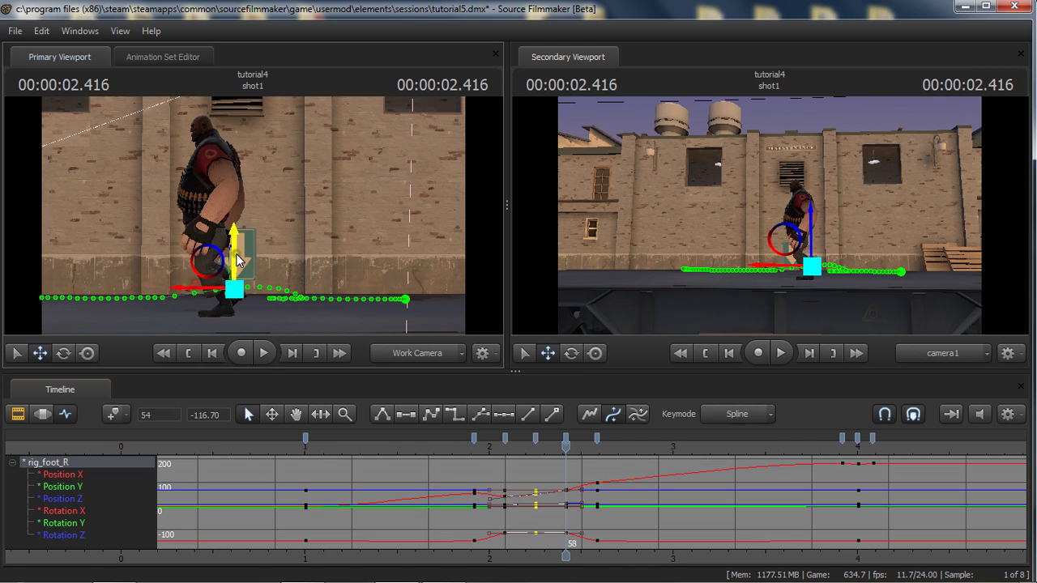
left_click_drag(238, 257, 268, 239)
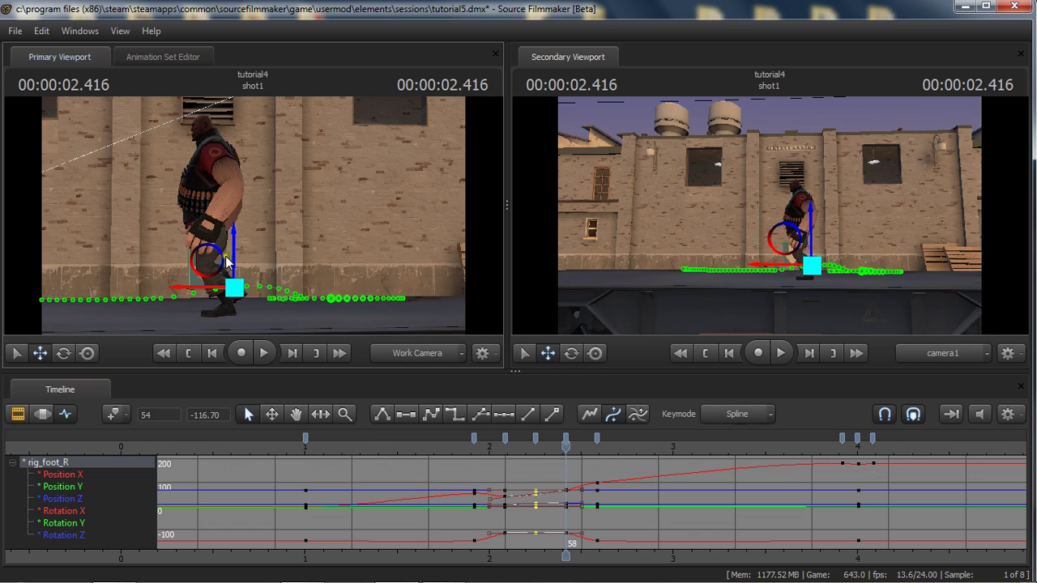
left_click_drag(251, 328, 248, 196, "alt")
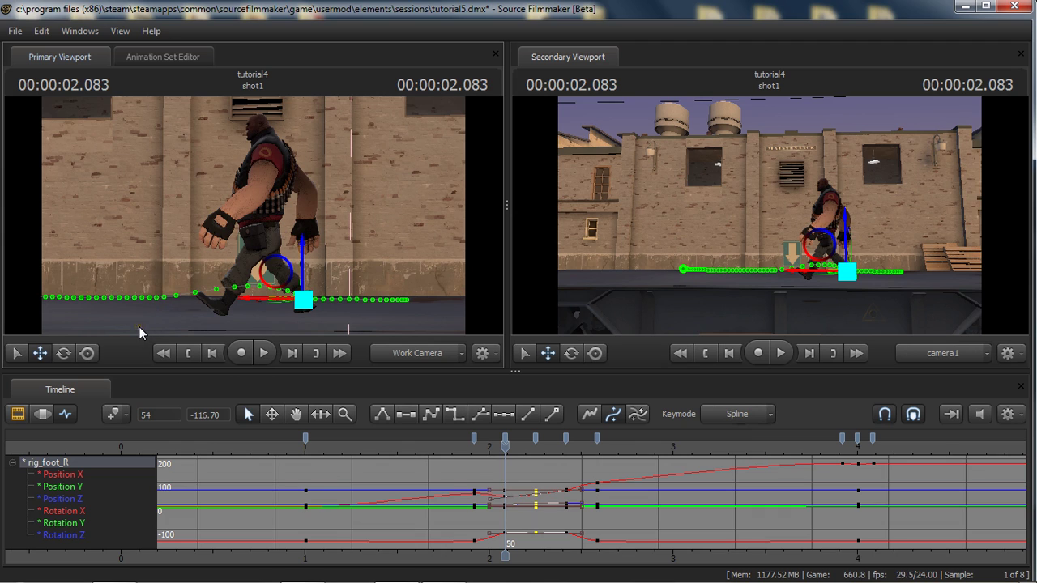
Step: Isolate rig_pelvis's Position X curve and delete its keyframe at frame 66
left_click(280, 254, "ctrl")
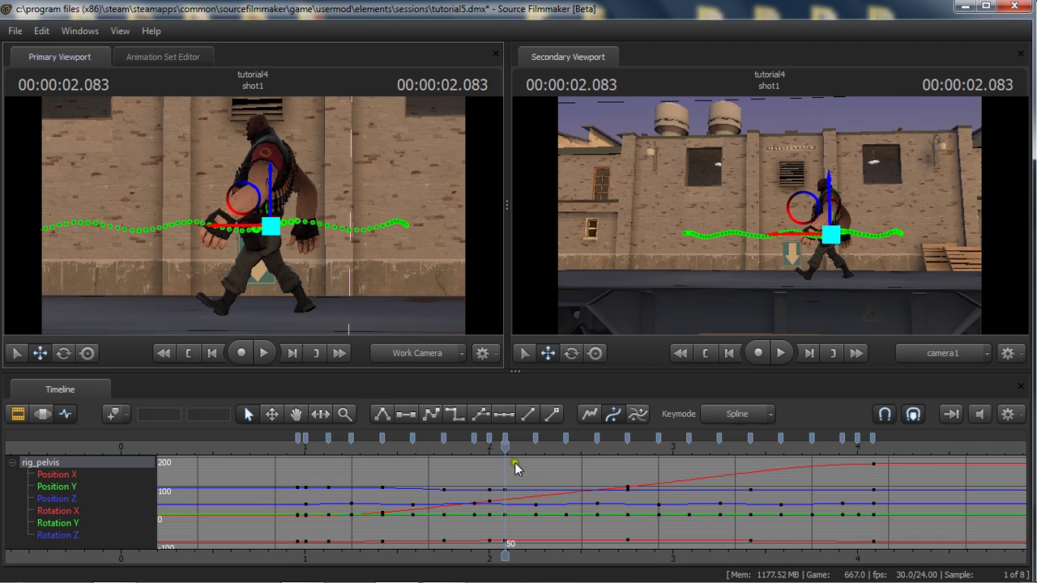
left_click(68, 477)
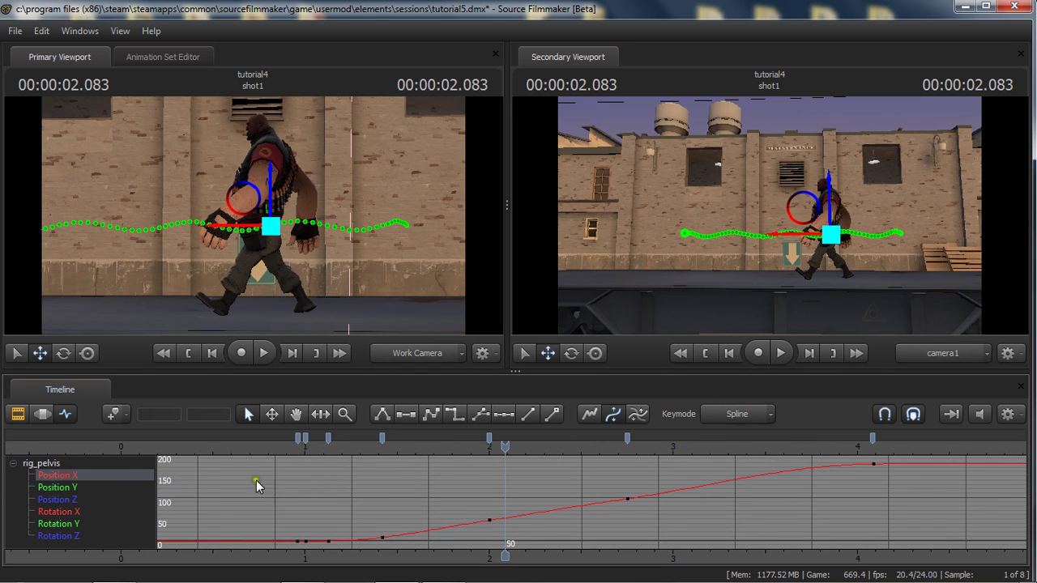
left_click_drag(615, 481, 502, 537)
left_click(512, 517)
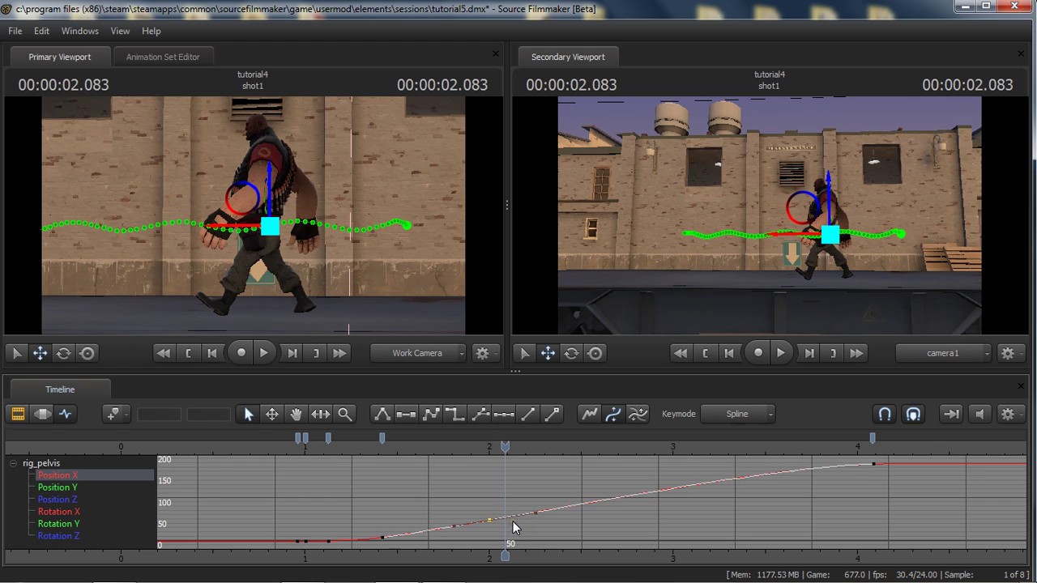
Step: Move rig_pelvis together with the hand controls slightly backward at frame 59, and reselect rig_pelvis alone
left_click(505, 447)
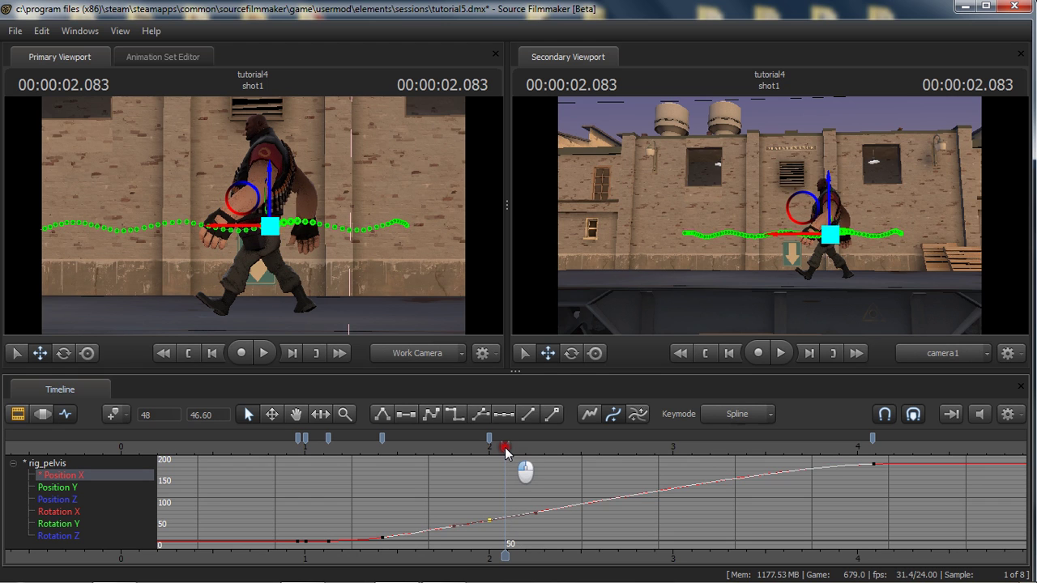
mouse_move(504, 447)
left_mouse_down()
mouse_move(496, 449)
mouse_move(574, 461)
left_mouse_up()
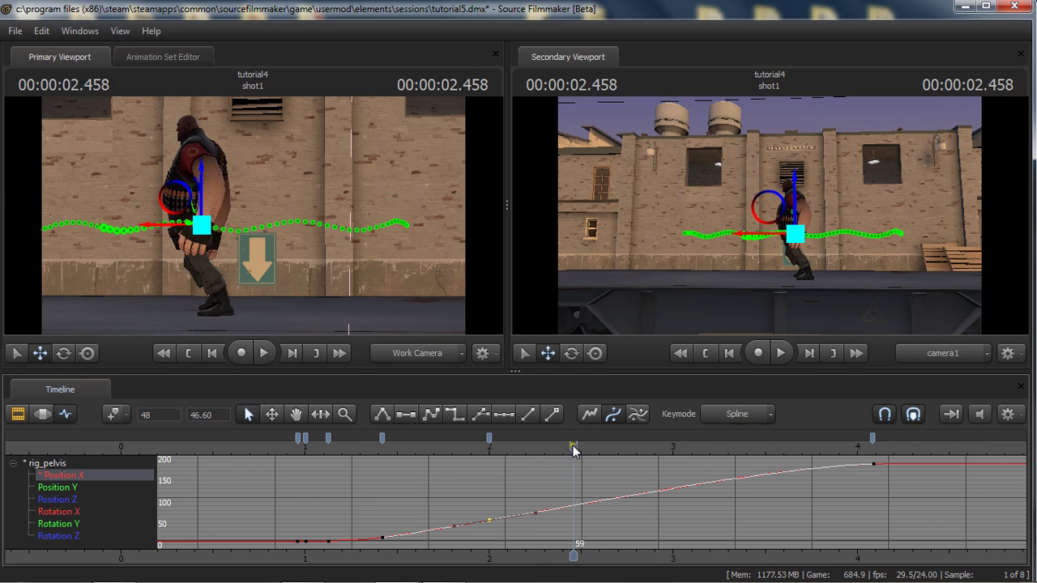
left_click_drag(172, 231, 182, 229)
key("ctrl+z")
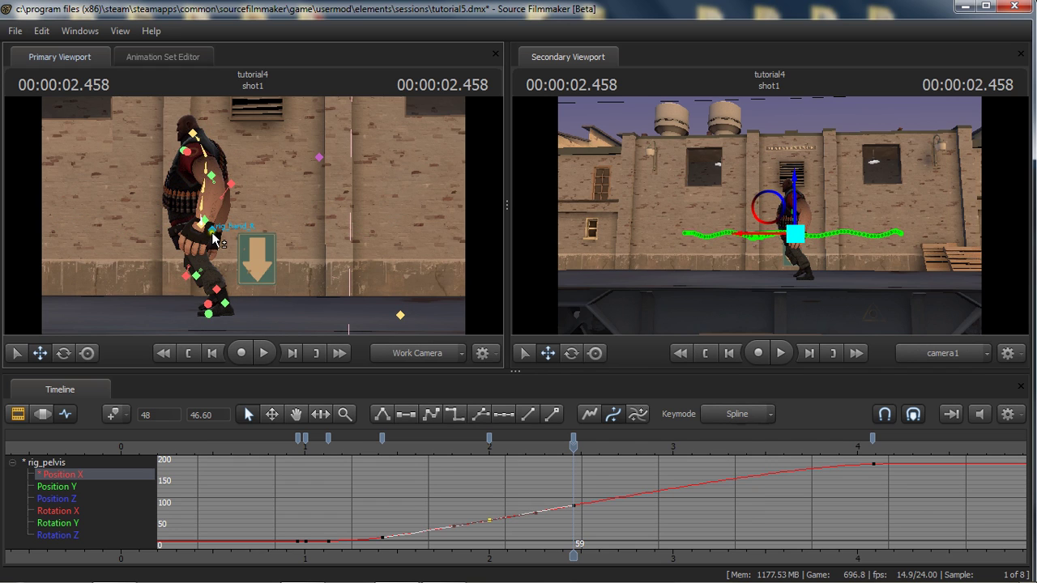
left_click(213, 226)
left_click(213, 227)
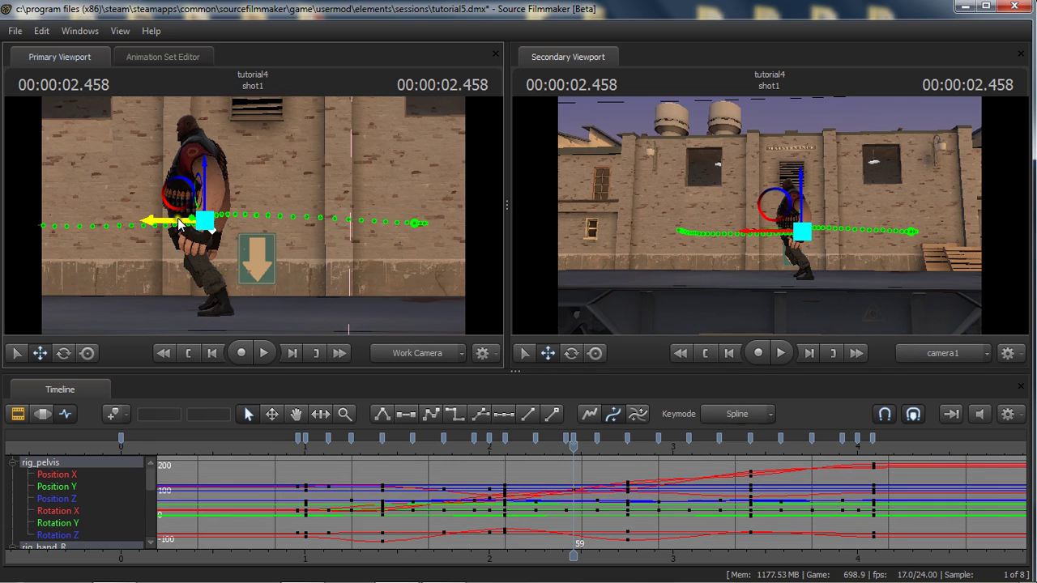
left_click_drag(175, 225, 177, 227)
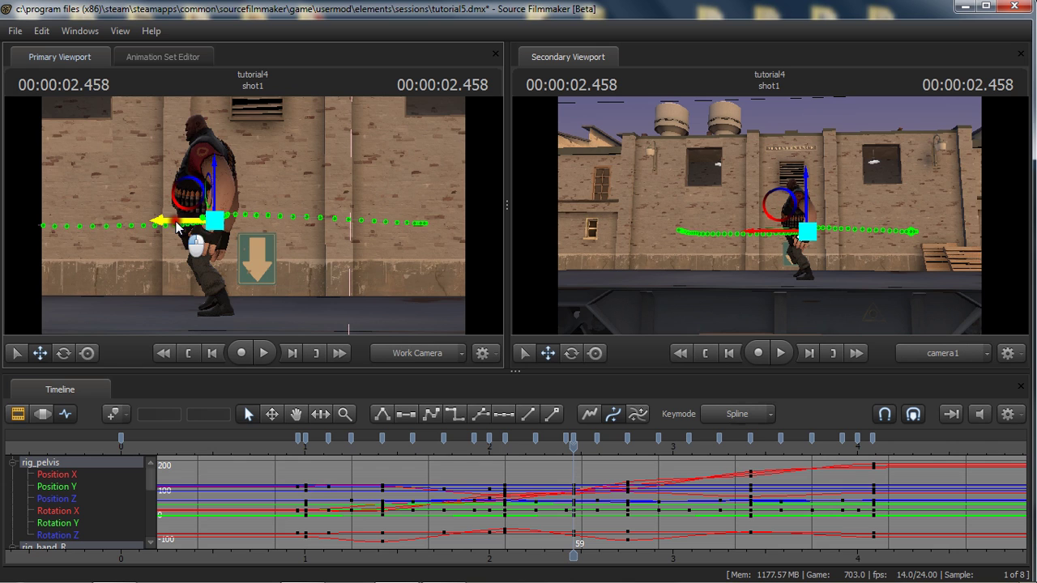
key("ctrl")
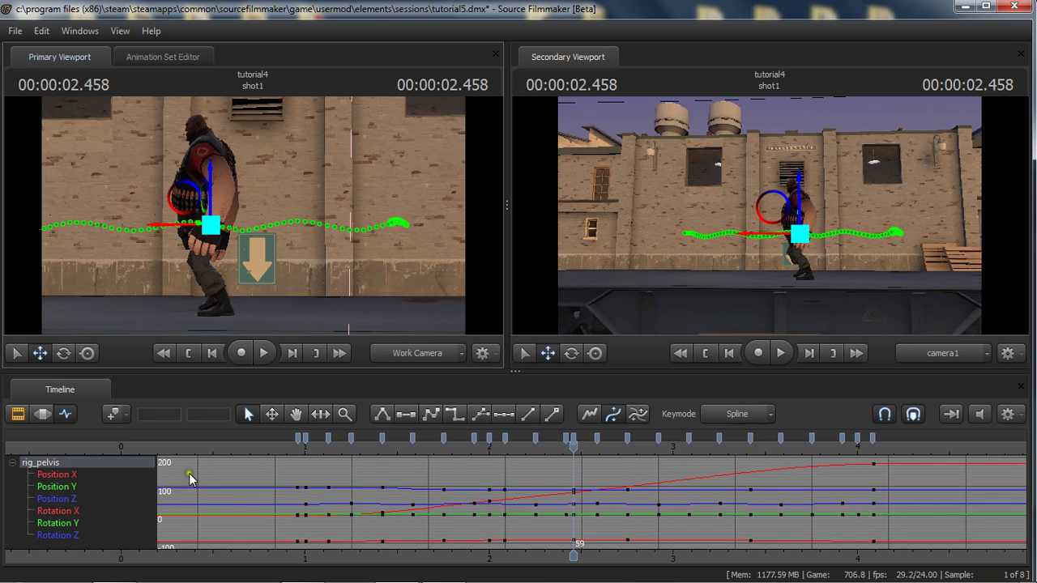
Step: Isolate rig_pelvis's Position X curve and lower its frame 98 keyframe to about 149
left_click(146, 476)
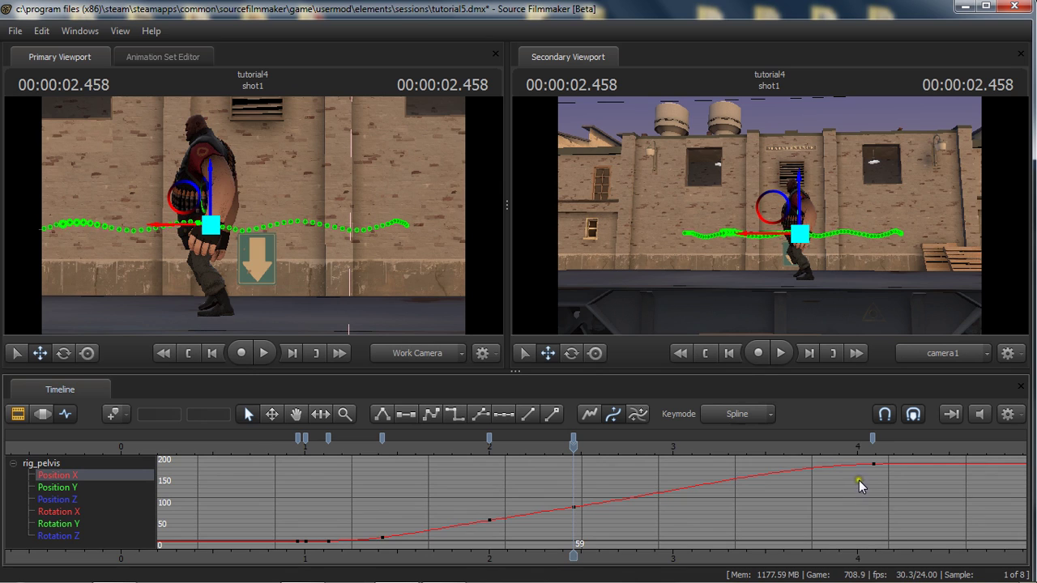
left_click_drag(875, 464, 885, 475)
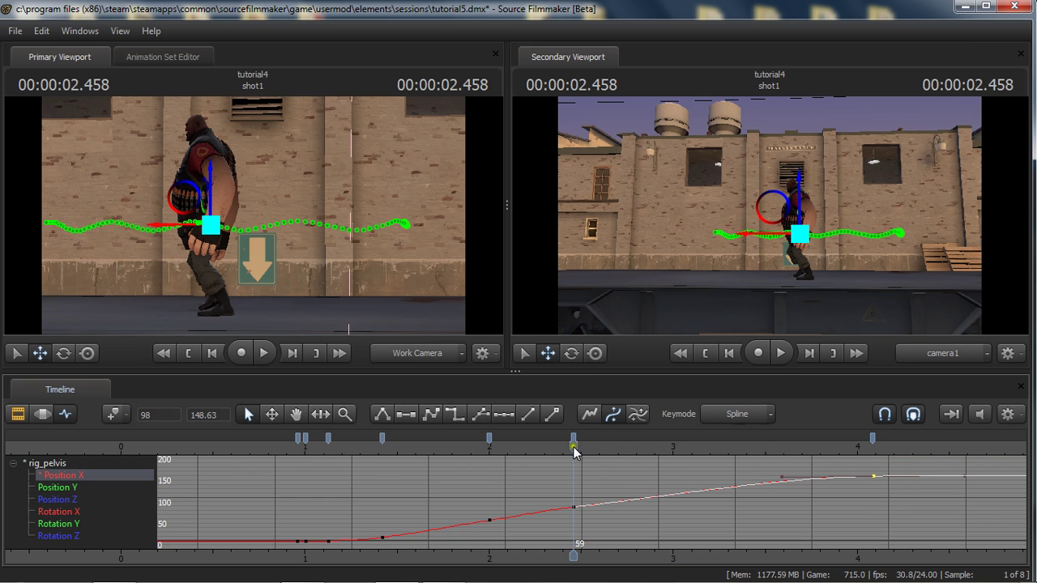
Step: Select rig_foot_R, and at frame 62 raise it slightly and move it backward
left_click_drag(573, 452, 542, 451)
left_click(271, 288)
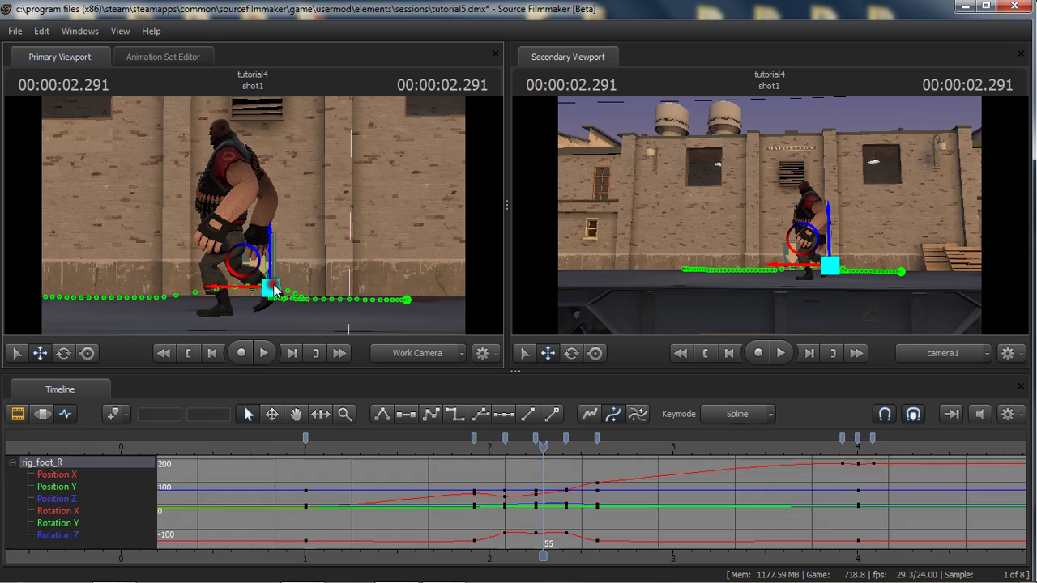
key("Up")
key("Up")
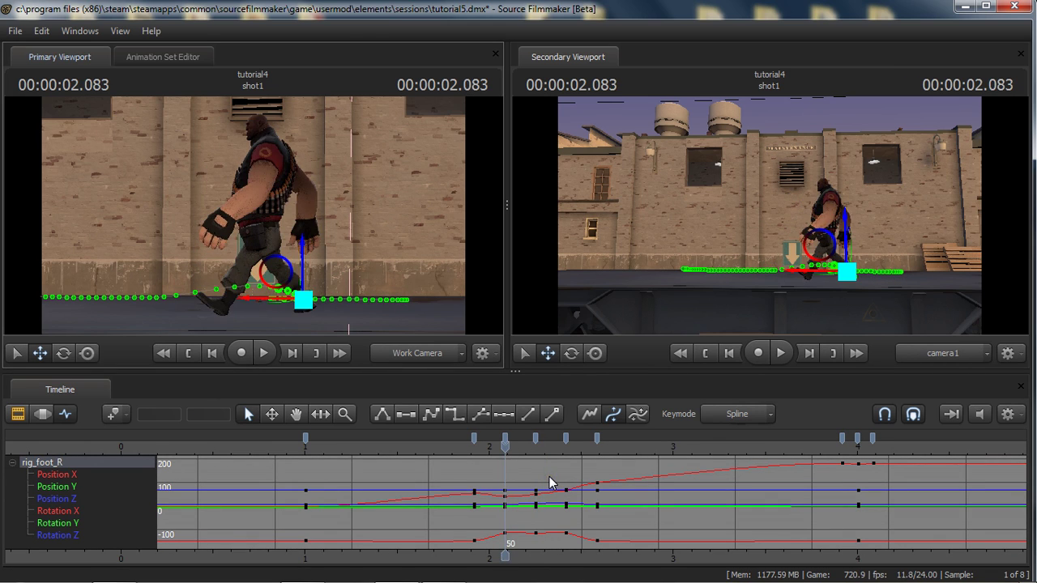
key("Down")
key("Down")
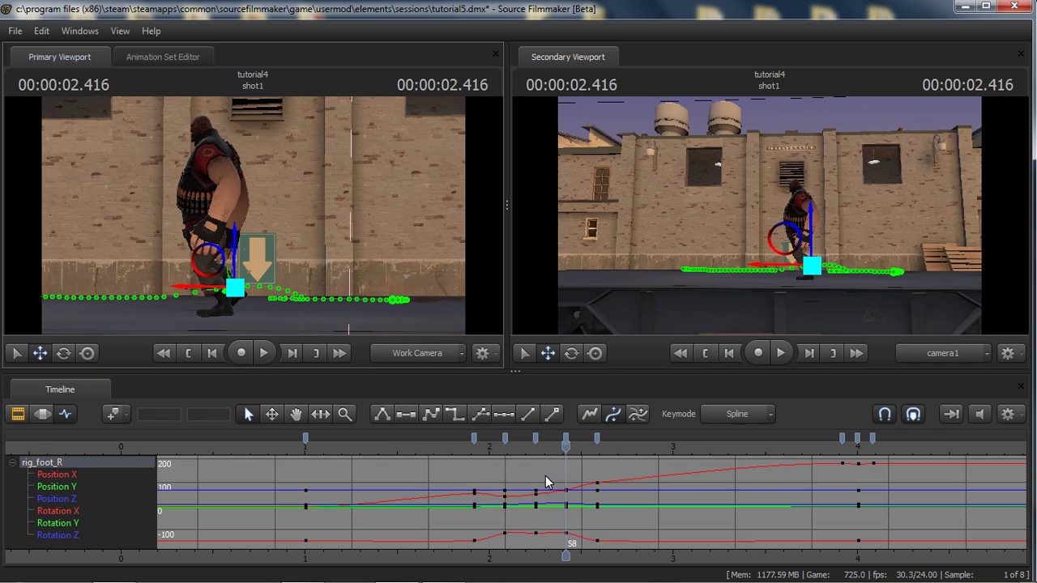
key("Down")
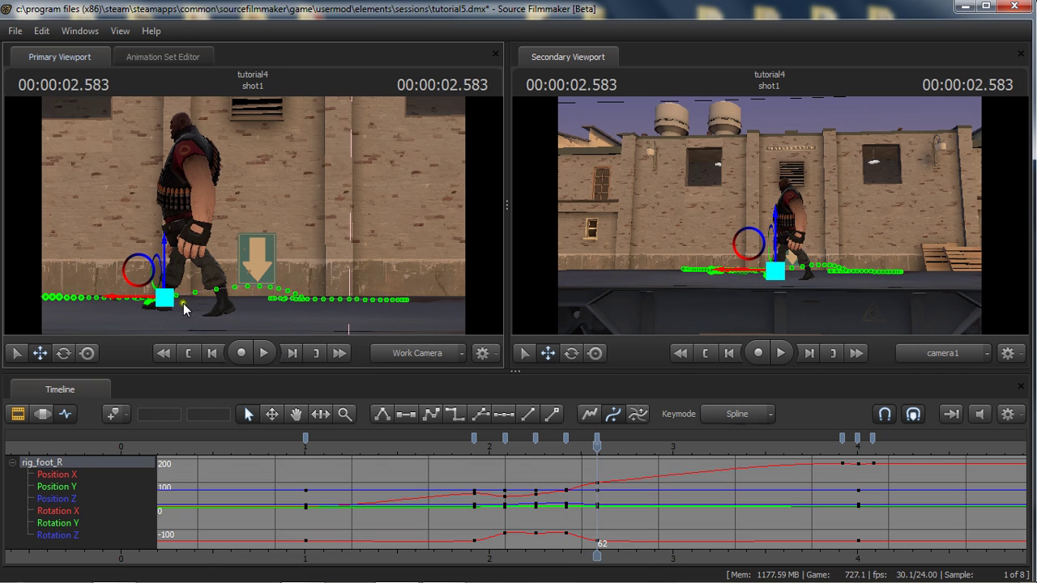
left_click_drag(169, 270, 167, 262)
left_click_drag(131, 294, 151, 299)
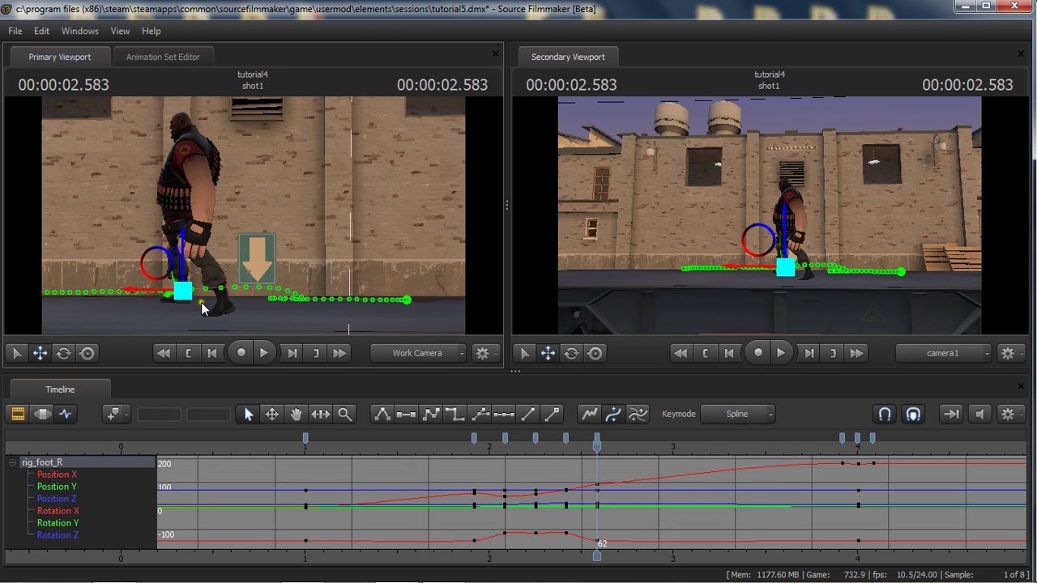
Step: Keyframe rig_foot_R at frame 66 and move it forward to extend the step
key("a")
left_click_drag(244, 266, 252, 215)
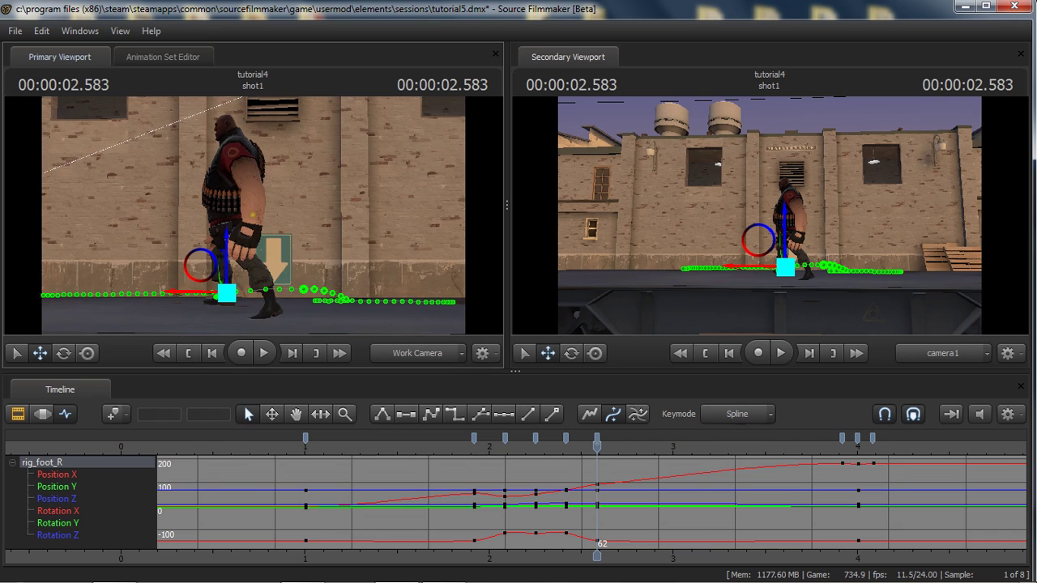
mouse_move(597, 446)
left_mouse_down()
mouse_move(534, 446)
mouse_move(612, 446)
mouse_move(597, 446)
left_mouse_up()
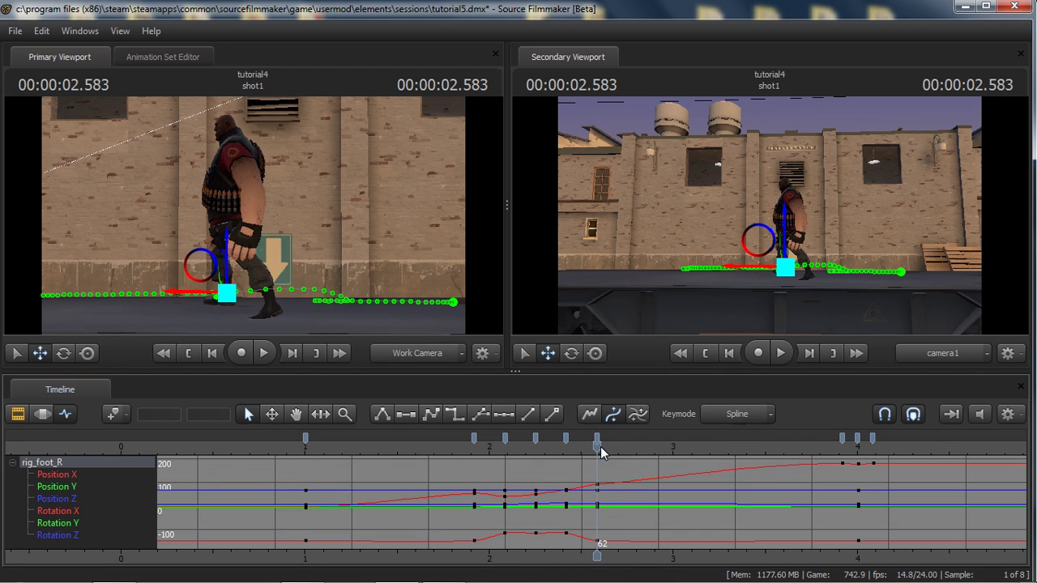
key("Right")
key("Right")
key("Right")
key("Right")
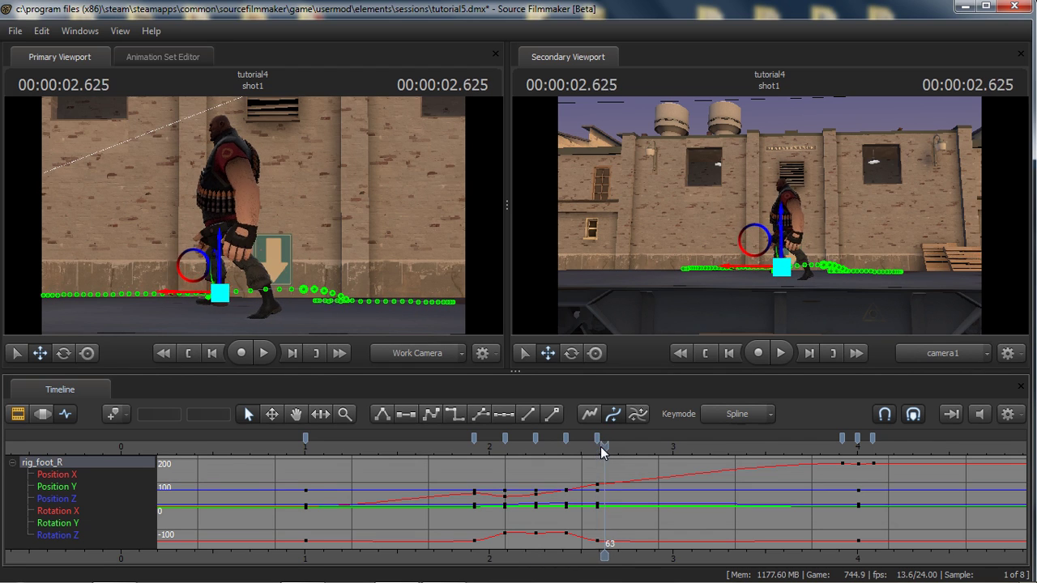
key("k")
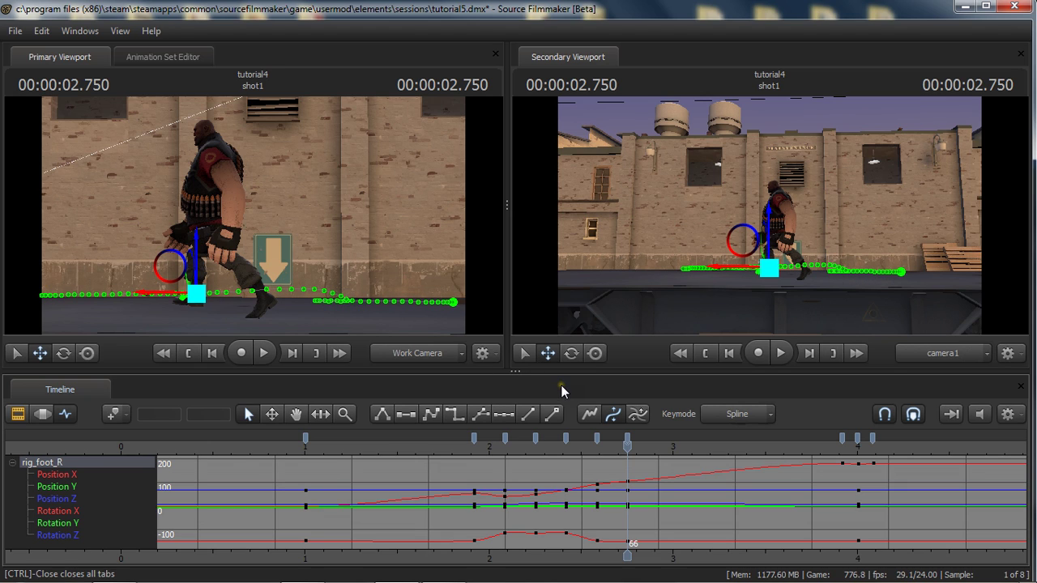
left_click_drag(194, 297, 159, 293)
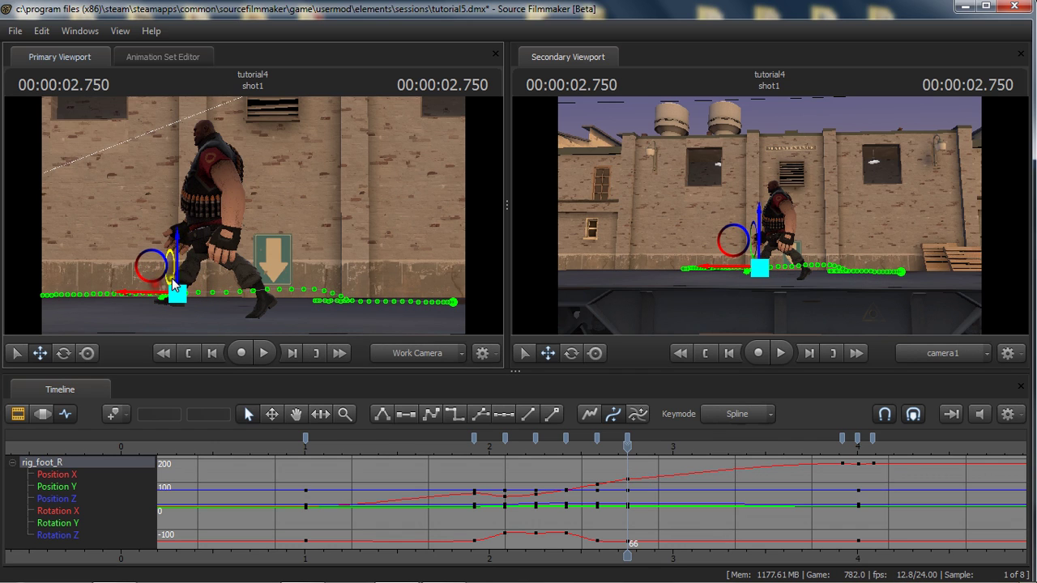
Step: Rotate rig_foot_R toes-up at frame 66 and lower its heel to the ground for the contact pose
left_click_drag(176, 243, 339, 324)
key("e")
key("w")
left_click_drag(376, 279, 279, 220, "alt")
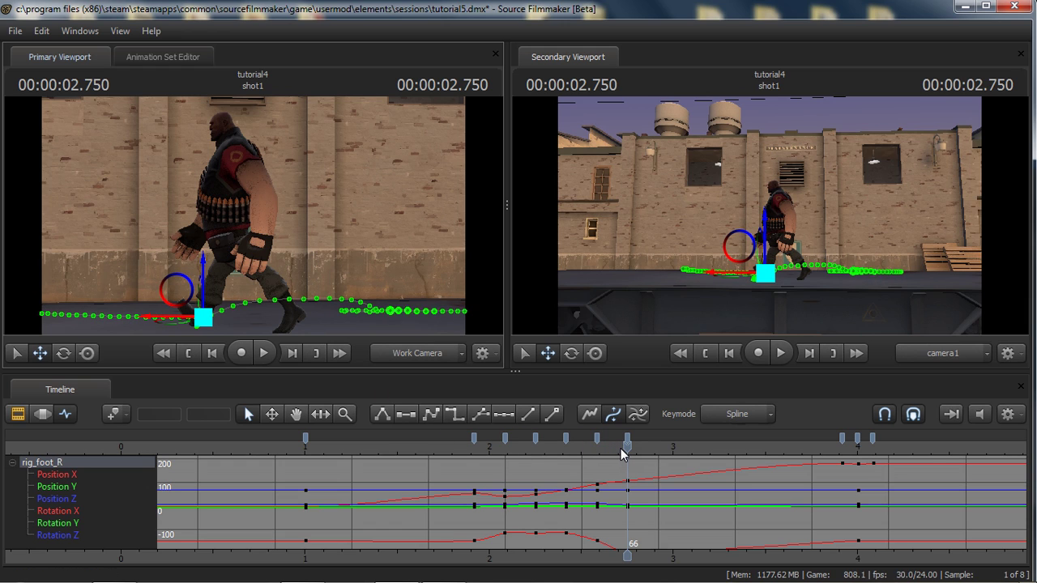
Step: Step back and forth through rig_foot_R's keyframes between frames 58 and 66 to review the stride
key("Up")
key("Down")
key("Down")
key("Down")
key("Down")
key("Down")
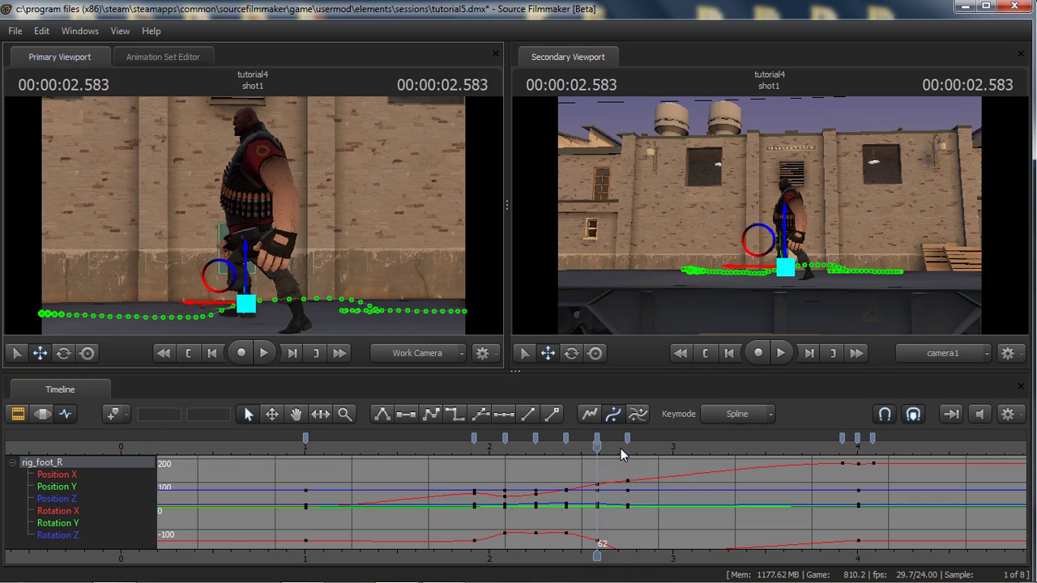
key("Up")
key("Up")
key("Up")
key("Up")
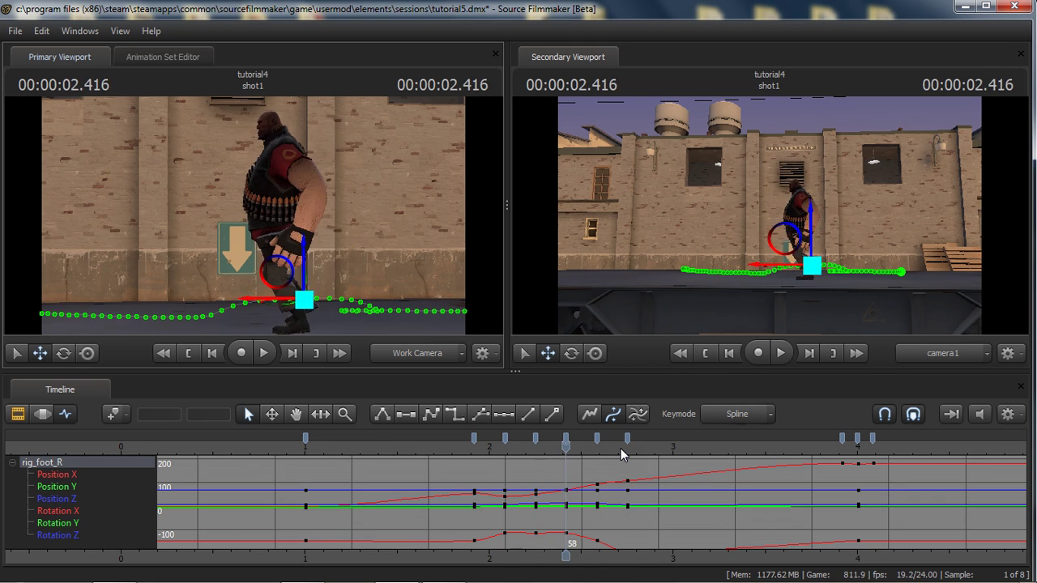
key("Down")
key("Down")
key("Down")
key("Down")
key("Down")
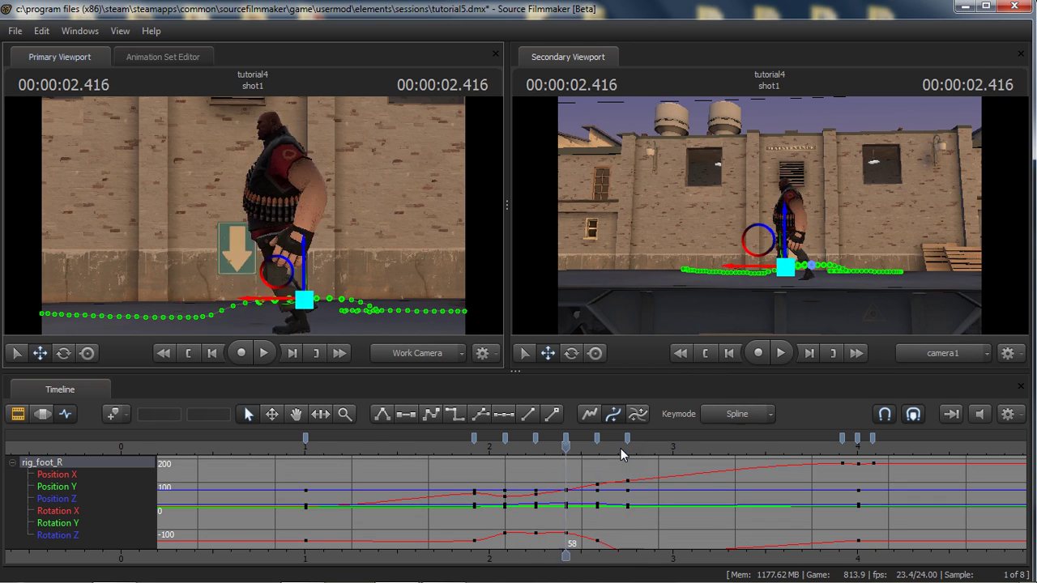
Step: Select both rig_foot_R and rig_foot_L and apply flat tangents to their keyframes from frame 50 to 66
key("ctrl")
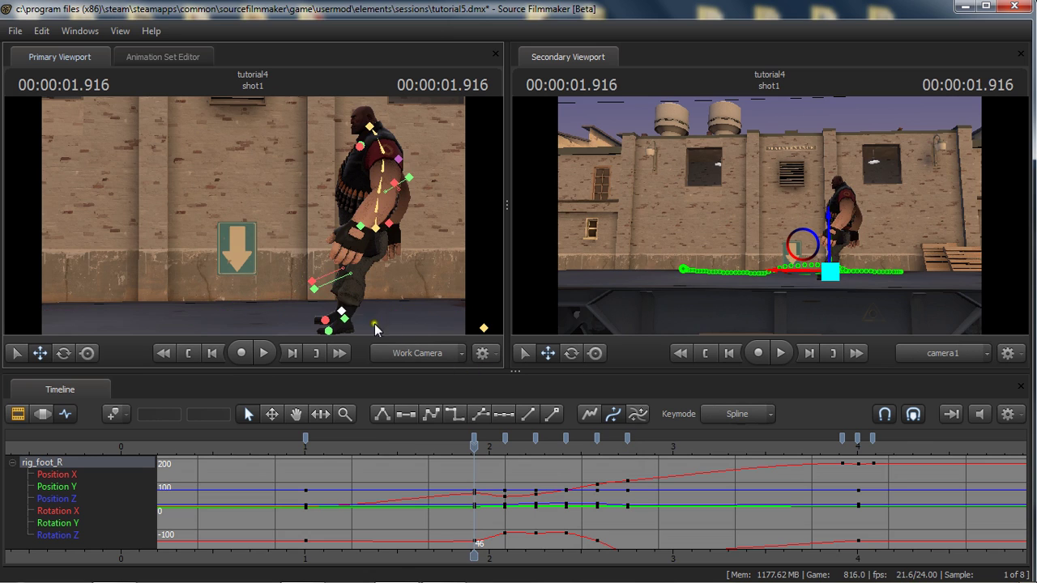
left_click(342, 316)
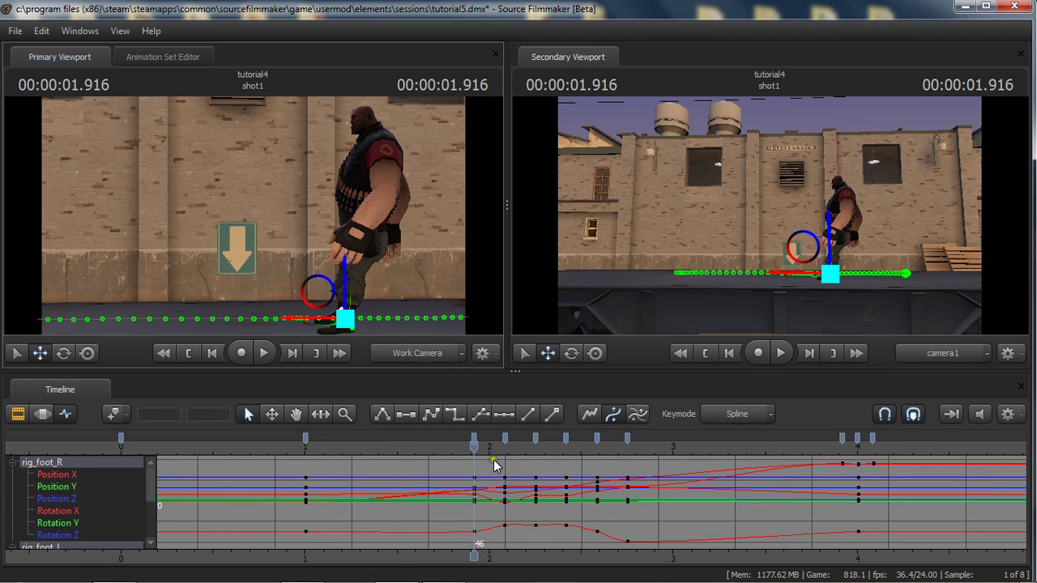
left_click_drag(455, 459, 500, 502)
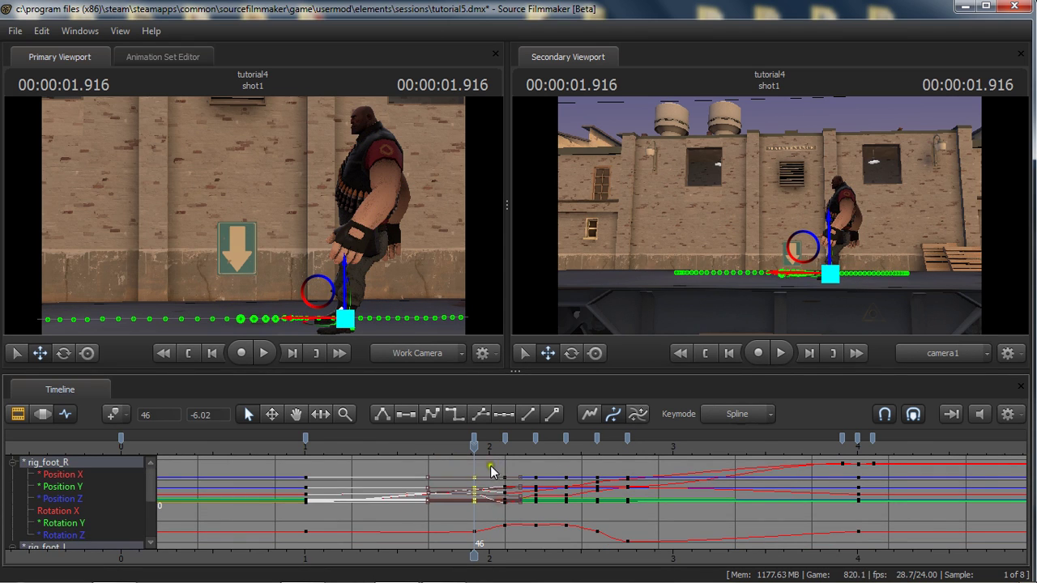
left_click_drag(489, 466, 518, 509)
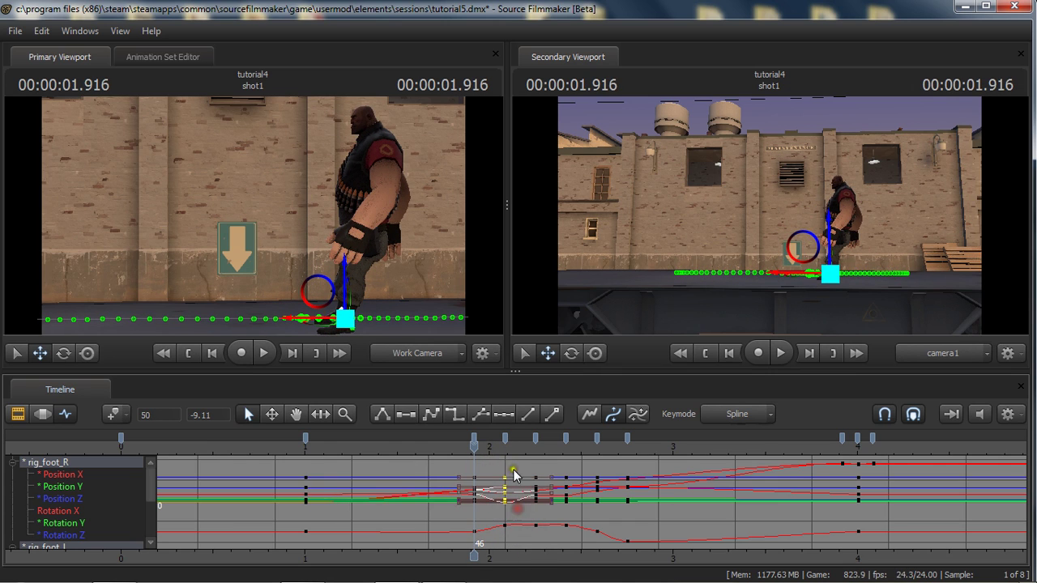
left_click(501, 448)
left_click_drag(503, 463, 649, 561)
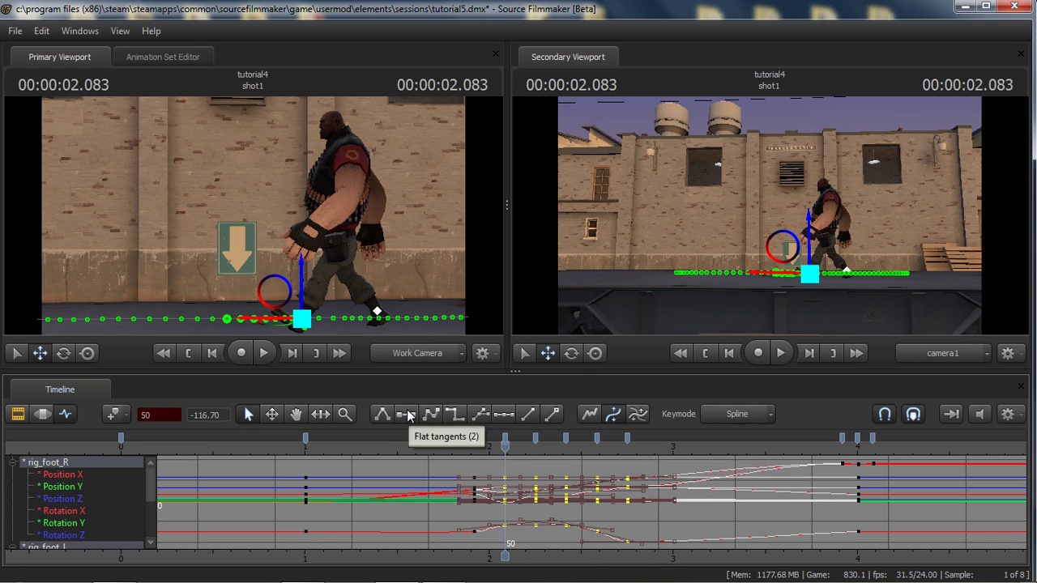
key("2")
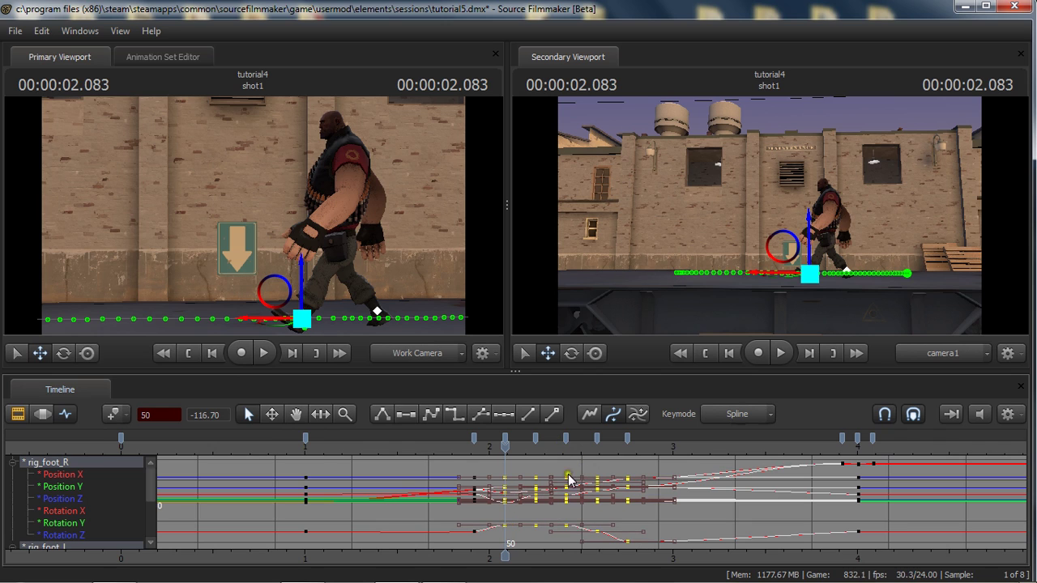
Step: Change rig_foot_R's Rotation X keyframe at frame 62 from flat to sloped tangents that follow its neighbouring keyframes
mouse_move(505, 446)
left_mouse_down()
mouse_move(490, 446)
mouse_move(511, 446)
left_mouse_up()
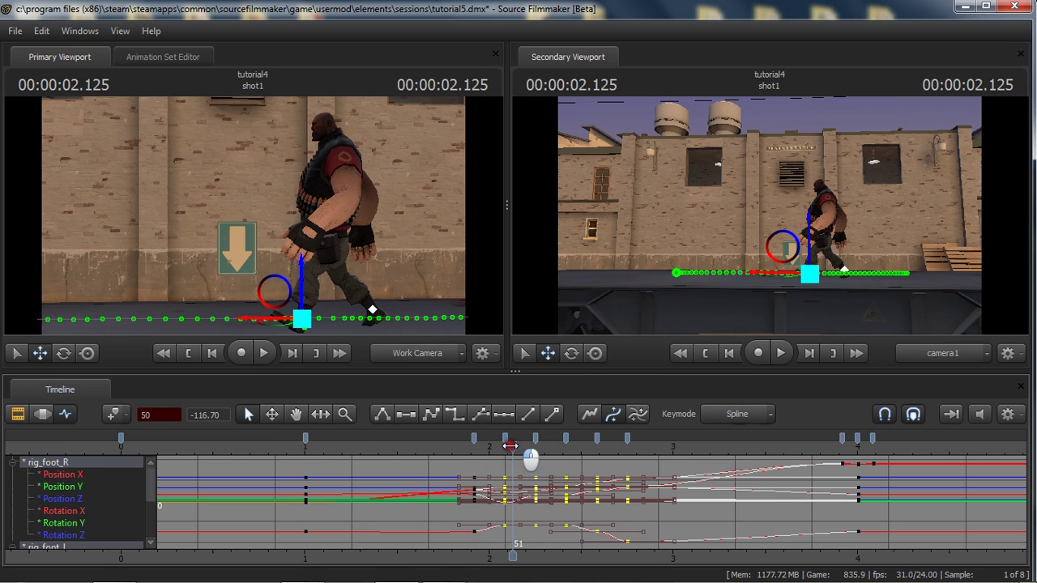
left_click(597, 533)
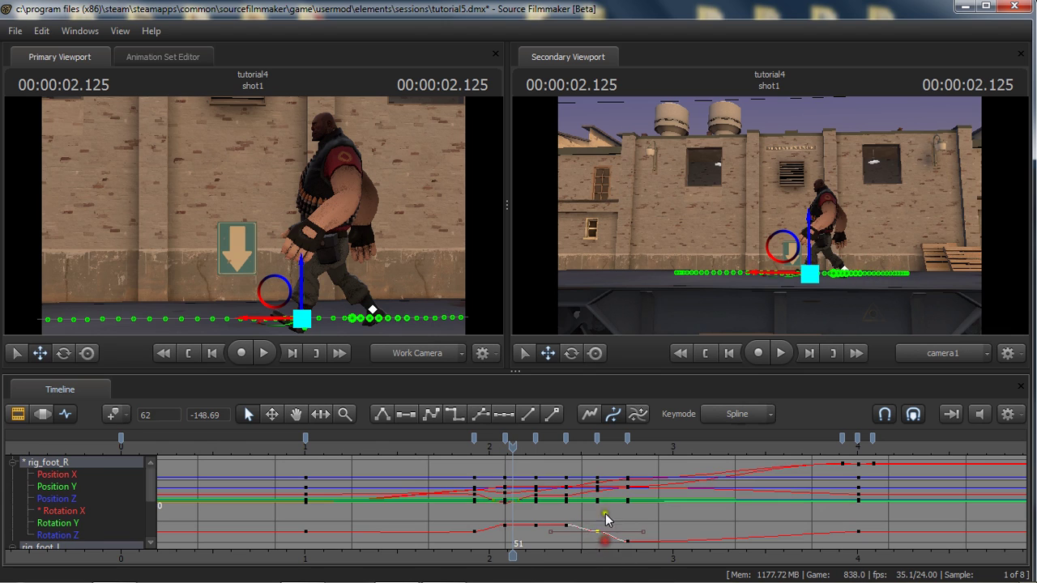
left_click(432, 415)
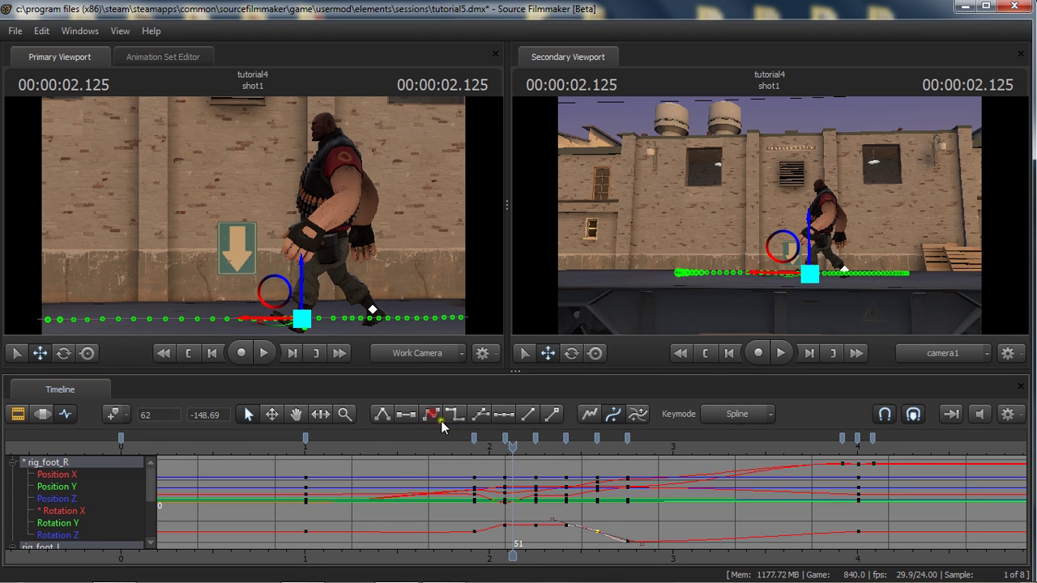
Step: Scrub, play and step through the keyframes between frames 50 and 66 to examine the walk poses
left_click_drag(500, 447, 625, 450)
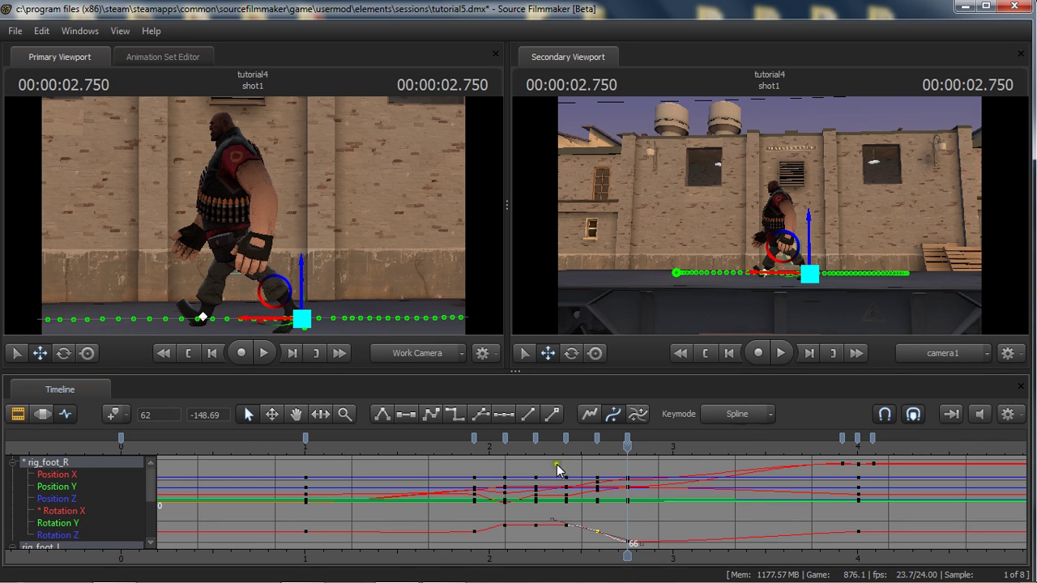
left_click_drag(571, 454, 503, 451)
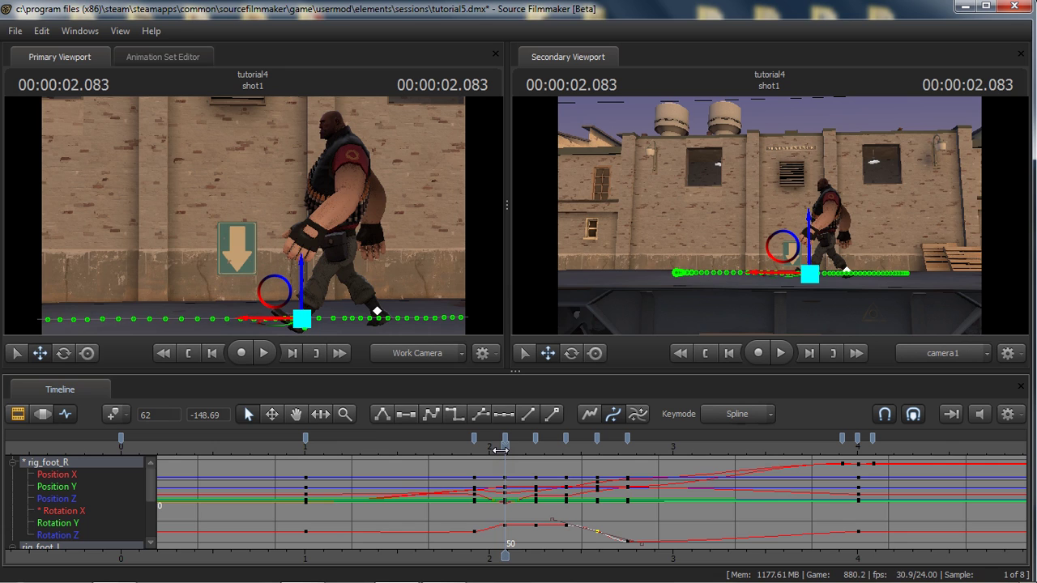
key("space")
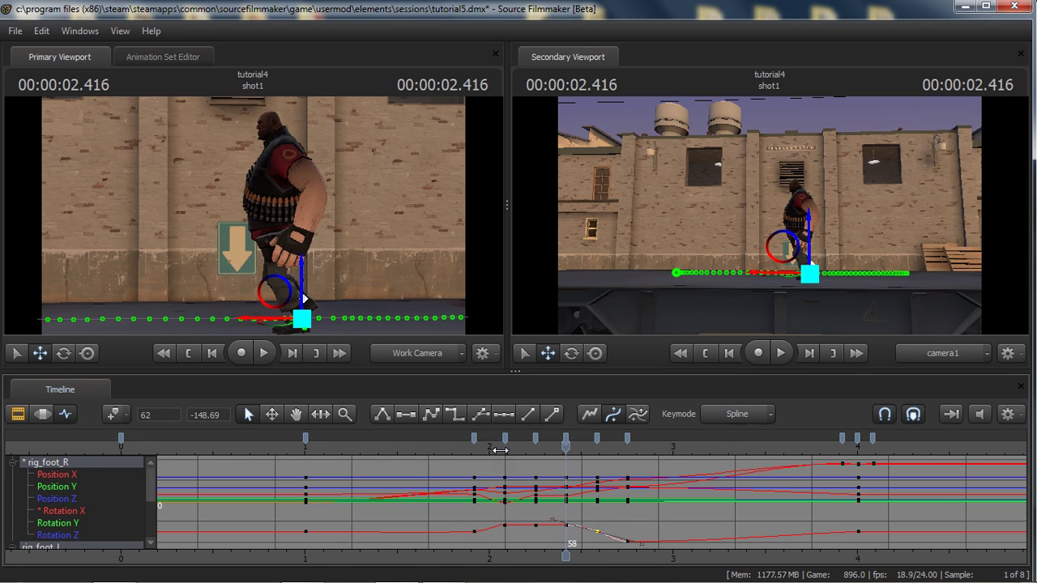
left_click_drag(528, 454, 502, 448)
key("Down")
key("Up")
key("Up")
key("Up")
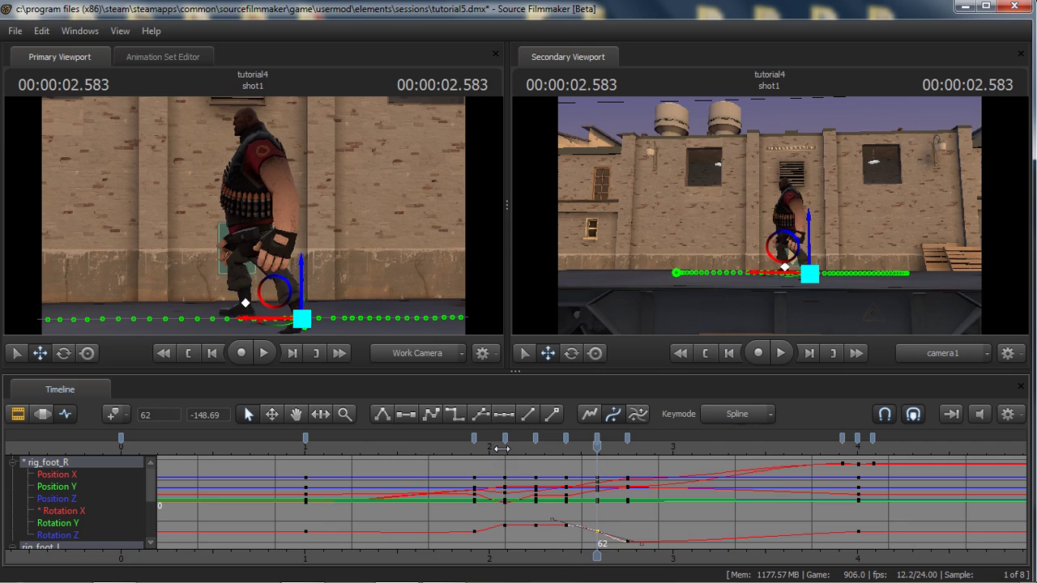
key("Right")
key("Right")
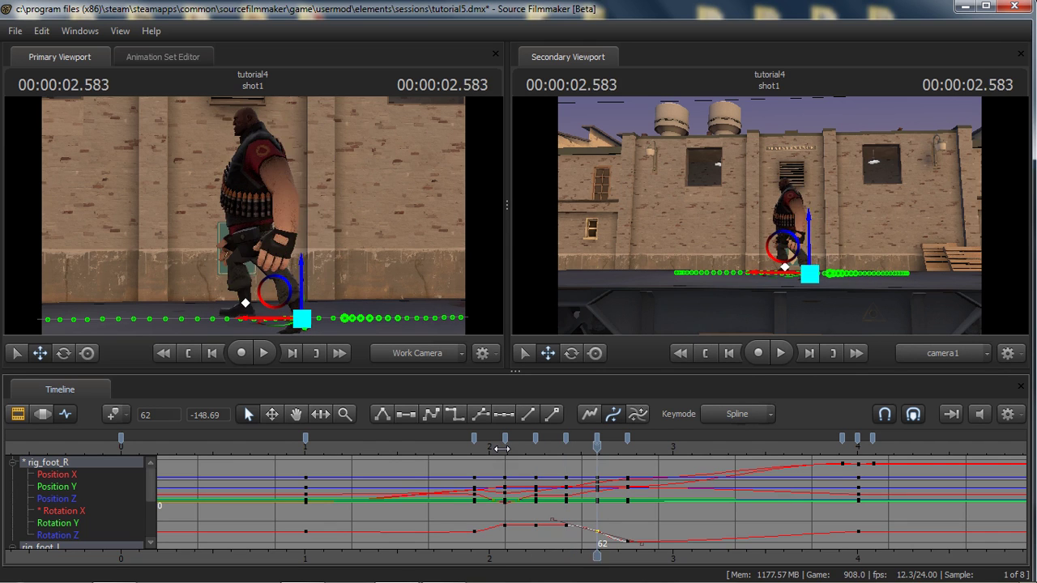
key("Left")
key("Left")
key("Left")
key("Right")
key("Right")
key("Right")
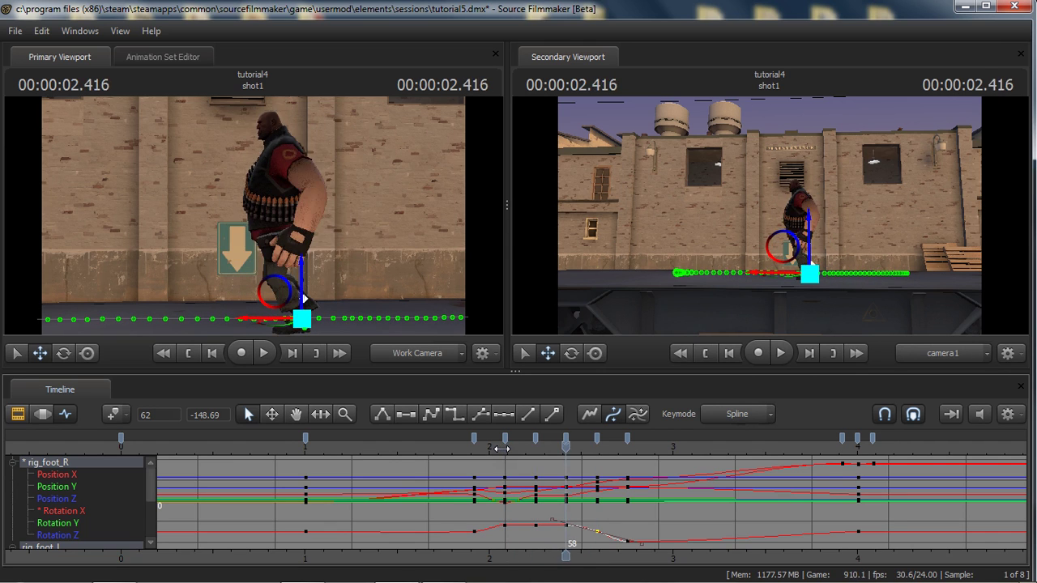
key("Left")
key("Left")
key("Left")
key("Right")
key("Right")
key("Left")
key("Left")
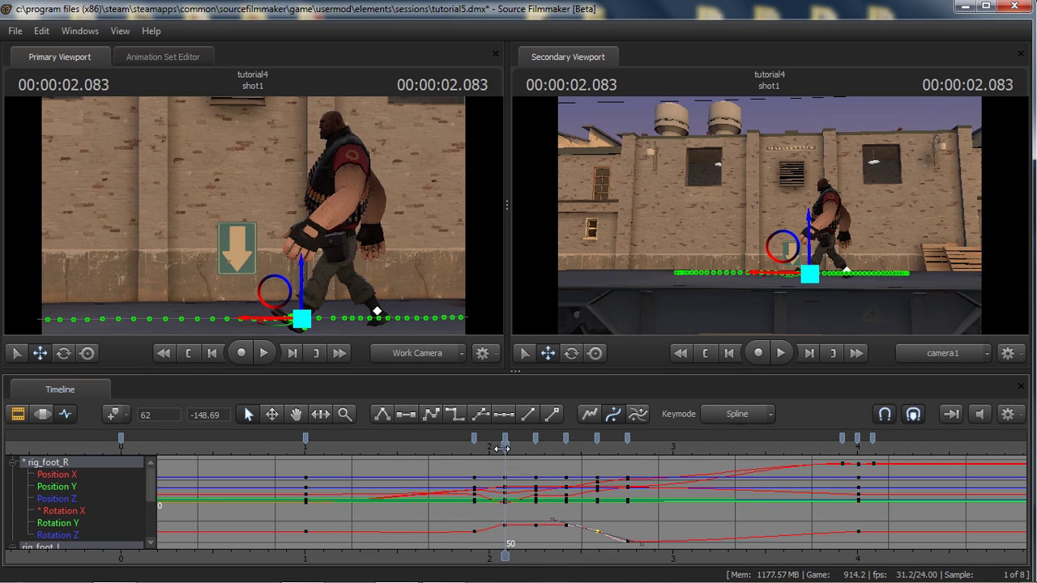
key("Right")
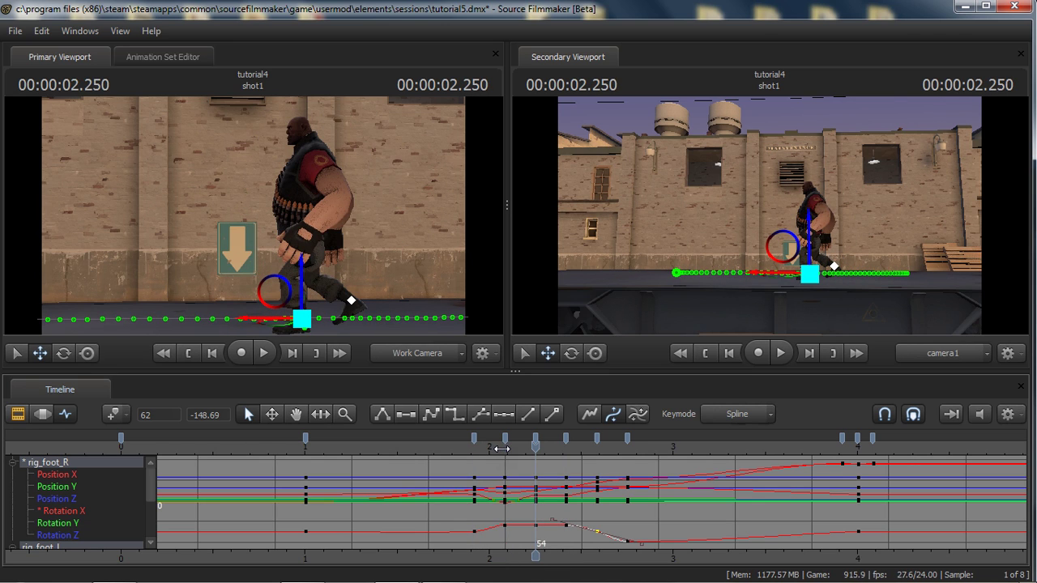
Step: Select the spine controls from rig_spine_0 upward together with rig_foot_L, and key the spine at frames 50, 54, 58, 62 and 66
key("ctrl")
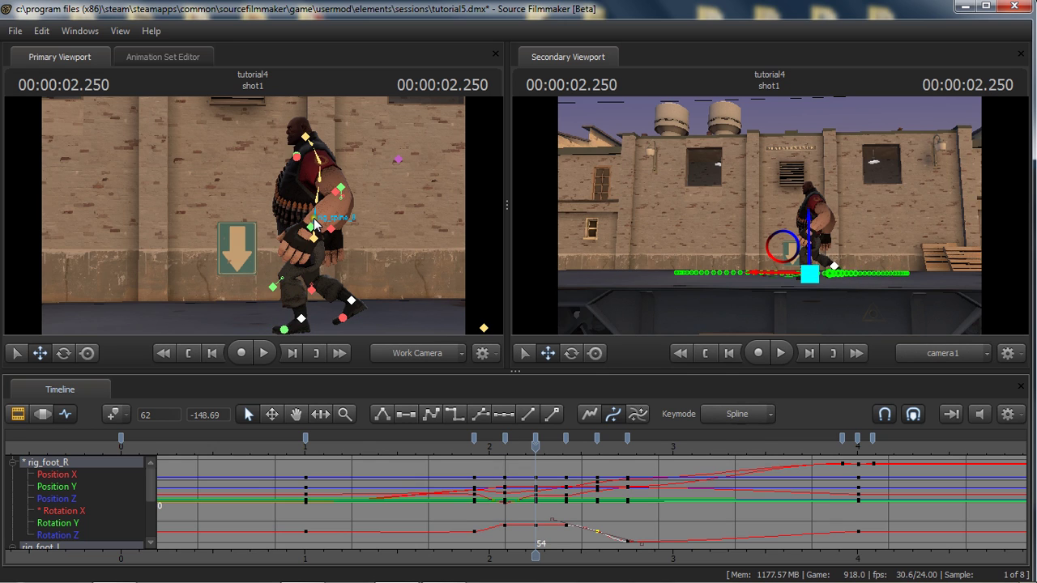
left_click(315, 223)
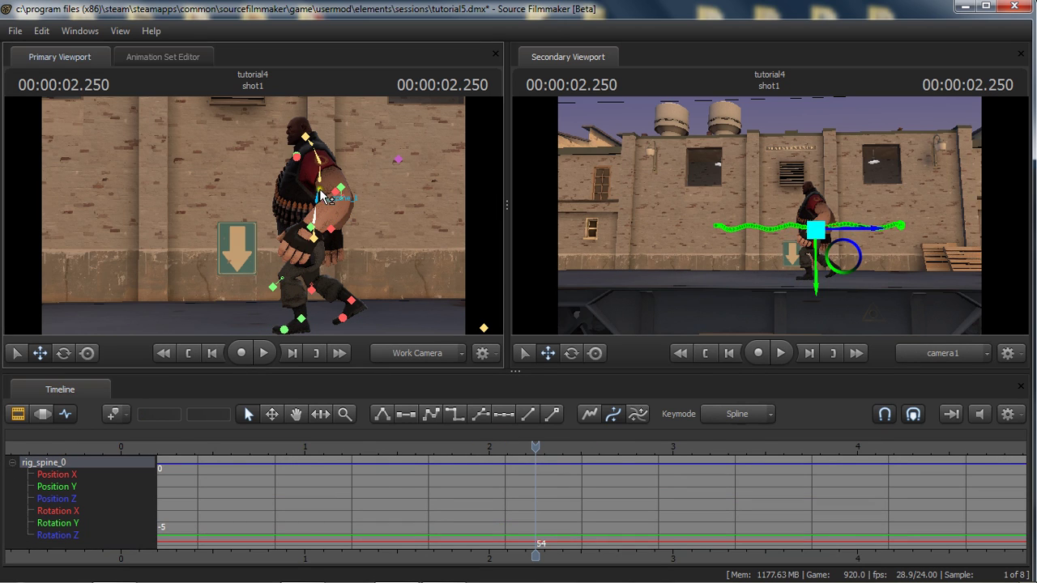
left_click(320, 190, "ctrl+shift")
left_click(318, 170, "ctrl+shift")
left_click(317, 154, "ctrl+shift")
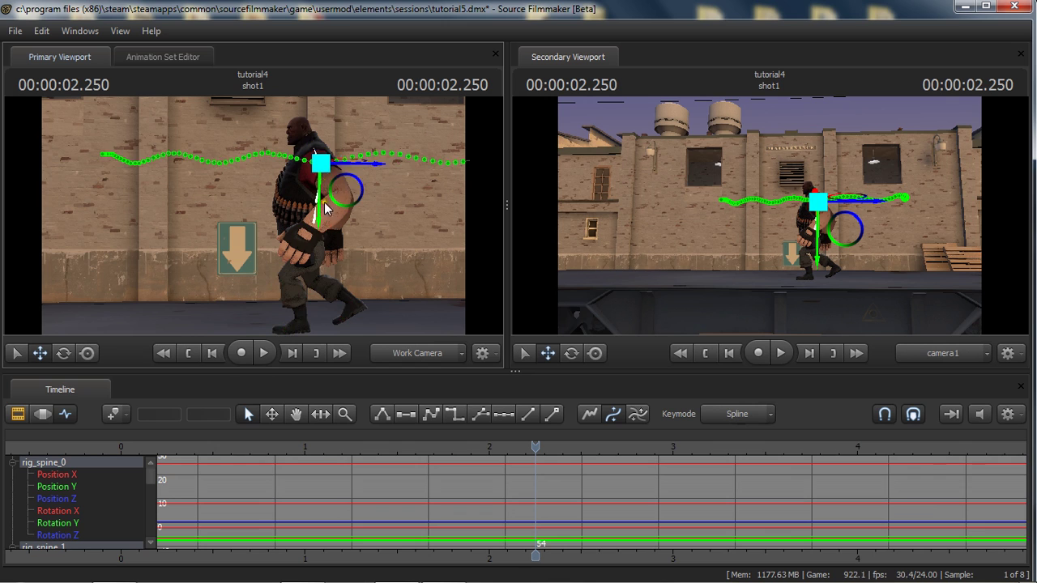
left_click(304, 320)
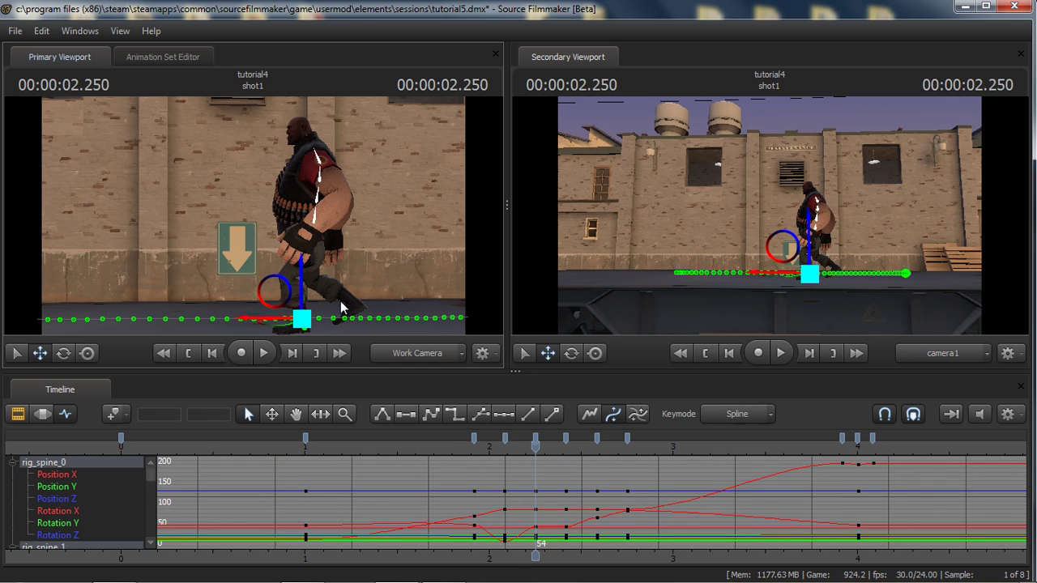
key("Up")
key("Down")
key("Down")
key("Down")
key("Down")
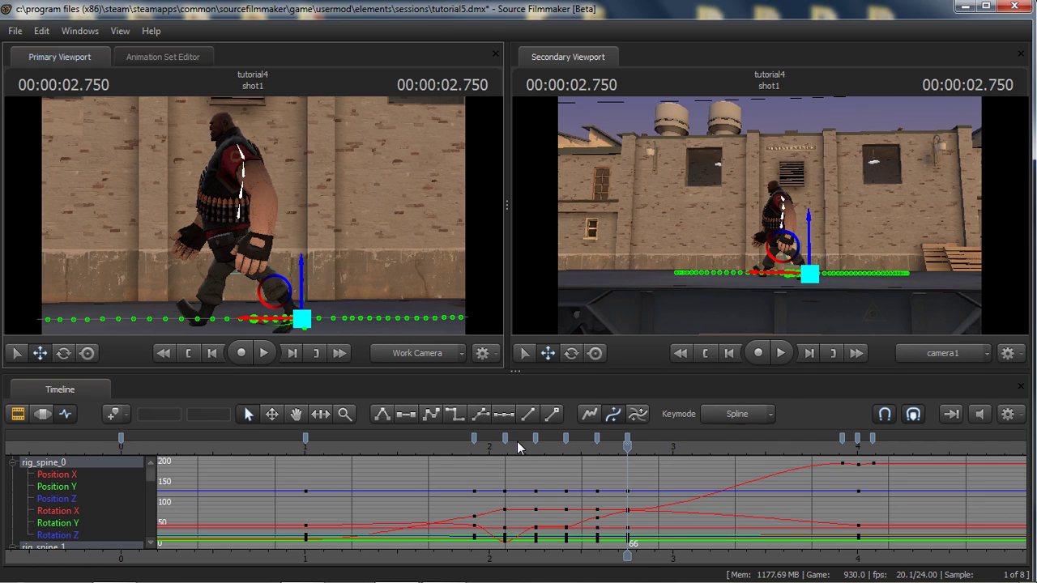
left_click(302, 317, "ctrl")
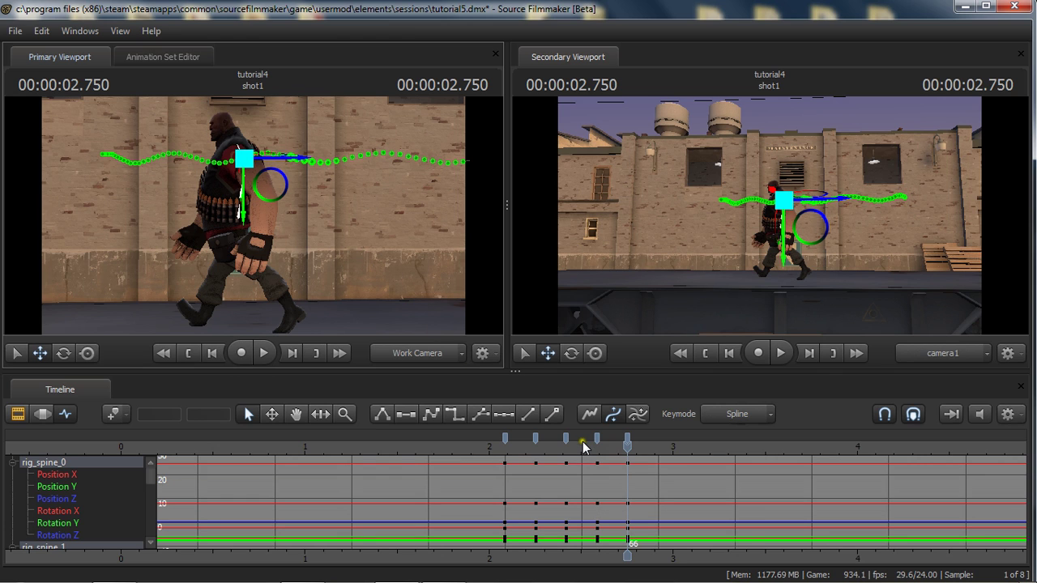
Step: Rotate the selected spine controls at frame 54 so the heavy's upper body bends strongly forward
key("Down")
key("Down")
key("Down")
key("Down")
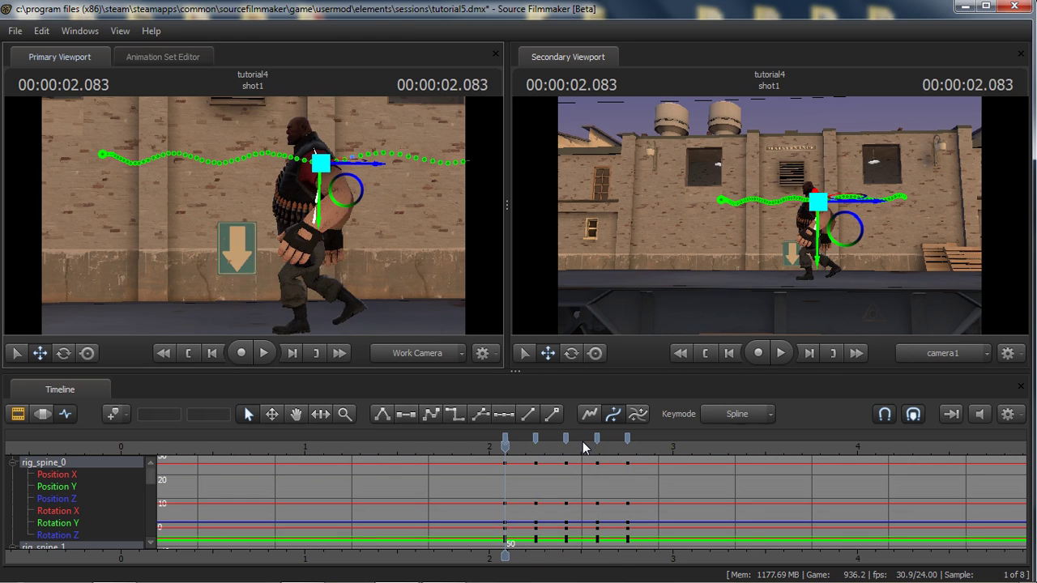
key("Up")
key("Down")
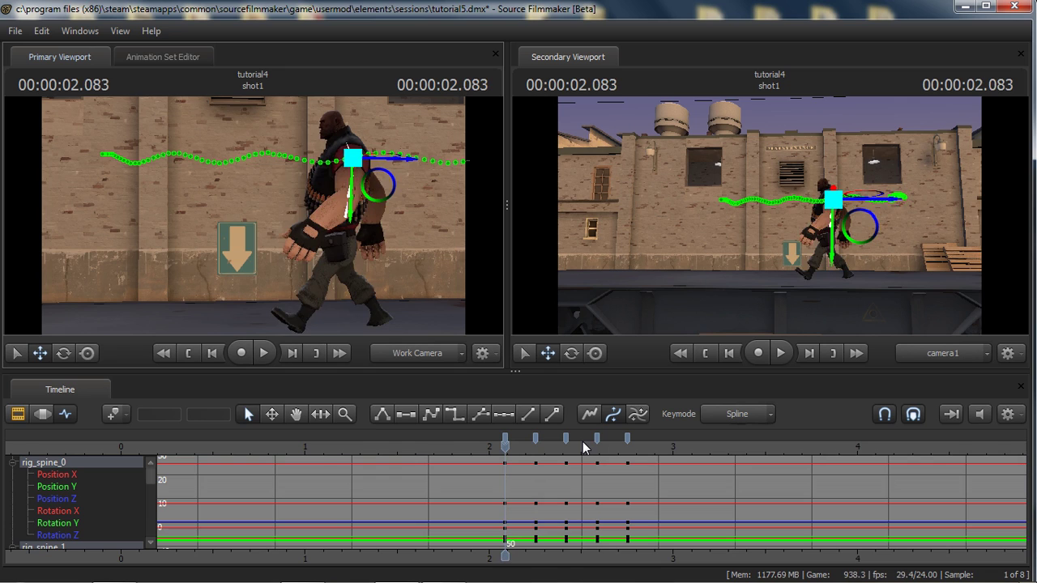
key("Up")
key("e")
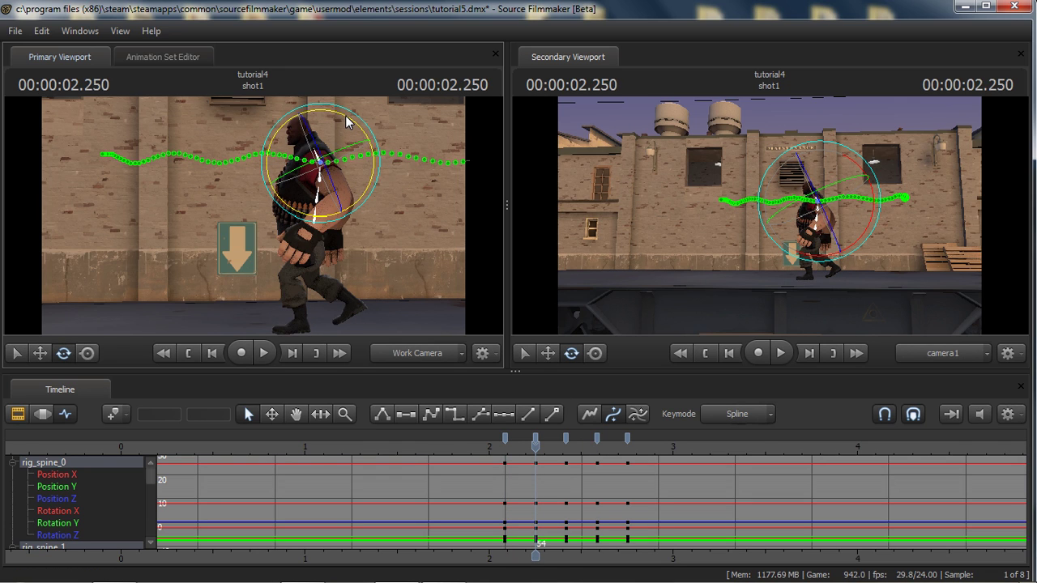
mouse_move(347, 121)
left_mouse_down()
mouse_move(338, 113)
mouse_move(335, 126)
left_mouse_up()
key("Up")
key("Down")
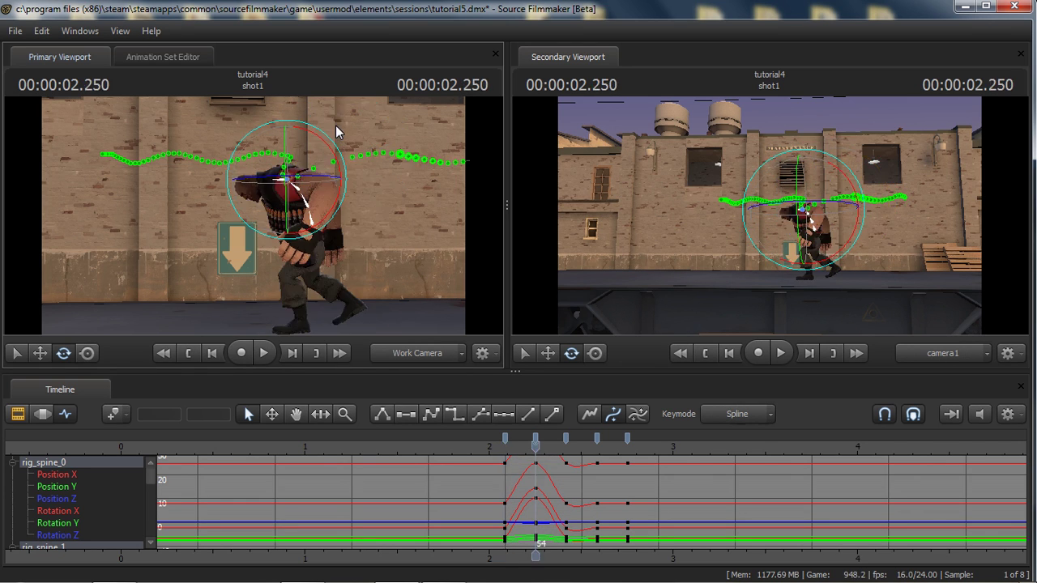
Step: Bend the spine forward at frame 58 as well, matching the hunched pose of the previous keyframe
key("Up")
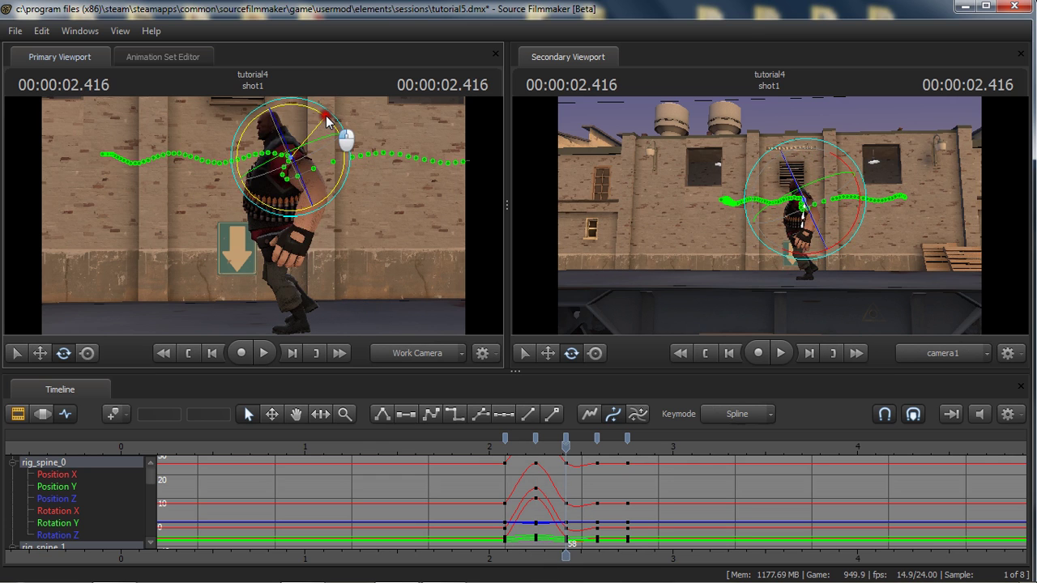
mouse_move(326, 120)
left_mouse_down()
mouse_move(296, 115)
mouse_move(312, 103)
mouse_move(312, 121)
left_mouse_up()
key("Down")
key("Up")
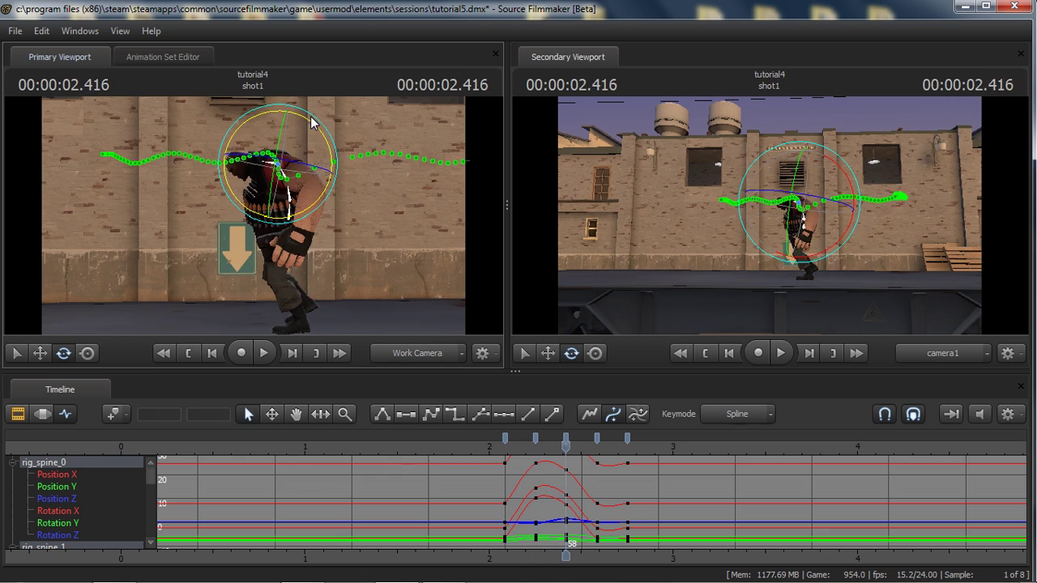
Step: Rotate the spine controls backward at frame 62 and compare the pose with the neighbouring keyframes
key("Up")
left_click_drag(309, 119, 318, 123)
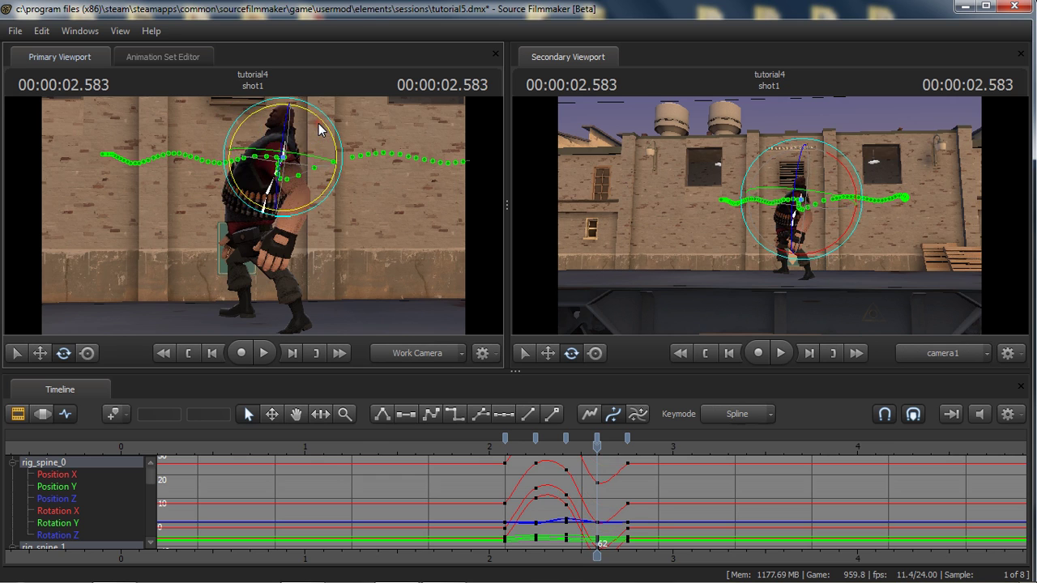
key("Down")
key("Down")
key("Down")
key("Up")
key("Up")
key("Up")
key("Up")
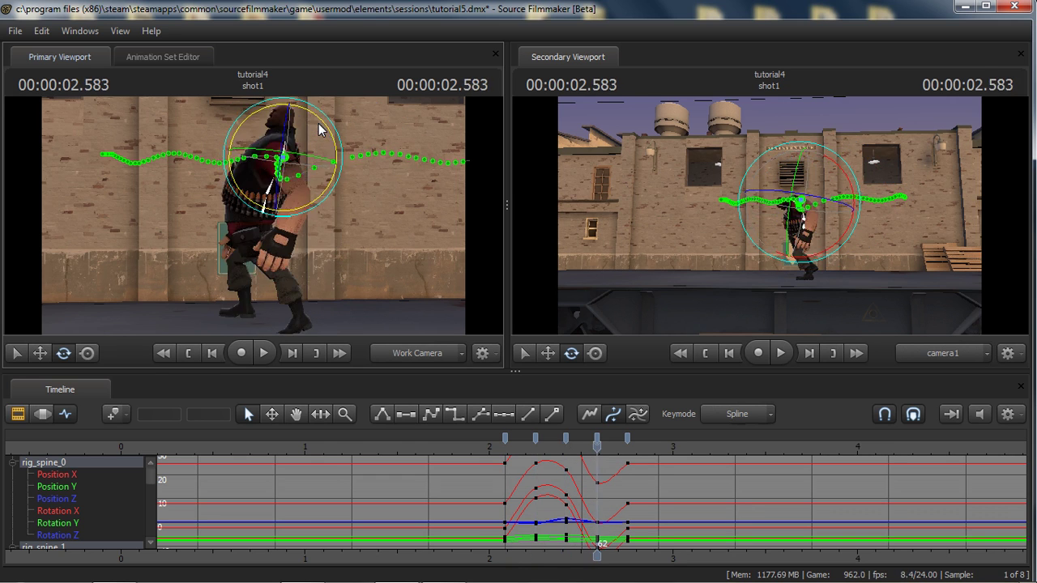
key("Down")
key("Up")
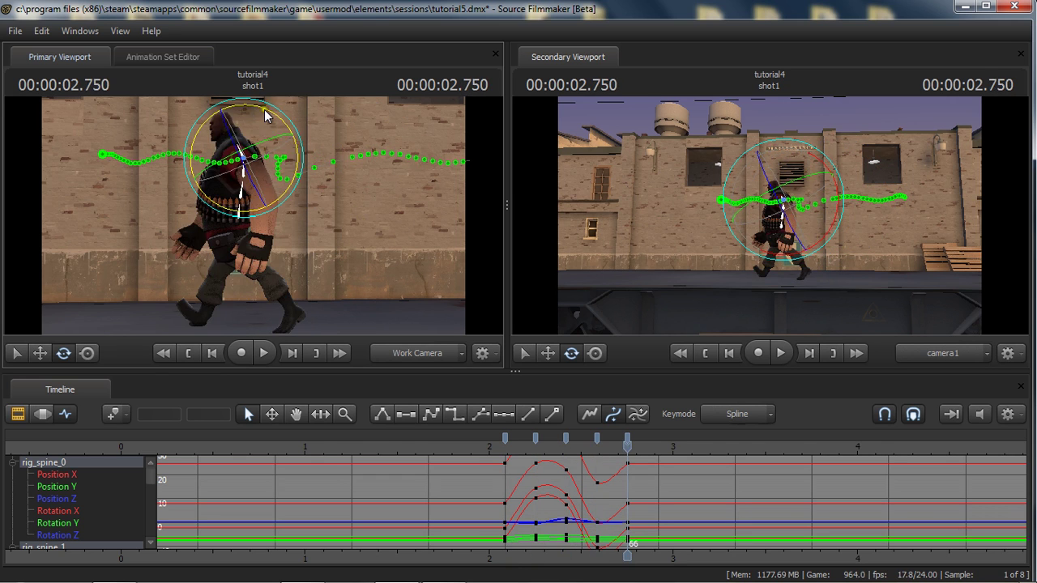
Step: Lean the spine back slightly at frame 66 and check it against the earlier keyframes
mouse_move(268, 116)
left_mouse_down()
mouse_move(286, 134)
mouse_move(276, 122)
left_mouse_up()
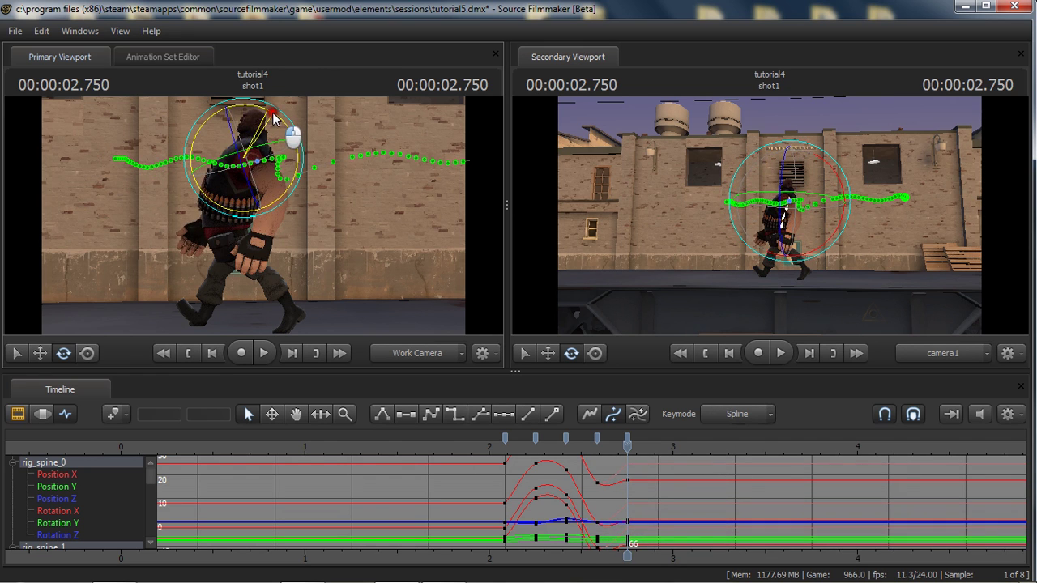
key("Down")
key("Down")
key("Down")
key("Up")
key("Up")
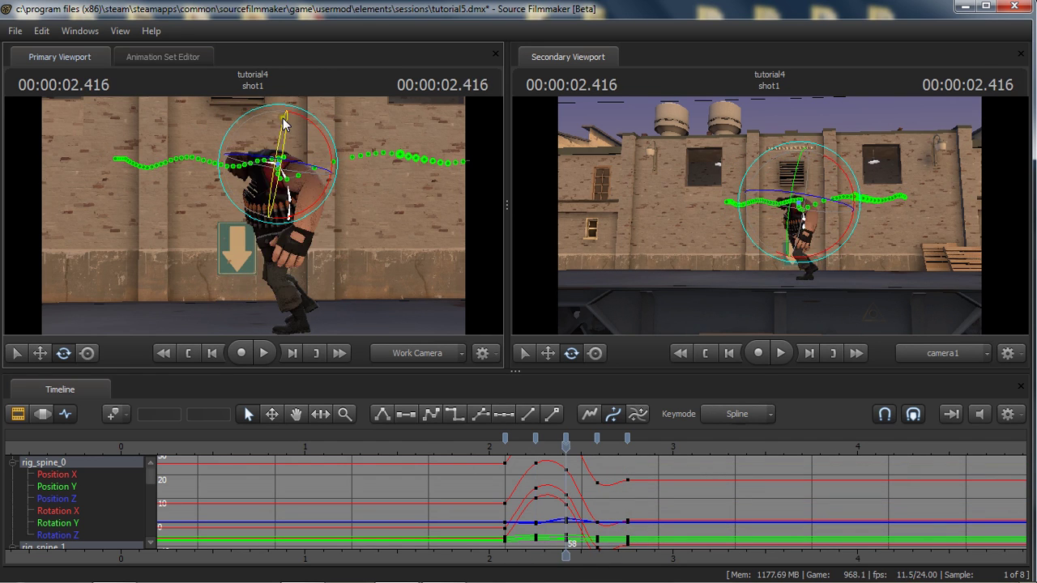
Step: Reduce the backward lean of the spine at frame 62 and check how it flows between the surrounding poses
left_click_drag(301, 108, 301, 108)
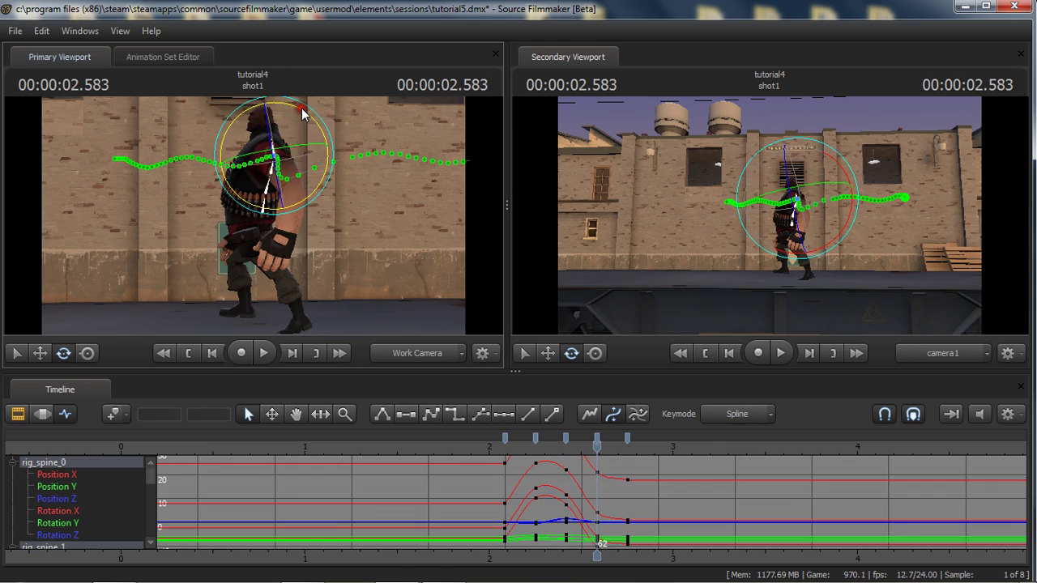
key("Down")
key("Up")
key("Up")
key("Down")
key("Down")
key("Down")
key("Down")
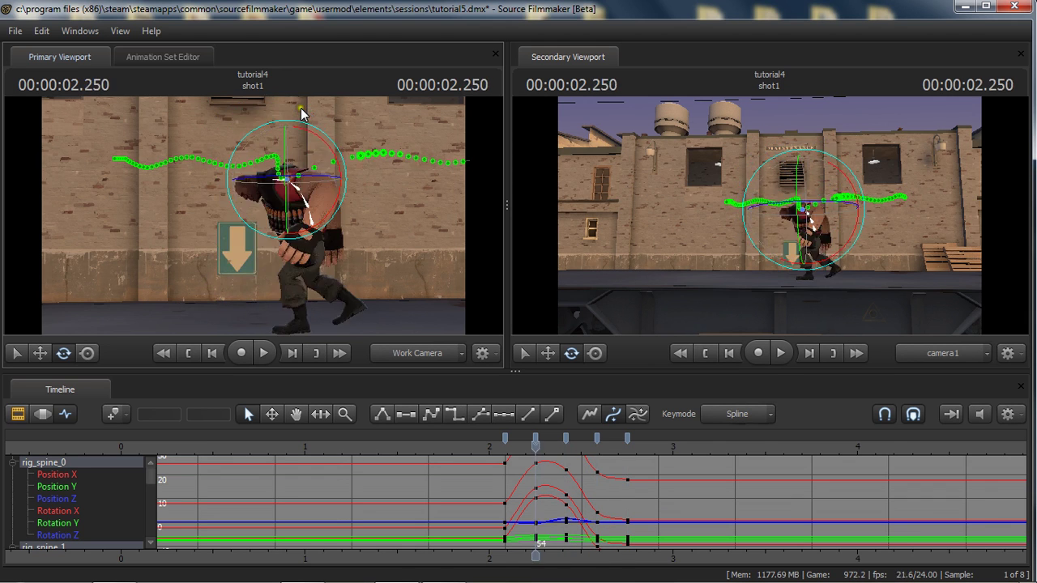
Step: Tilt the spine slightly forward at frame 50 to lead into the bent pose
key("Up")
key("Up")
key("Up")
key("Down")
key("Down")
key("Down")
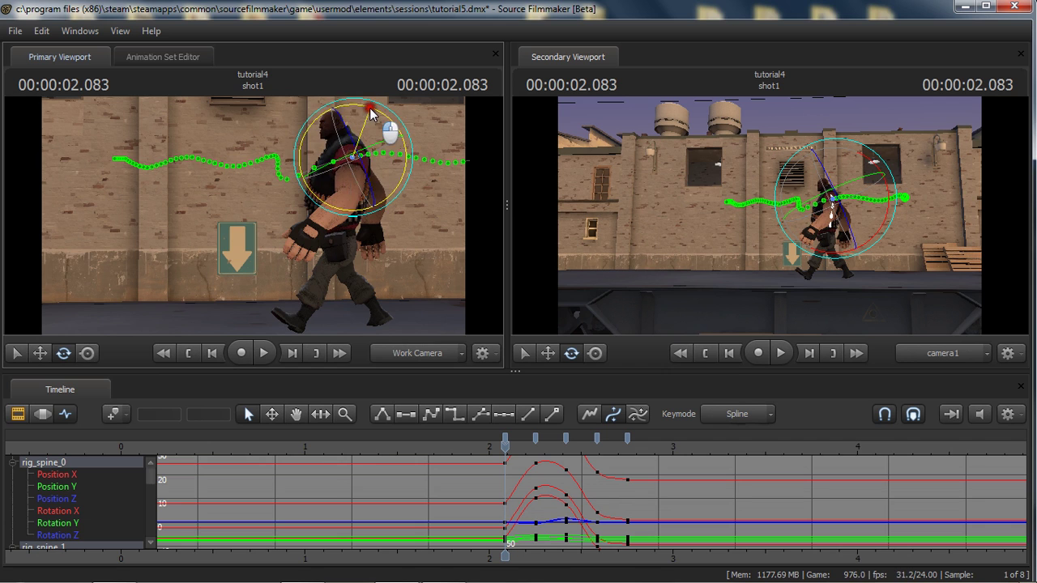
left_click_drag(370, 113, 367, 113)
Step: Step back and forth through the spine keyframes between frames 50 and 66 to examine the upper-body motion
key("Up")
key("Up")
key("Up")
key("Up")
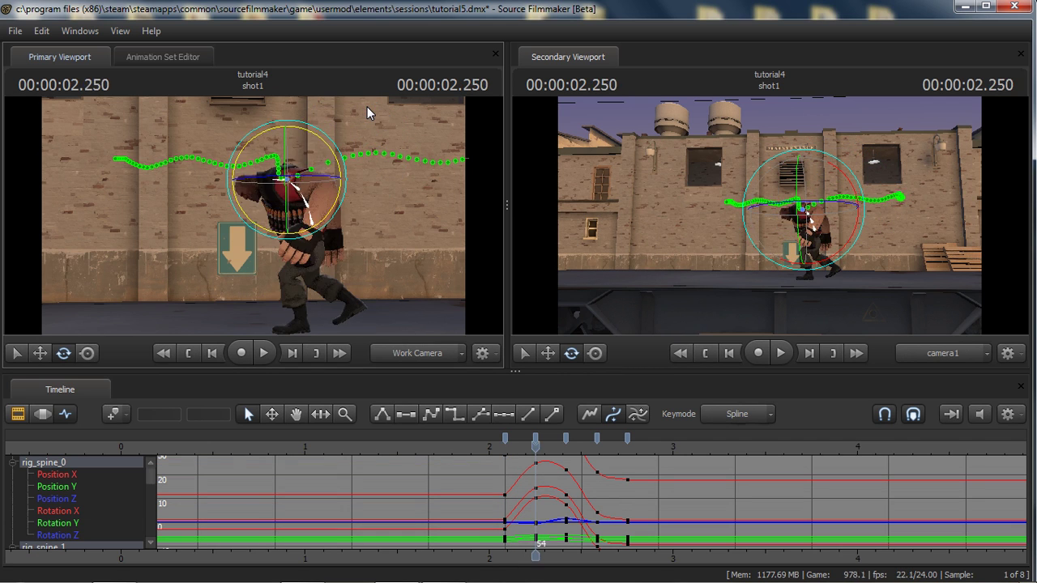
key("Down")
key("Down")
key("Down")
key("Down")
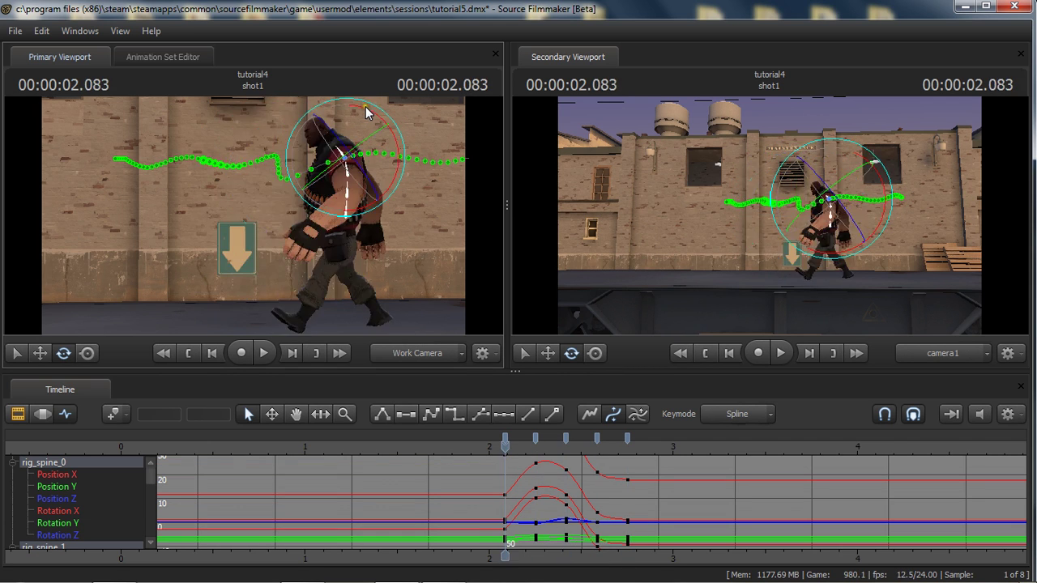
key("Up")
key("Up")
key("Up")
key("Up")
key("Down")
key("Down")
key("Down")
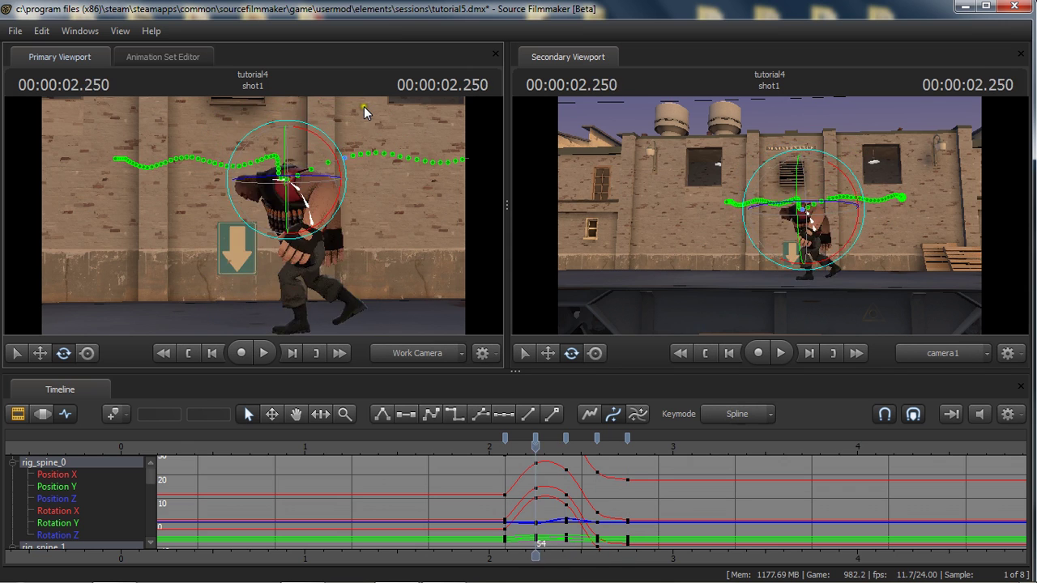
key("Up")
key("Up")
key("Up")
key("Down")
key("Down")
key("Down")
key("Up")
key("Up")
key("Down")
key("Up")
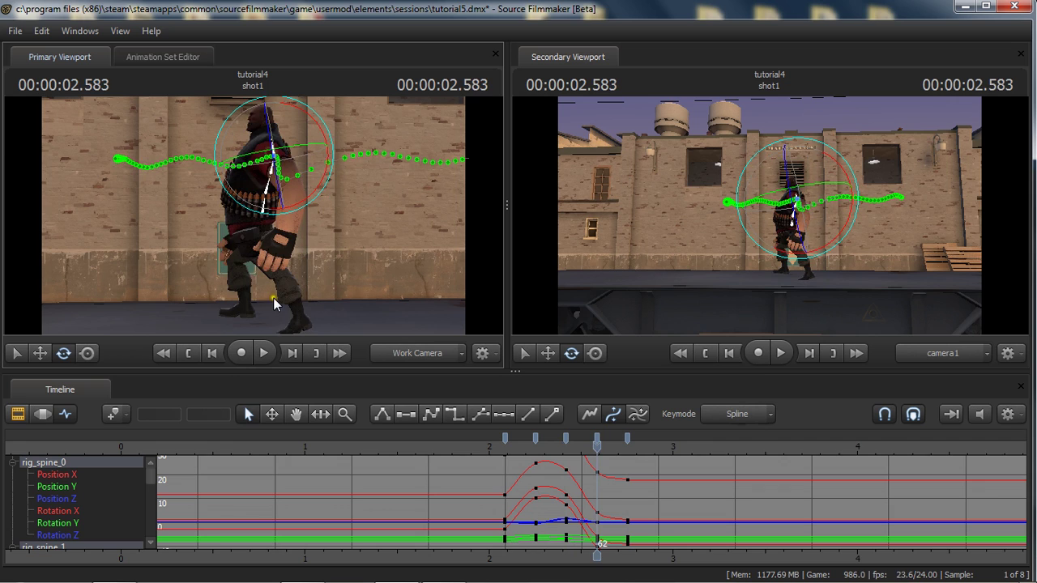
Step: Select rig_foot_R and move it up and farther behind the body at frame 54
left_click(266, 321)
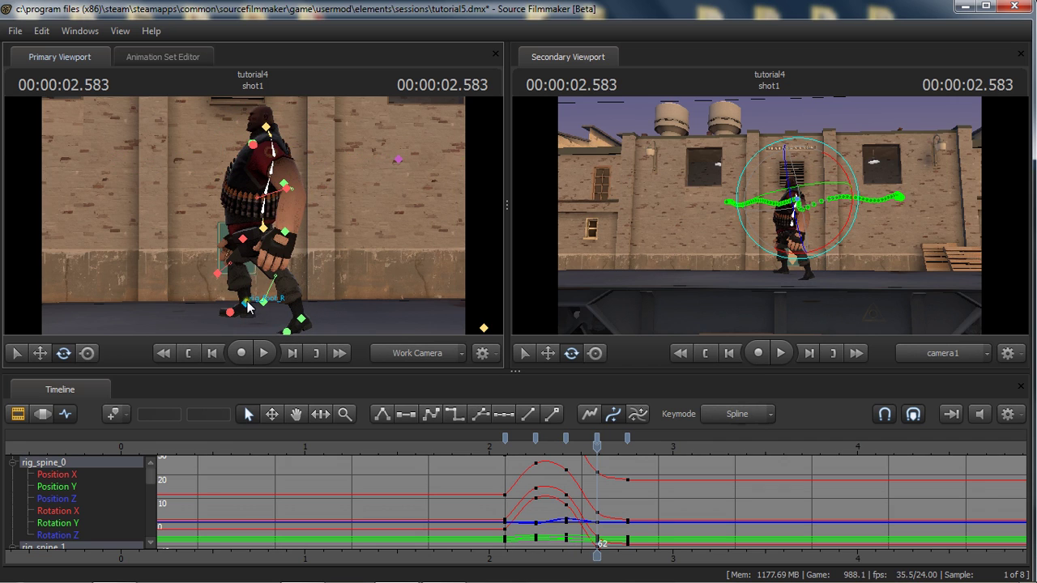
left_click(245, 303)
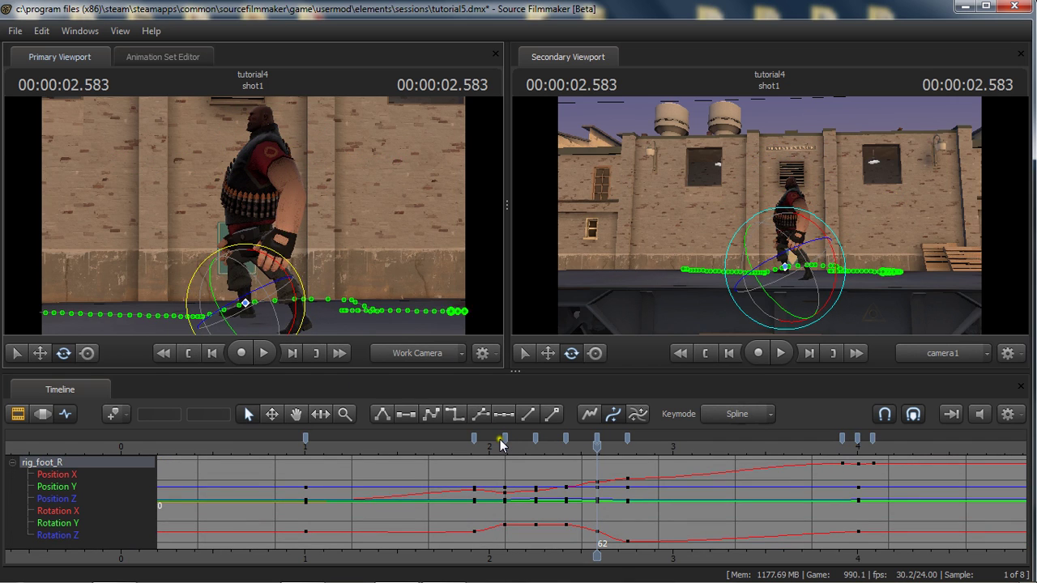
key("Down")
key("Down")
key("Down")
key("Up")
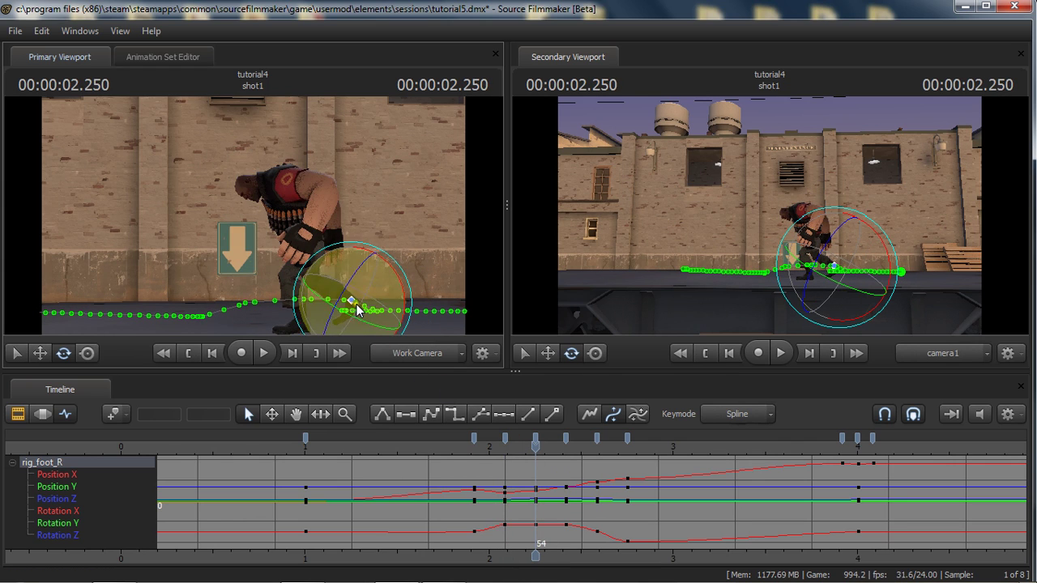
key("w")
mouse_move(350, 266)
left_mouse_down()
mouse_move(334, 284)
mouse_move(350, 278)
left_mouse_up()
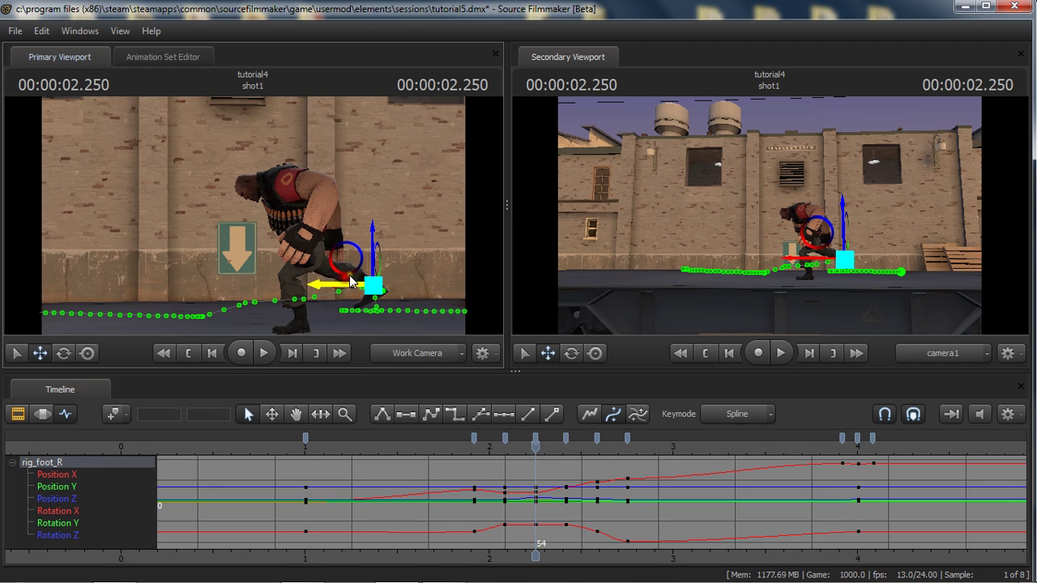
Step: Pitch rig_foot_R at frame 54 so its toes point down, and compare the pose with frame 50
key("e")
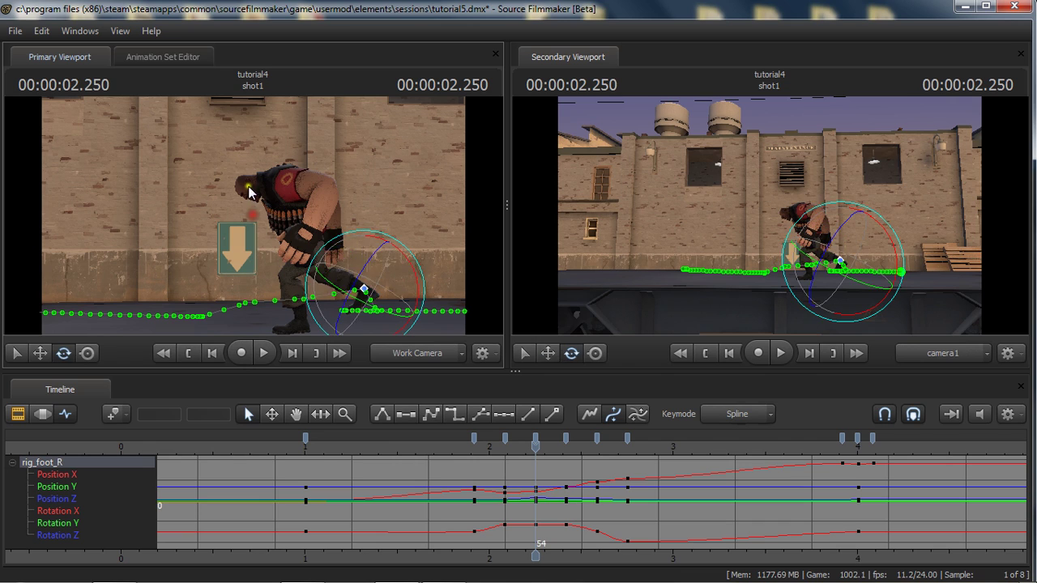
left_click_drag(378, 252, 339, 221)
key("Up")
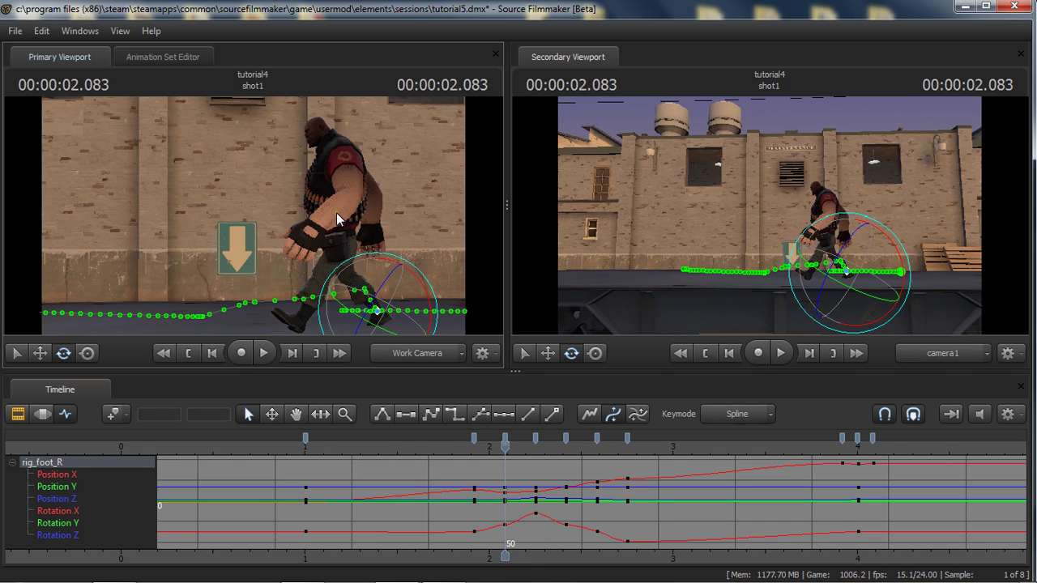
key("Down")
key("Up")
key("Up")
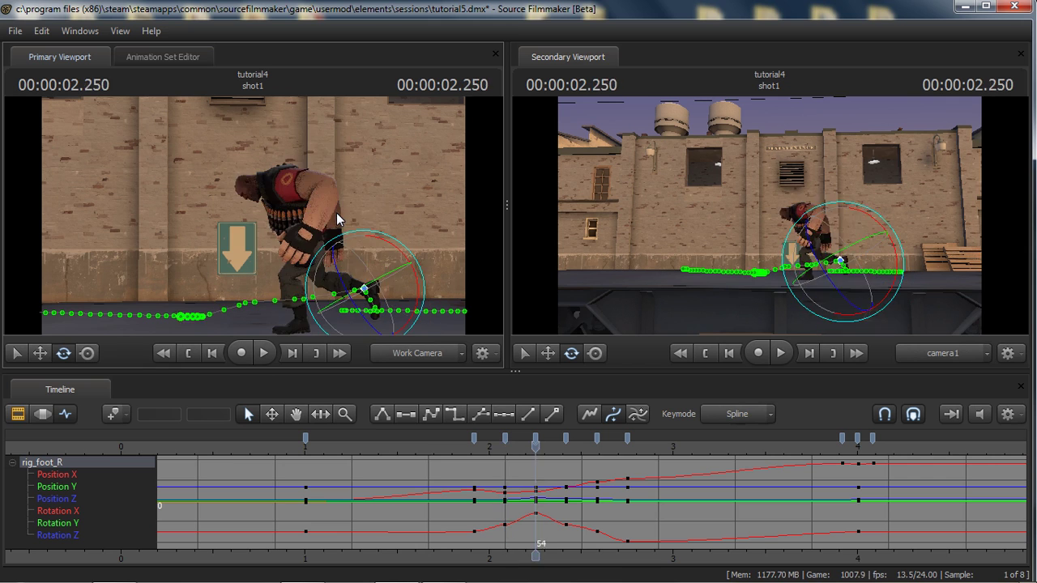
Step: Raise rig_foot_R, shift it back and pitch its toes down at frame 58
key("Up")
key("w")
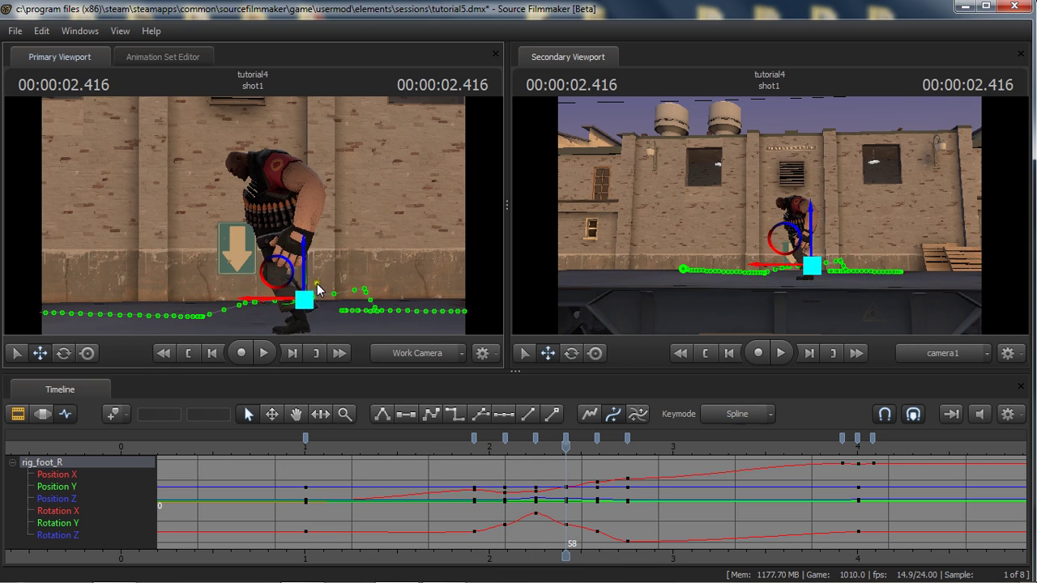
left_click_drag(308, 302, 312, 219)
key("e")
key("Up")
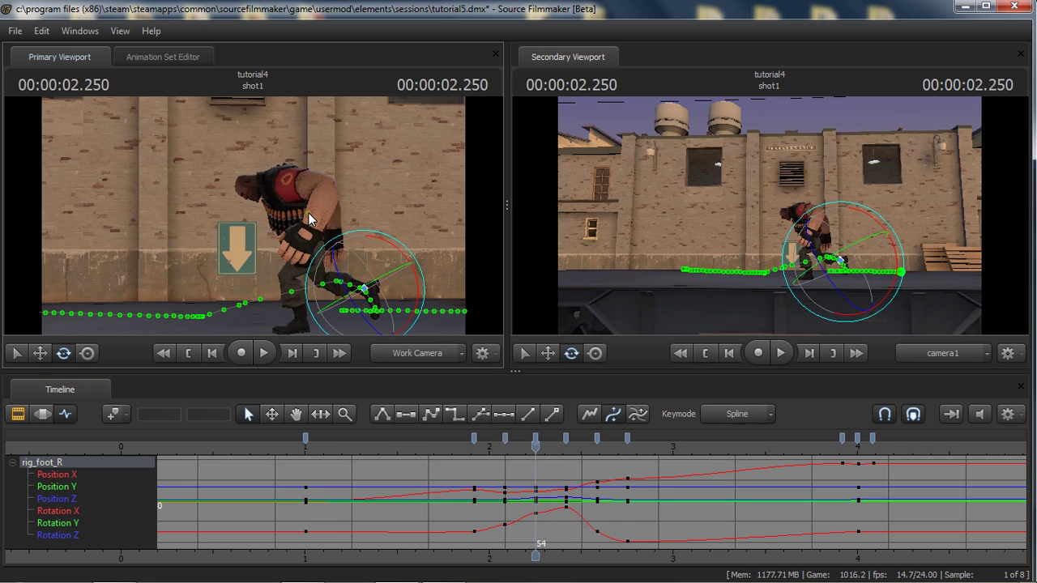
Step: Pitch the toes of rig_foot_R up at frame 62 and move the foot forward and higher
key("Down")
key("Down")
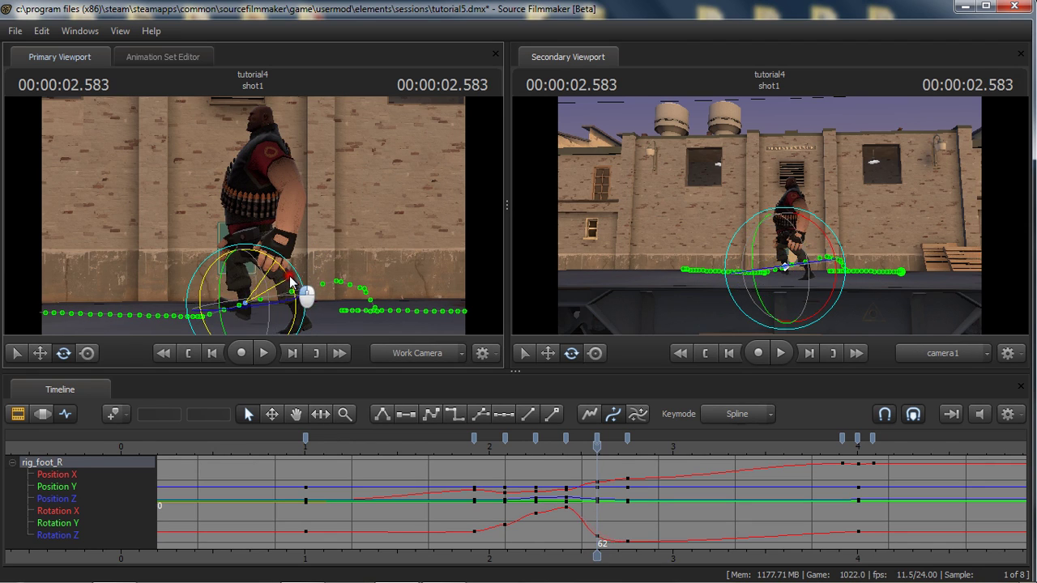
key("w")
left_click_drag(236, 304, 208, 288)
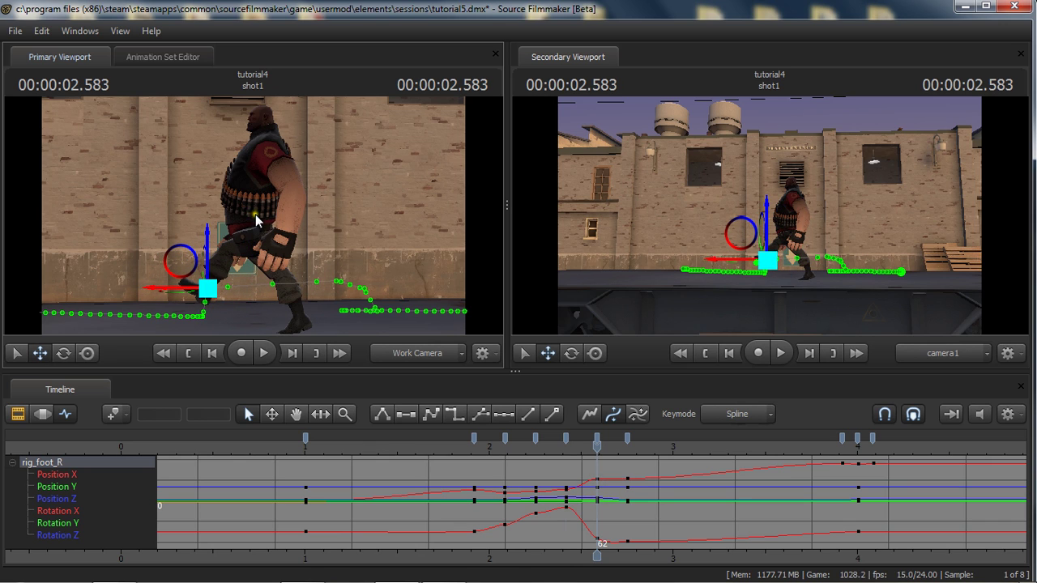
Step: Compare the right foot's poses at frames 58 and 62, and move rig_foot_R forward at frame 58
key("Up")
key("Up")
key("Up")
key("Down")
key("Down")
key("Down")
key("Left")
key("Left")
key("Left")
key("Left")
key("Right")
key("Right")
key("Right")
key("Right")
key("Left")
key("Left")
key("Left")
key("Left")
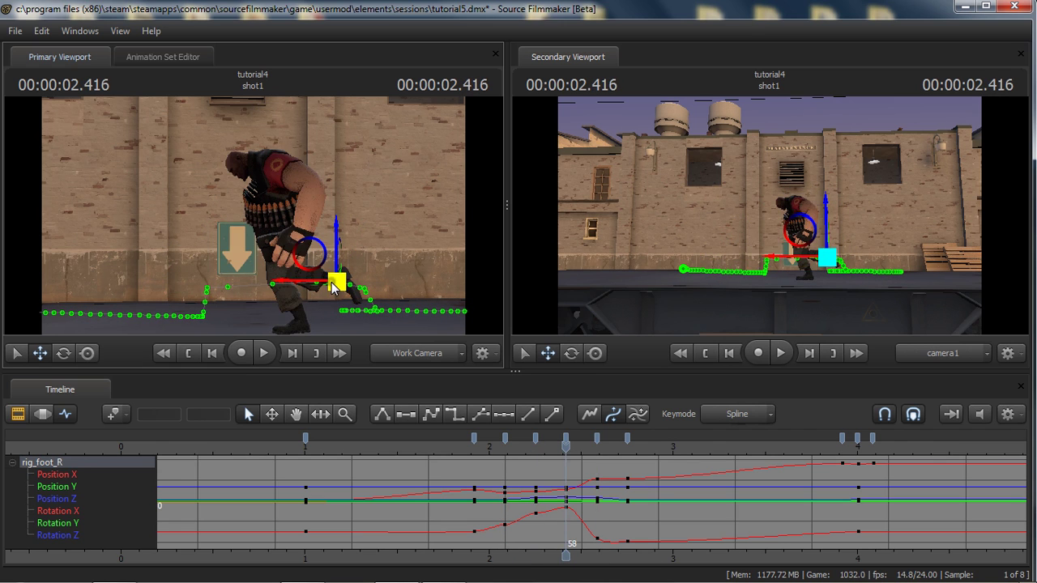
Step: Scrub back and forth between frames 46 and 66 to examine the right foot's poses and path through the stride
key("Left")
key("Left")
key("Left")
key("Left")
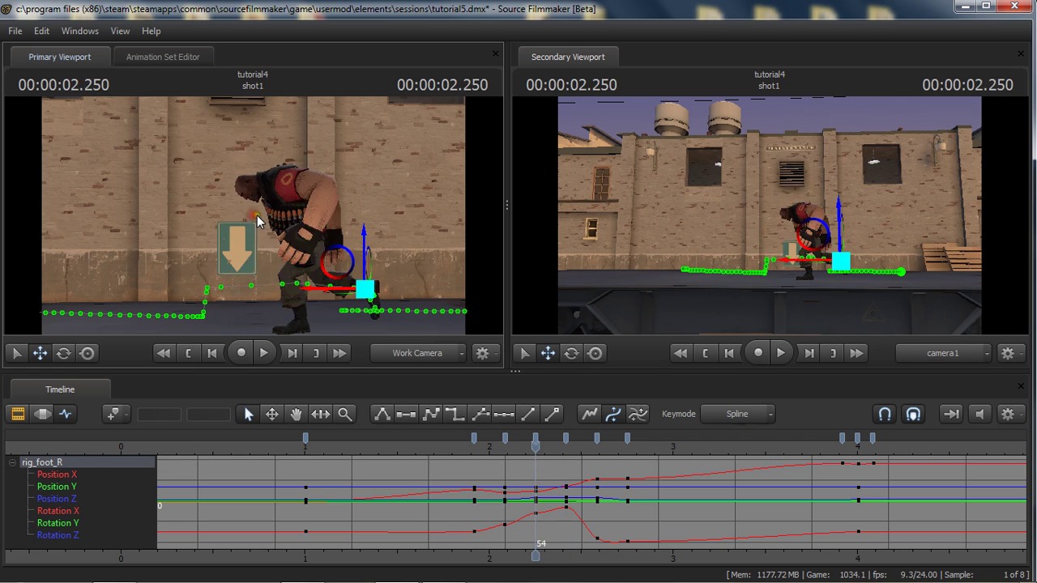
key("Right")
key("Right")
key("Right")
key("Right")
key("Right")
key("Right")
key("Right")
key("Right")
key("Right")
key("Right")
key("Right")
key("Right")
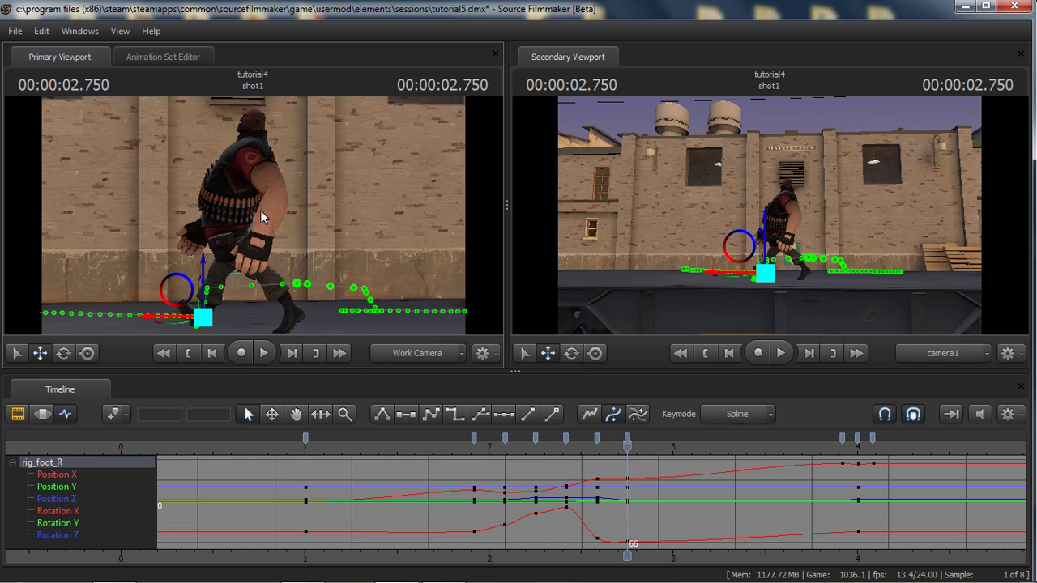
key("Left")
key("Left")
key("Left")
key("Left")
key("Left")
key("Left")
key("Left")
key("Left")
key("Left")
key("Left")
key("Left")
key("Left")
key("Left")
key("Left")
key("Left")
key("Left")
key("Left")
key("Left")
key("Left")
key("Left")
key("Right")
key("Right")
key("Right")
key("Right")
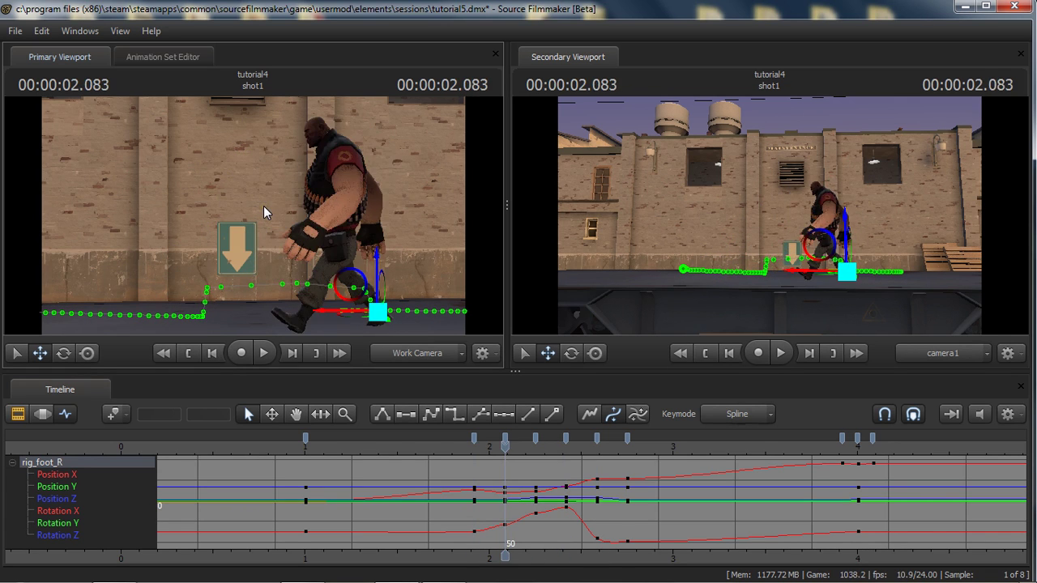
key("Right")
key("Right")
key("Right")
key("Right")
key("Right")
key("Right")
key("Right")
key("Right")
key("Right")
key("Right")
key("Right")
key("Right")
key("Right")
key("Right")
key("Right")
key("Right")
key("Left")
key("Left")
key("Left")
key("Left")
key("Left")
key("Left")
key("Left")
key("Left")
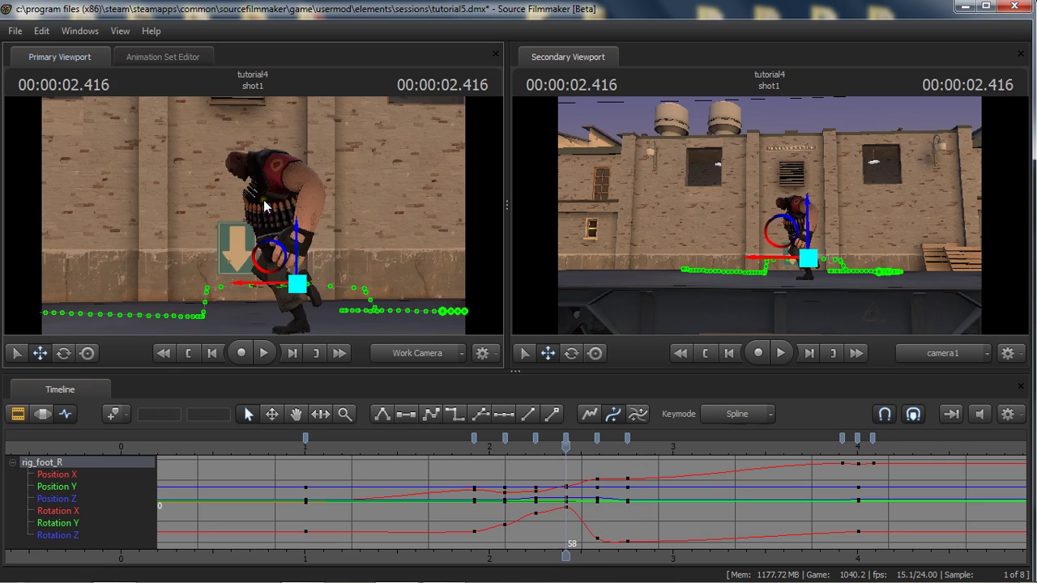
key("Left")
key("Left")
key("Left")
key("Left")
key("Left")
key("Left")
key("Left")
key("Left")
key("Right")
key("Right")
key("Right")
key("Right")
key("Right")
key("Right")
key("Right")
key("Right")
key("Right")
key("Right")
key("Right")
key("Right")
key("Right")
key("Right")
key("Right")
key("Right")
key("Left")
key("Left")
key("Left")
key("Left")
key("Left")
key("Left")
key("Left")
key("Left")
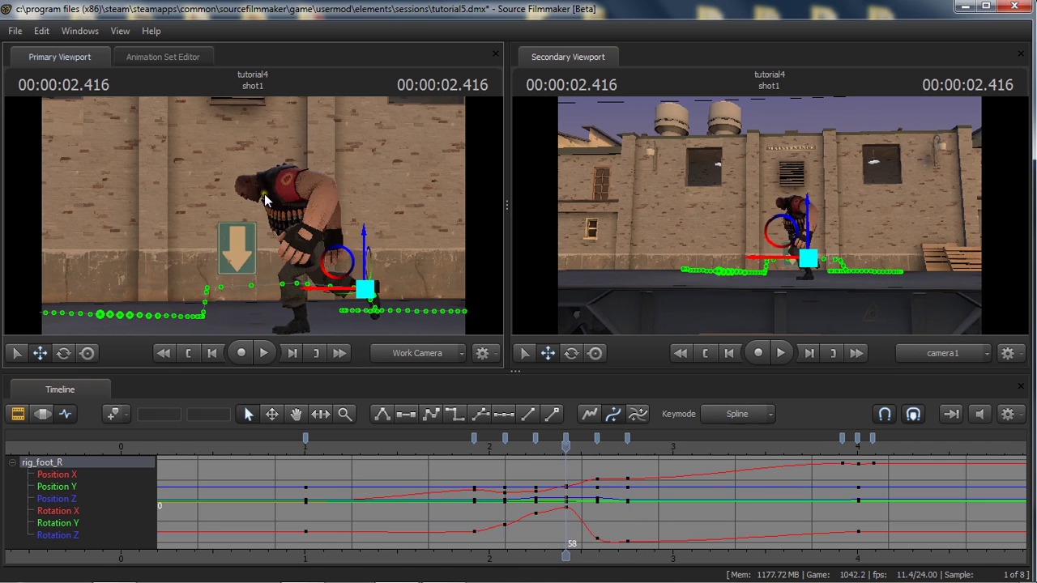
key("Left")
key("Left")
key("Left")
key("Left")
key("Right")
key("Right")
key("Right")
key("Right")
key("Right")
key("Right")
key("Right")
key("Right")
key("Right")
key("Right")
key("Right")
key("Right")
key("Left")
key("Left")
key("Left")
key("Left")
key("Left")
key("Left")
key("Left")
key("Left")
key("Left")
key("Left")
key("Left")
key("Left")
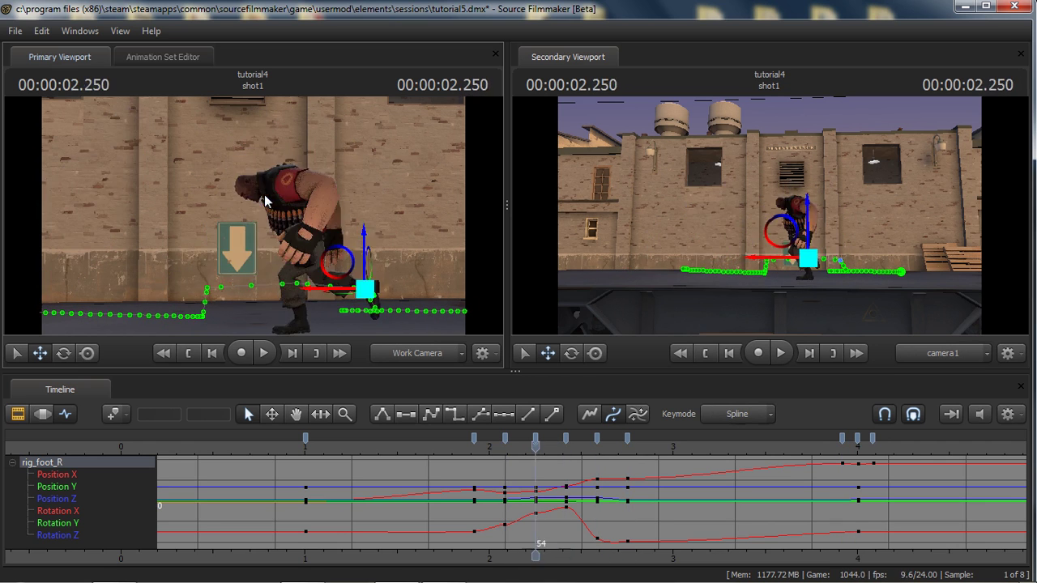
Step: Step back and forth between frames 50 and 62 to examine how the right foot lifts and swings forward
key("Right")
key("Right")
key("Right")
key("Right")
key("Right")
key("Right")
key("Right")
key("Right")
key("Left")
key("Left")
key("Left")
key("Left")
key("Left")
key("Left")
key("Left")
key("Left")
key("Left")
key("Left")
key("Left")
key("Left")
key("Right")
key("Right")
key("Right")
key("Right")
key("Right")
key("Right")
key("Right")
key("Right")
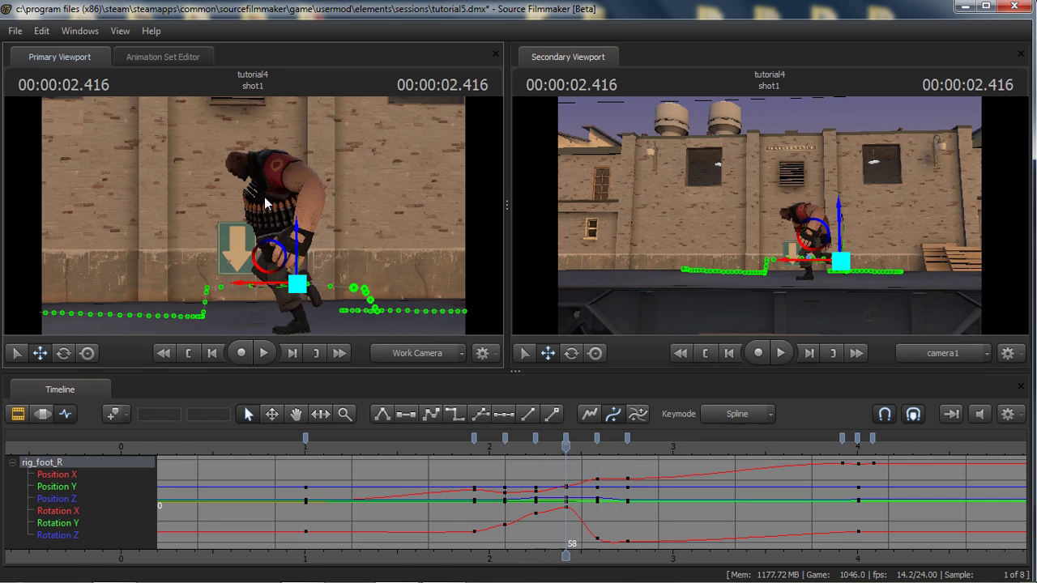
key("Right")
key("Right")
key("Right")
key("Right")
key("Left")
key("Left")
key("Left")
key("Left")
Step: Select rig_pelvis in a front view and shift it sideways over the planted left foot at frame 54
left_click_drag(281, 195, 257, 284, "alt")
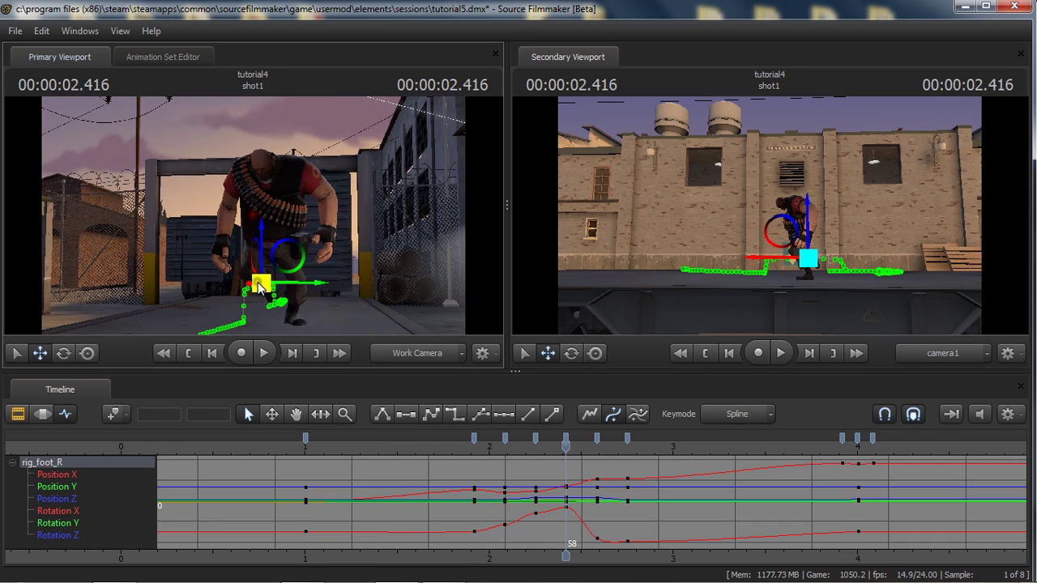
key("ctrl")
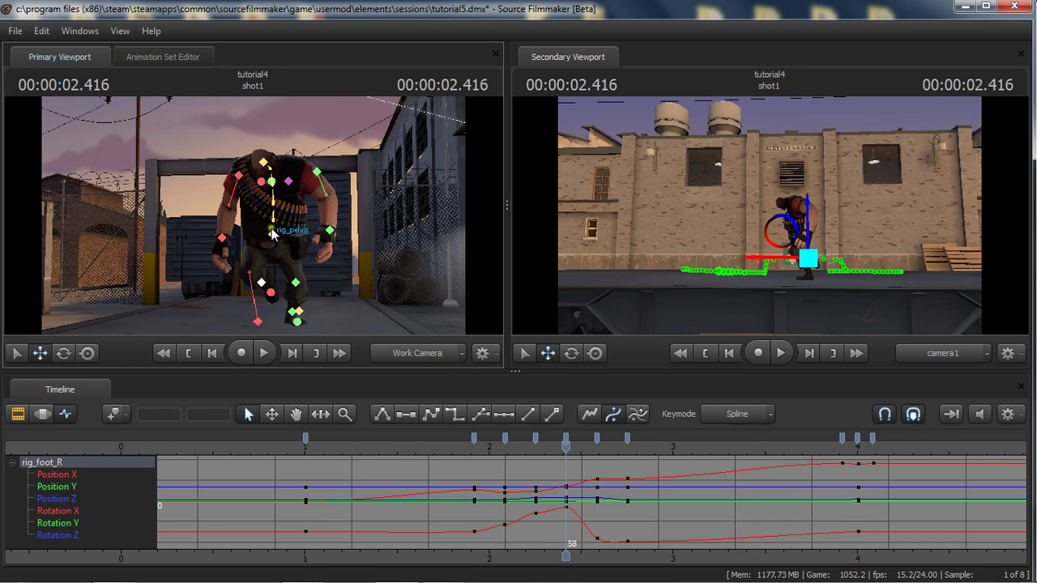
left_click(272, 231)
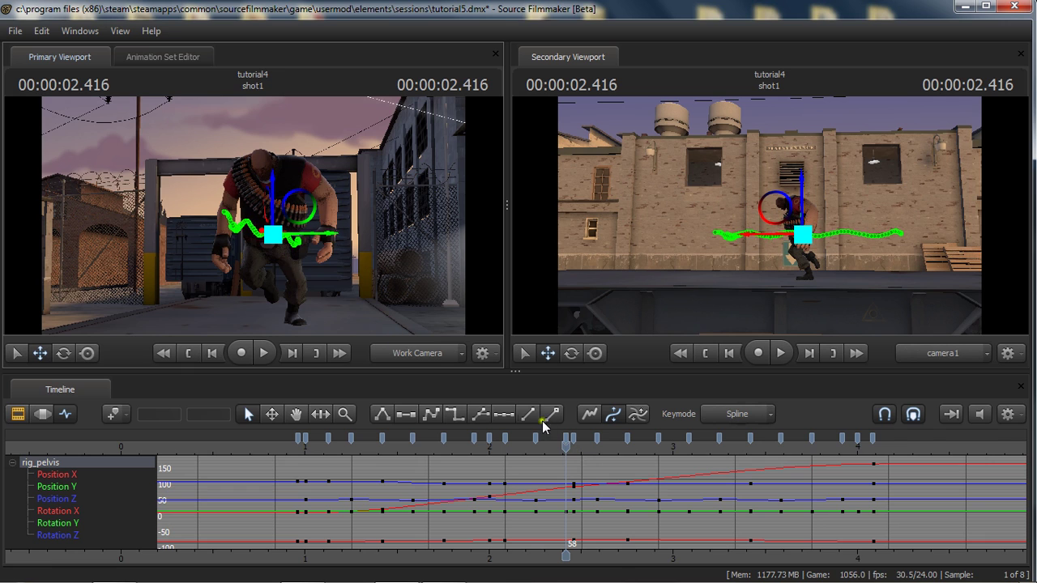
left_click_drag(566, 444, 536, 448)
mouse_move(321, 241)
left_mouse_down()
mouse_move(337, 243)
mouse_move(328, 247)
left_mouse_up()
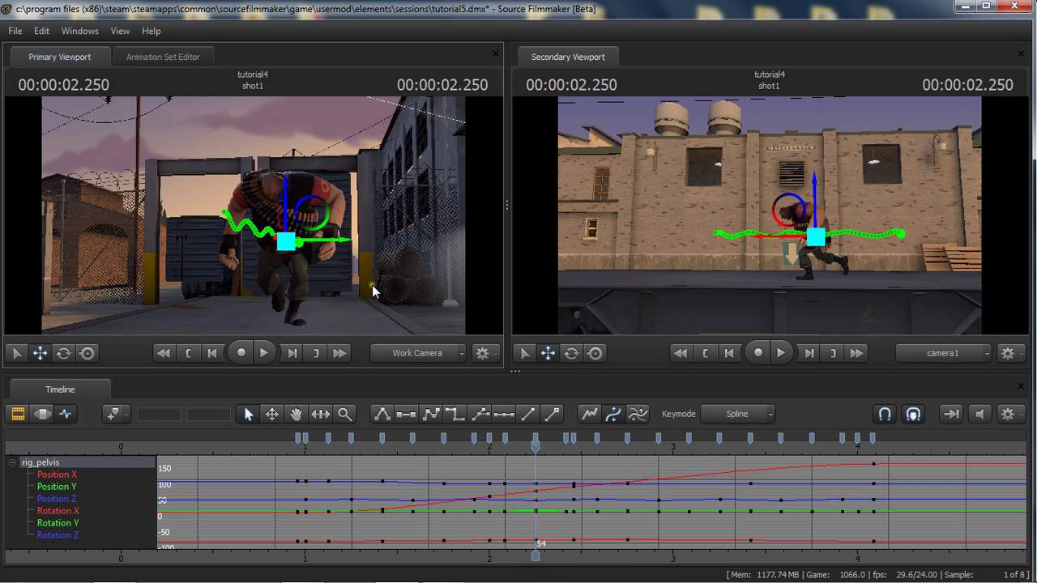
Step: Compare the pelvis poses at frames 50, 54 and 58, and shift rig_pelvis sideways toward the left foot at frame 58
key("Left")
key("Left")
key("Left")
key("Left")
key("Right")
key("Right")
key("Right")
key("Right")
key("Right")
key("Right")
key("Right")
key("Right")
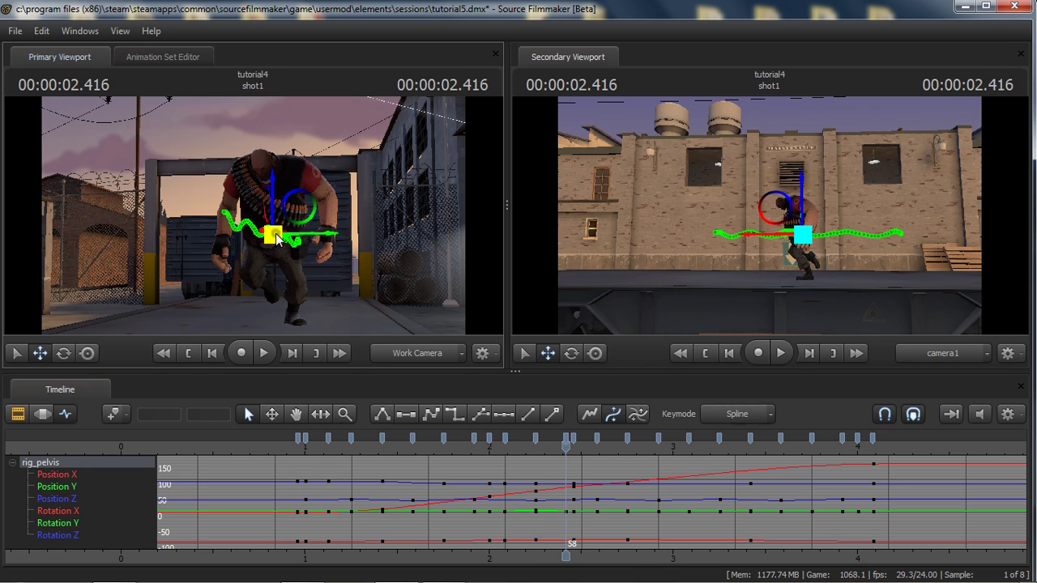
left_click_drag(303, 240, 313, 236)
Step: Examine the pelvis's motion between frames 54 and 62 from the front and the side
key("Left")
key("Left")
key("Left")
key("Left")
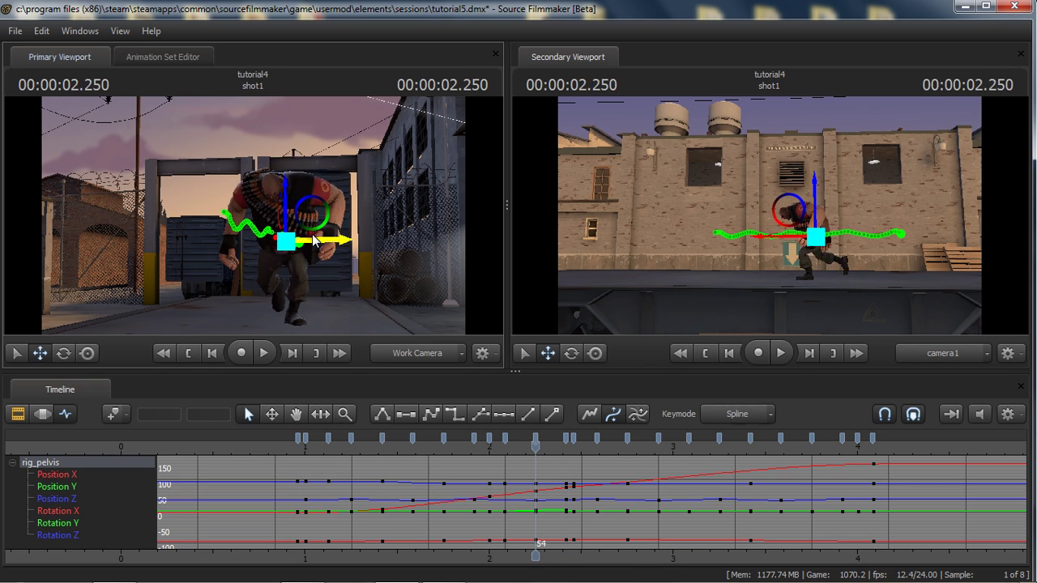
key("Right")
key("Right")
key("Right")
key("Right")
key("Right")
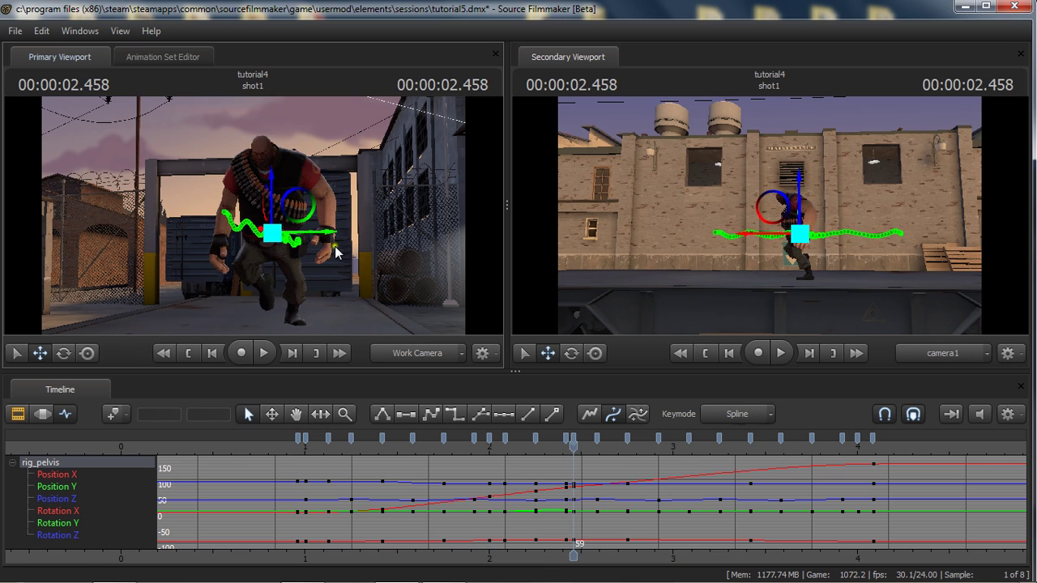
key("Right")
key("Right")
key("Right")
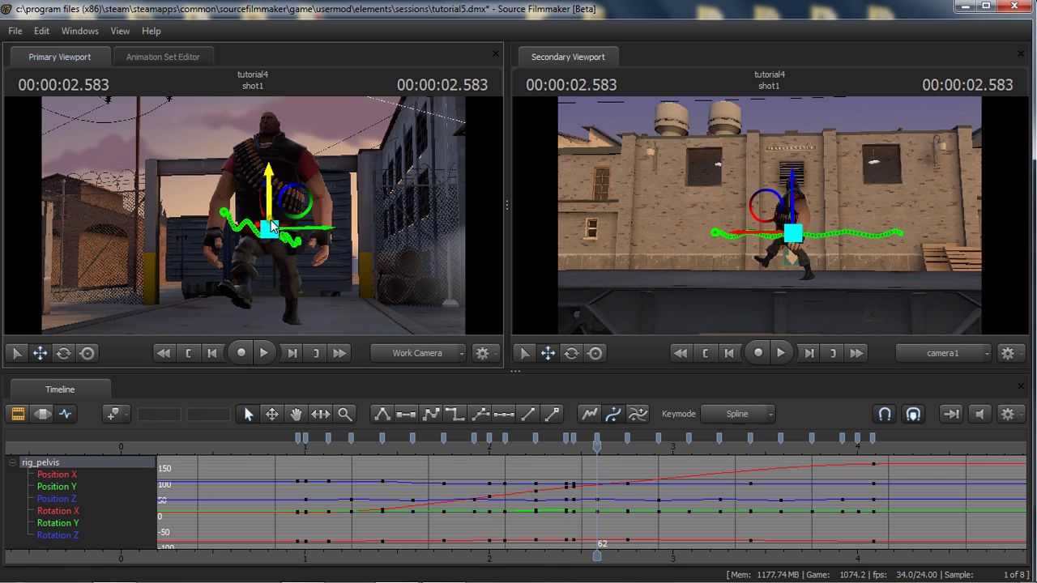
left_click_drag(332, 287, 253, 215, "alt")
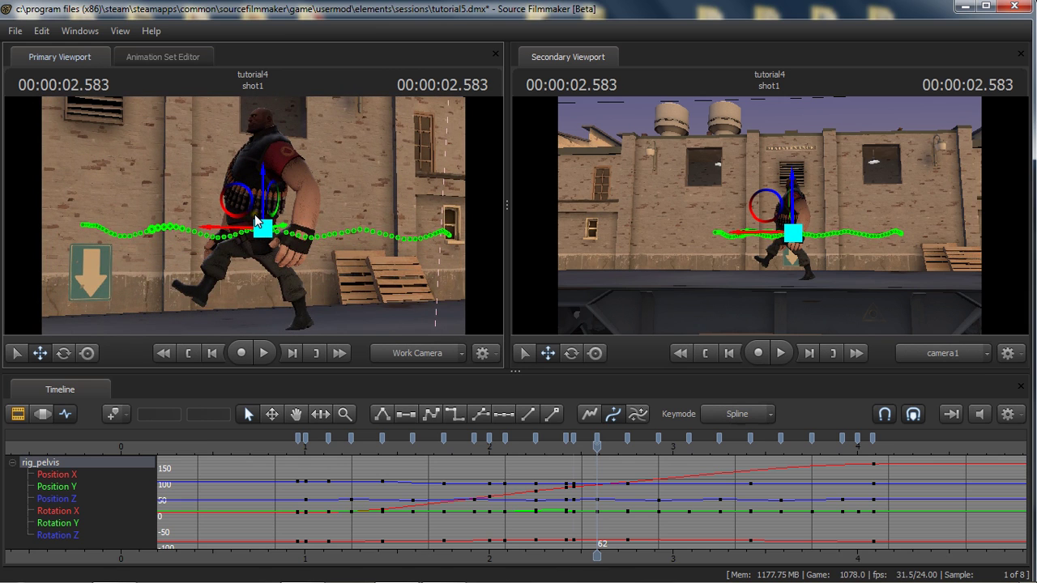
key("Left")
key("Left")
key("Left")
key("Left")
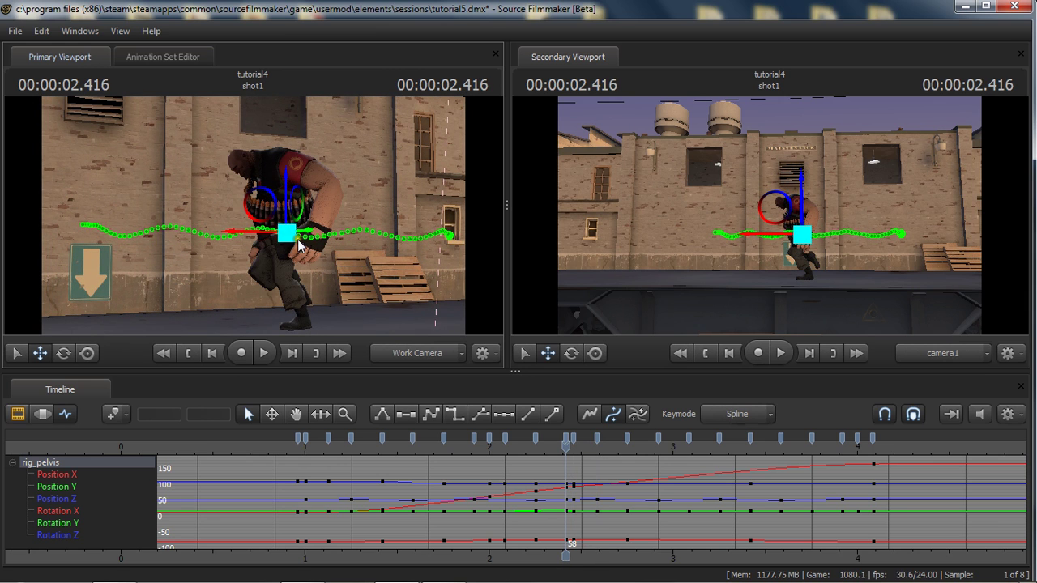
left_click_drag(329, 246, 275, 247, "alt")
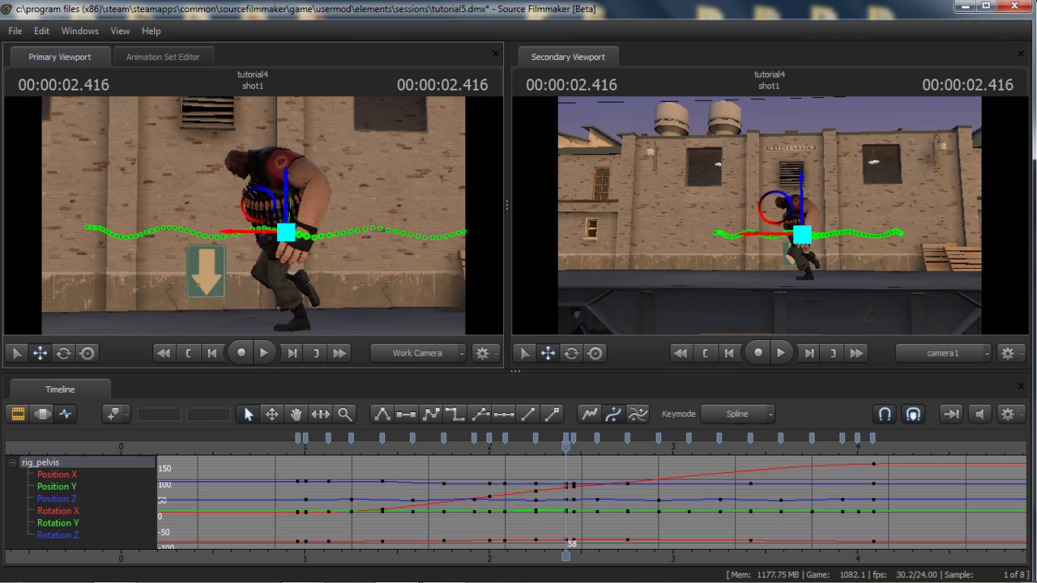
Step: Compare the pelvis height at frames 50, 54 and 58, and lower rig_pelvis at frame 54
key("Left")
key("Left")
key("Left")
key("Left")
key("Left")
key("Left")
key("Left")
key("Left")
key("Right")
key("Right")
key("Right")
key("Right")
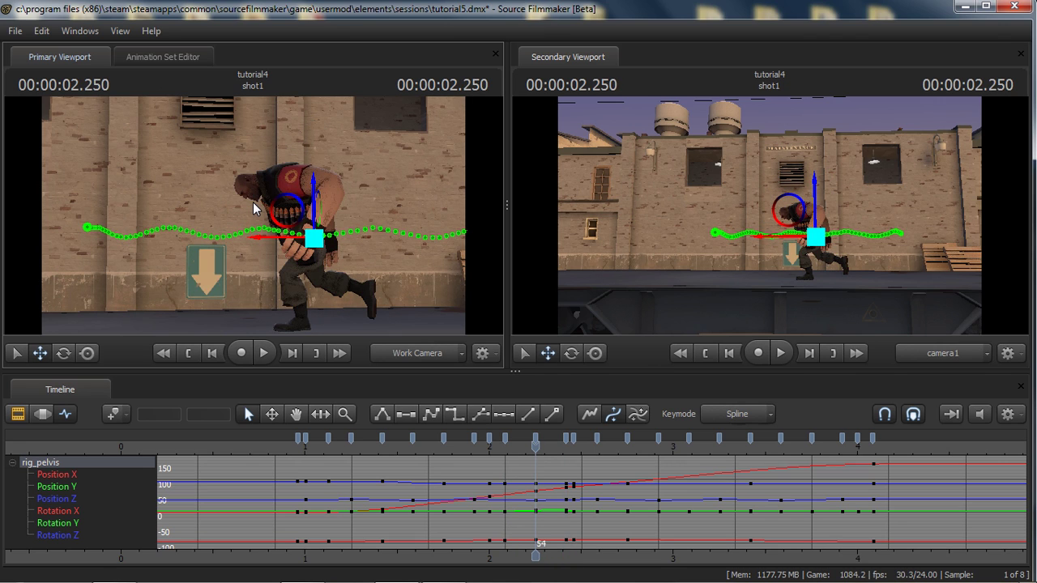
left_click_drag(313, 188, 312, 207)
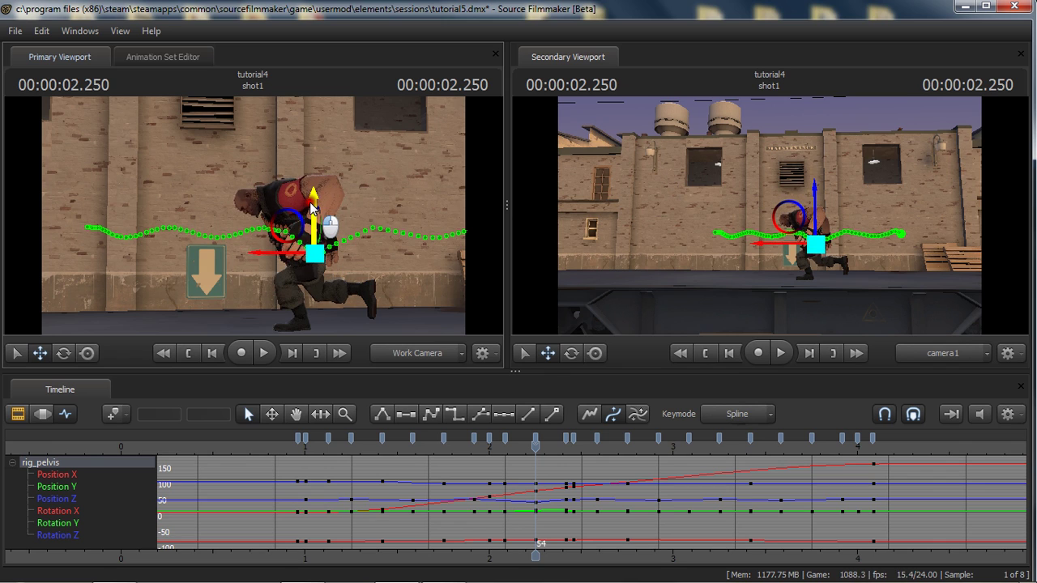
Step: Review the pelvis height from frame 50 to 58, and lower rig_pelvis at frame 62
key("Left")
key("Left")
key("Left")
key("Left")
key("Right")
key("Right")
key("Right")
key("Right")
key("Right")
key("Right")
key("Right")
key("Right")
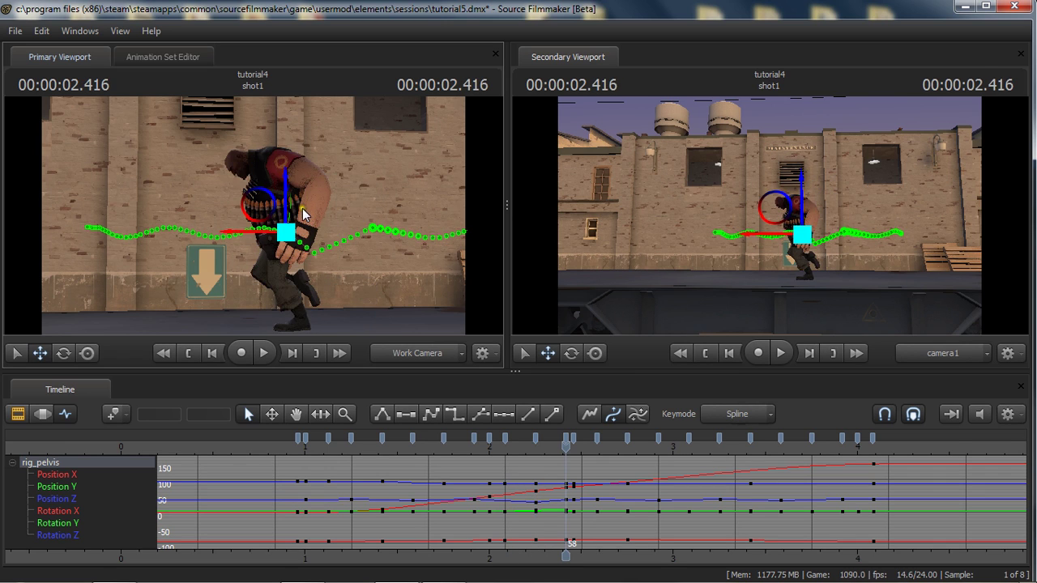
key("Right")
key("Right")
key("Right")
key("Right")
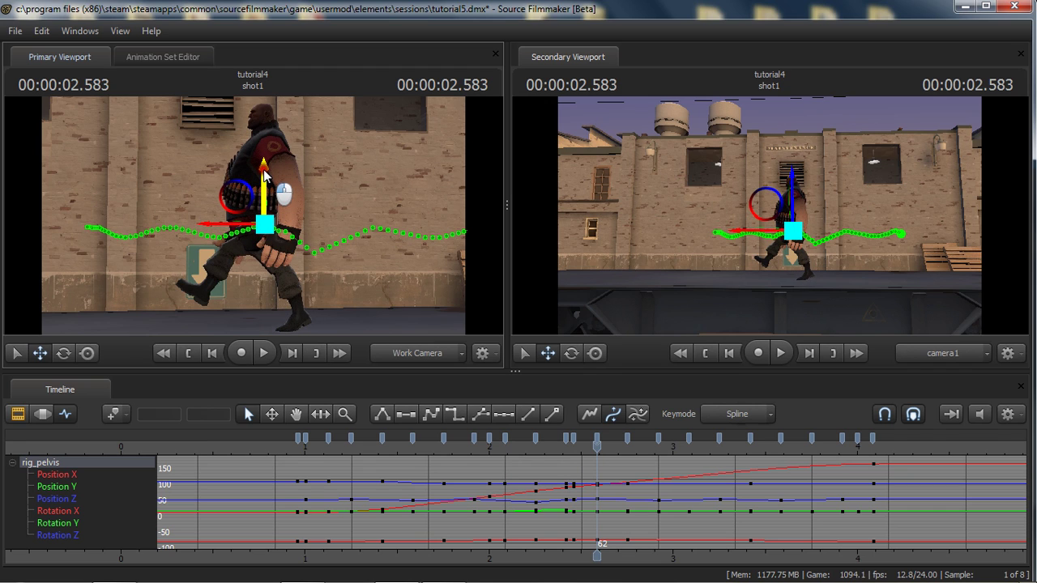
left_click_drag(264, 171, 262, 187)
Step: Step through the pelvis keyframes on both sides of frame 62, as far as frame 70, to examine the body's rise and fall
key("Up")
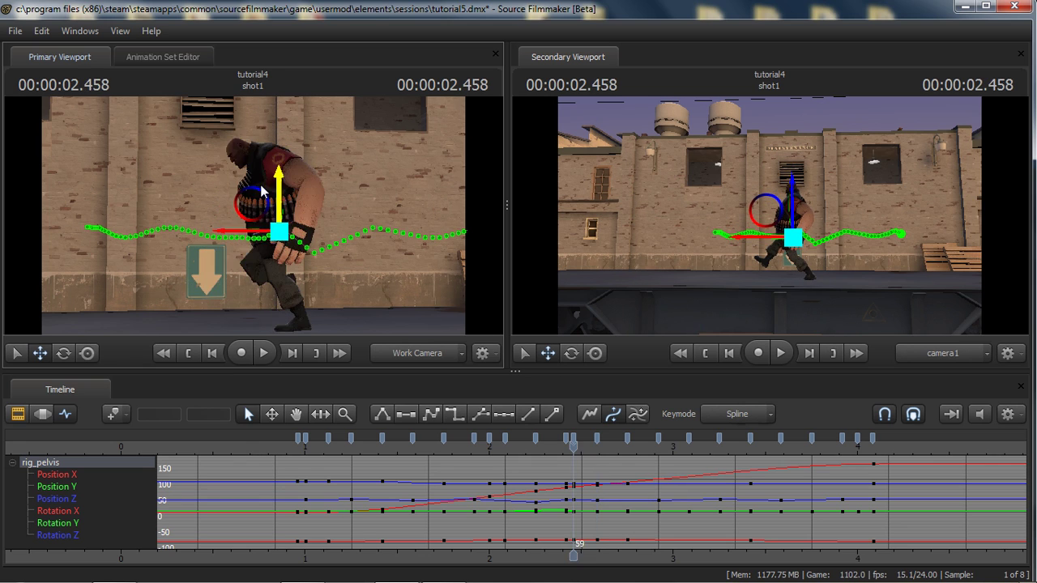
key("Down")
key("Down")
key("Down")
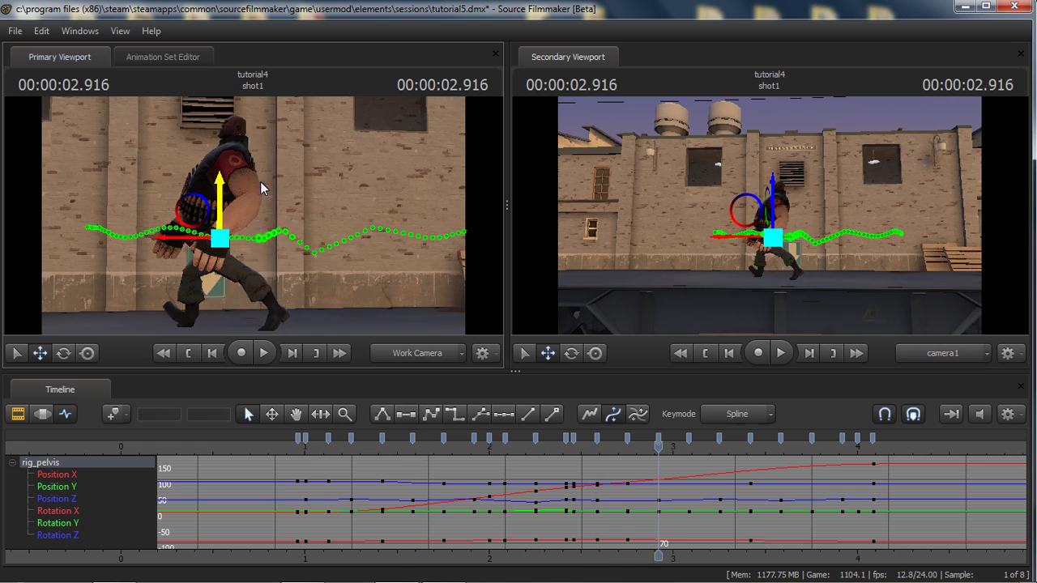
key("Up")
key("Up")
key("Up")
key("Up")
key("Up")
key("Up")
key("Down")
key("Down")
key("Down")
key("Down")
key("Down")
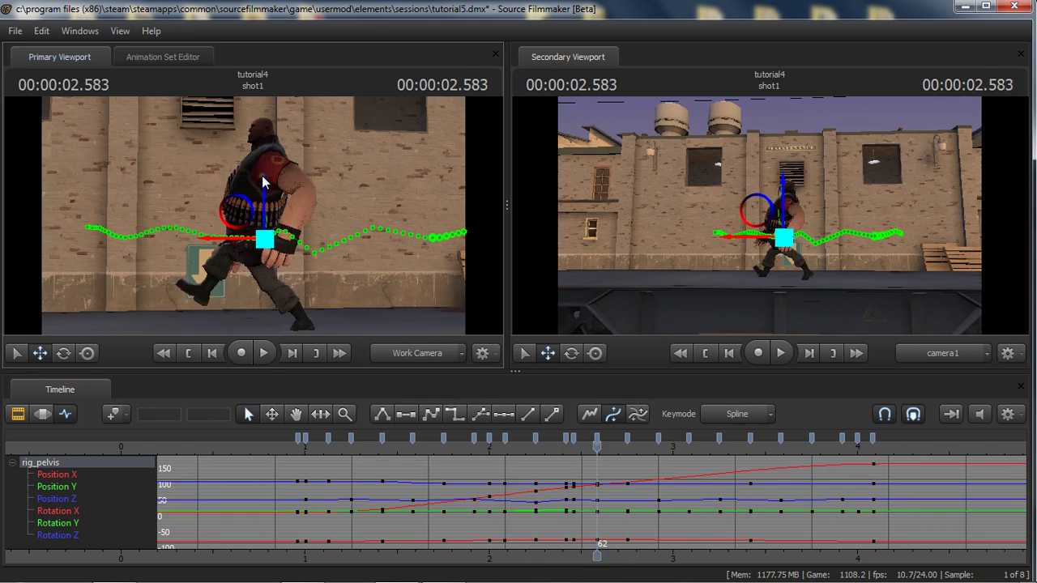
Step: Select rig_foot_L and step through its keyframes between frames 46 and 66 to examine the left foot's poses
left_click(300, 324)
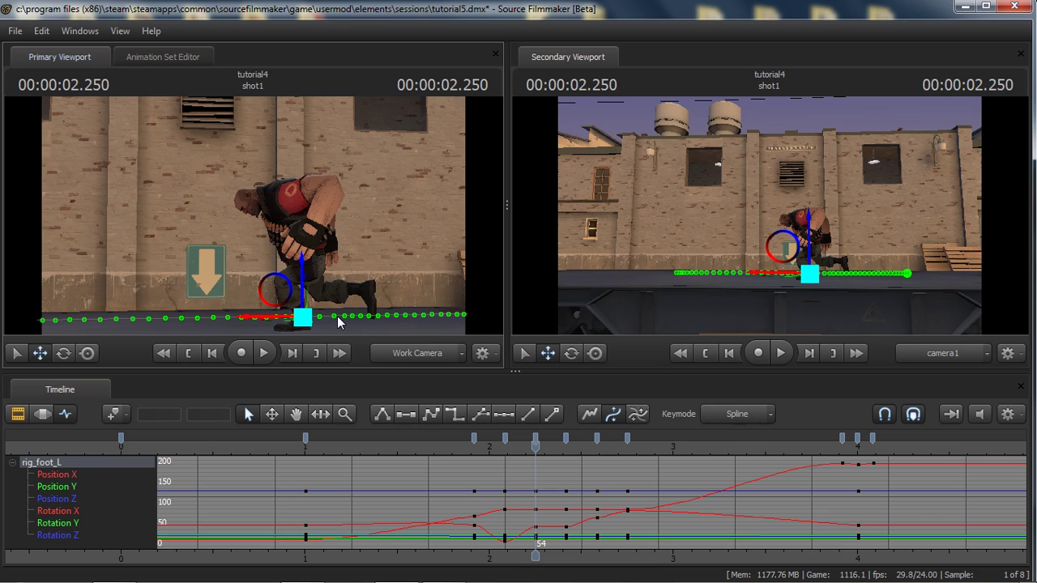
key("Down")
key("Down")
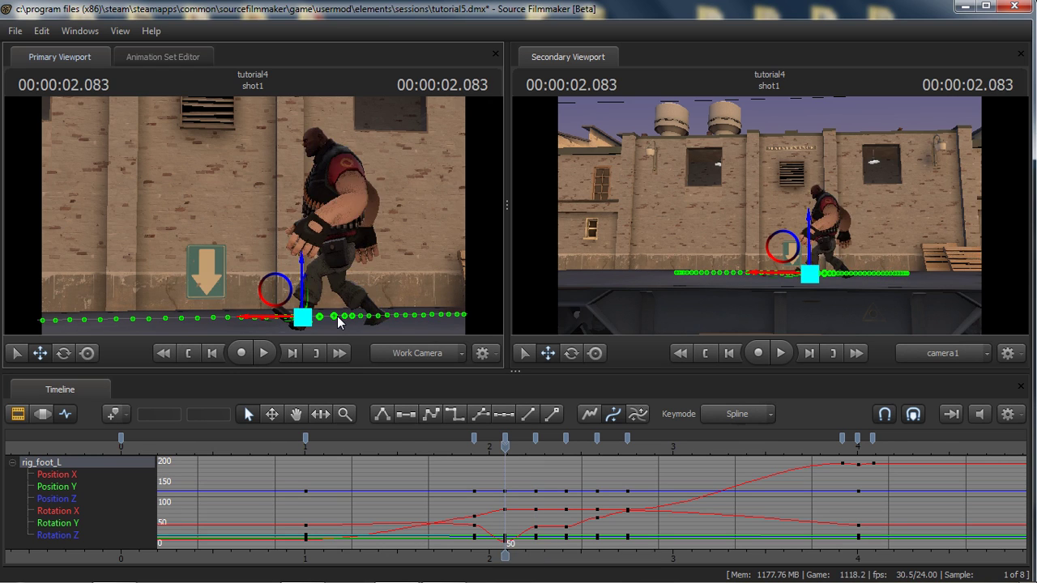
key("Up")
key("Up")
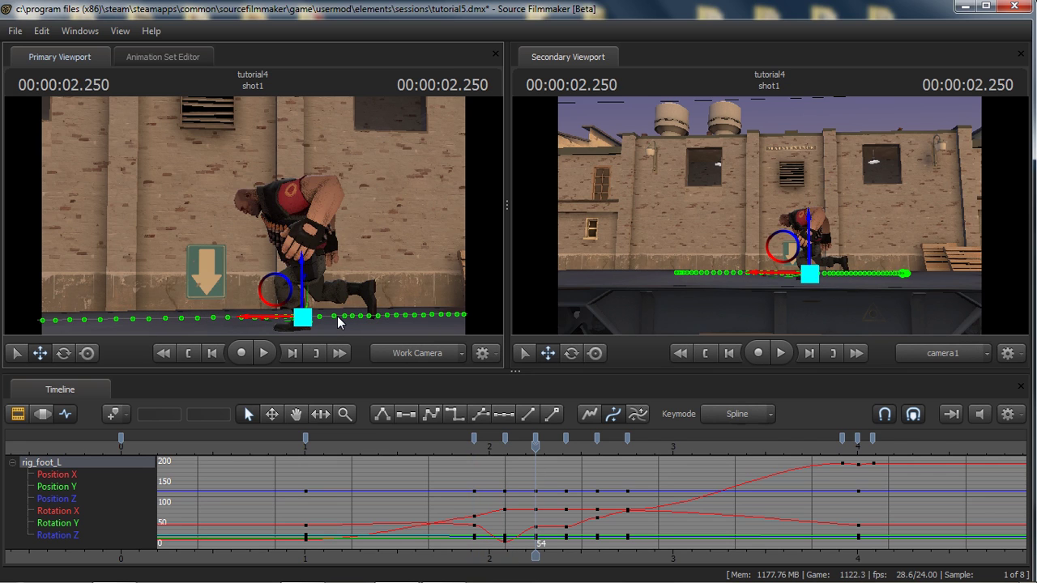
key("Up")
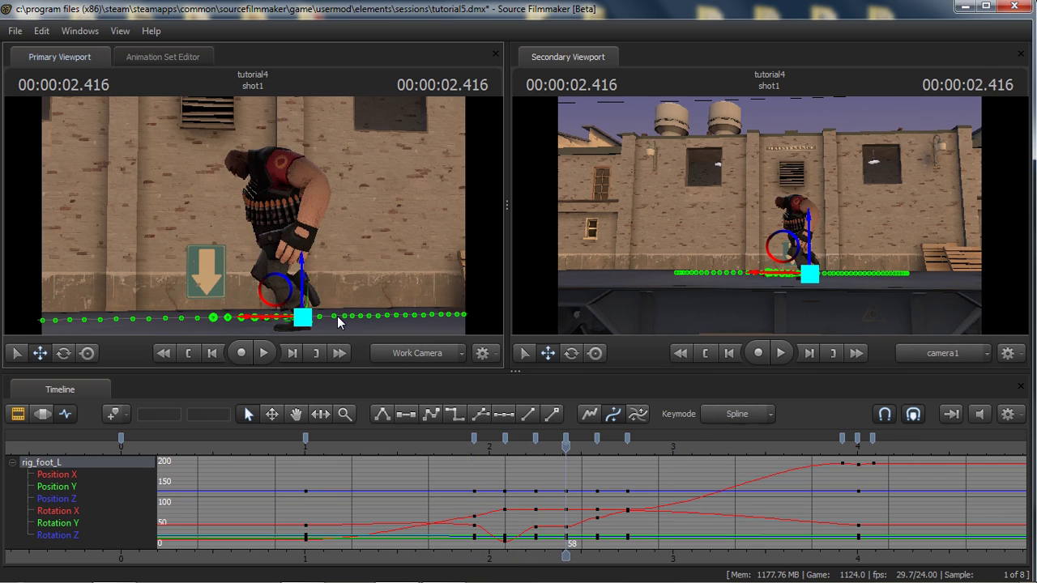
key("Up")
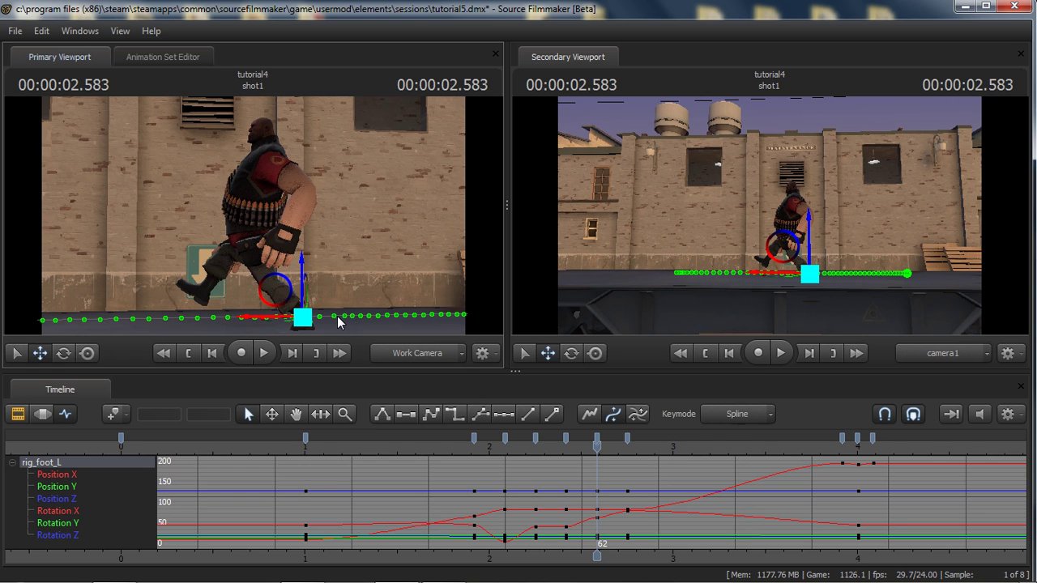
key("Up")
key("Down")
key("Down")
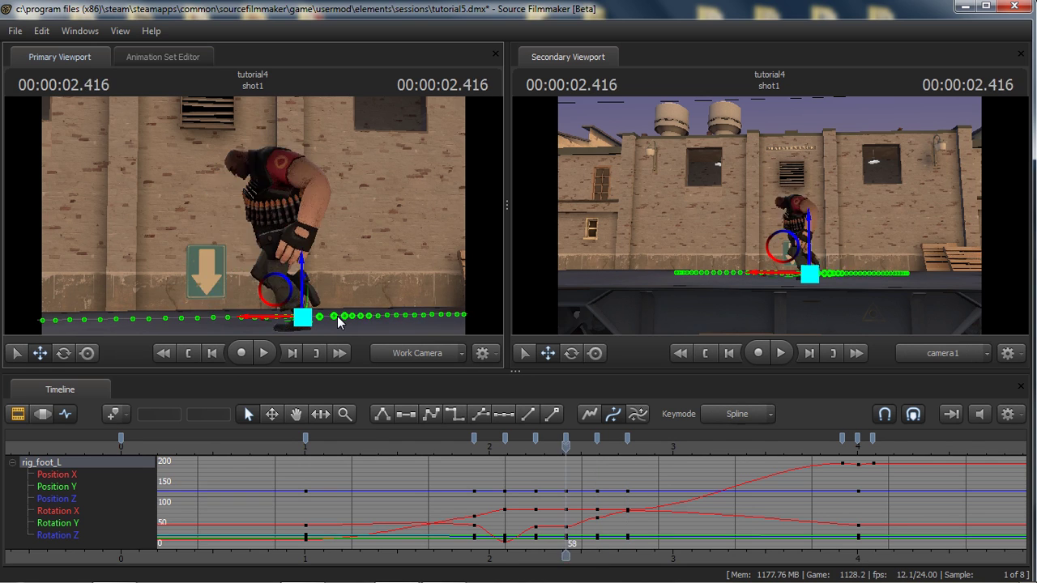
key("Down")
key("Down")
key("Down")
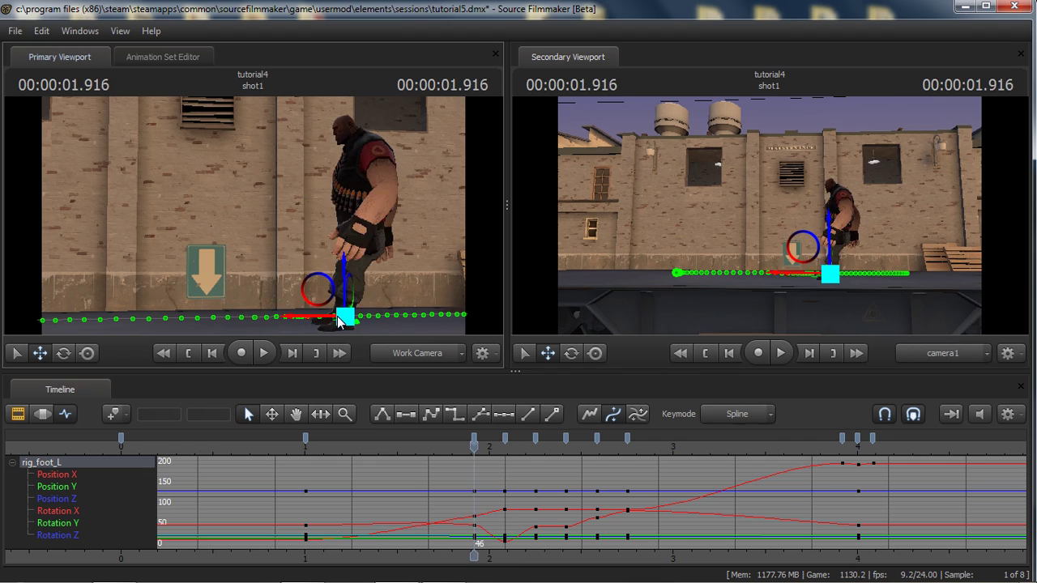
key("Up")
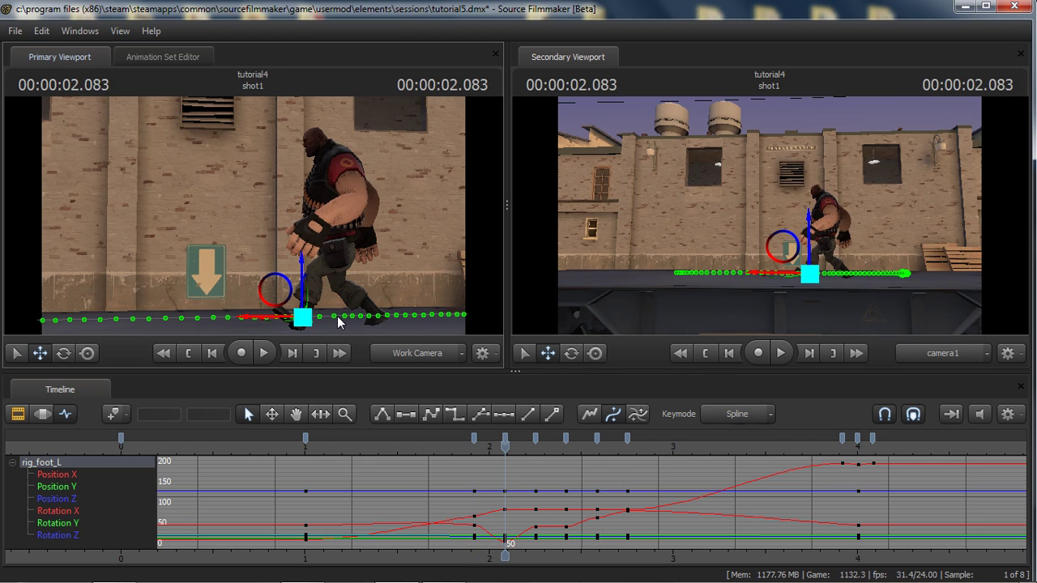